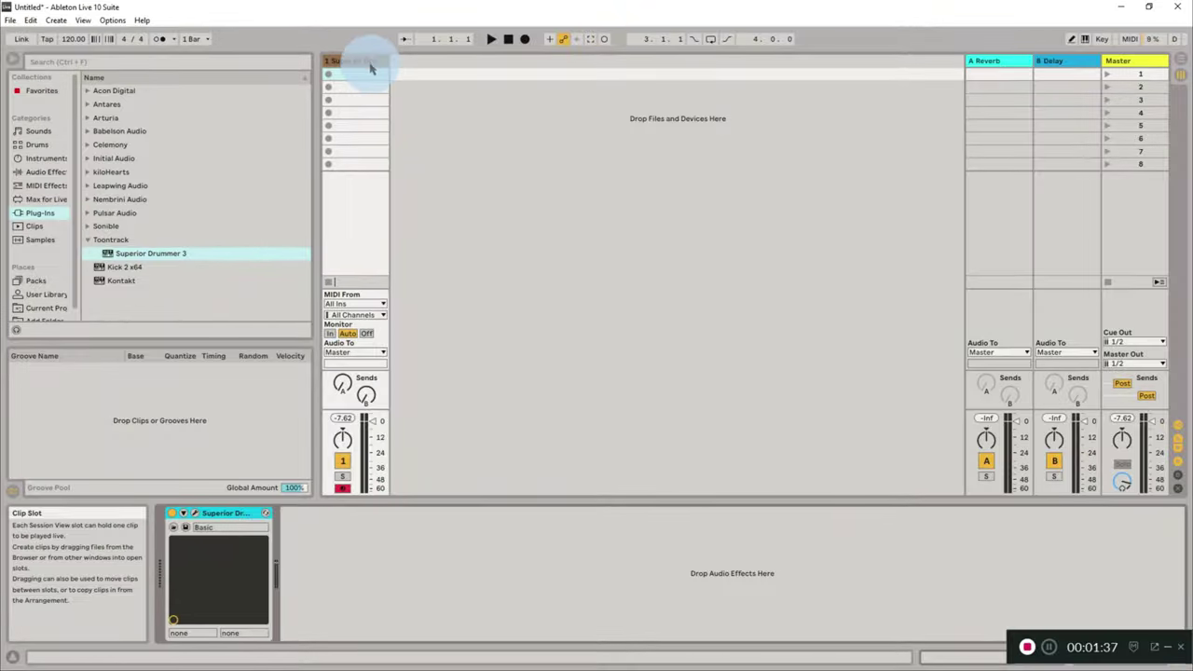
- Insert a new MIDI track next to the Superior Drummer track
{"action": "left_click", "coordinate": [370, 65]}
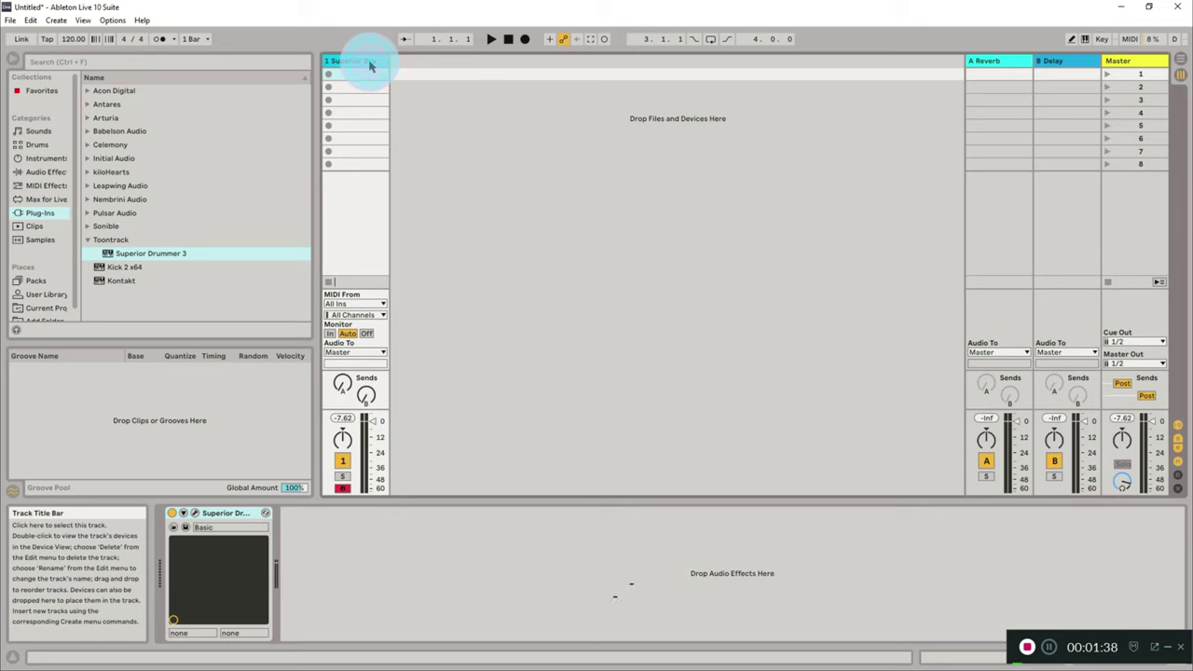
{"action": "right_click", "coordinate": [360, 64]}
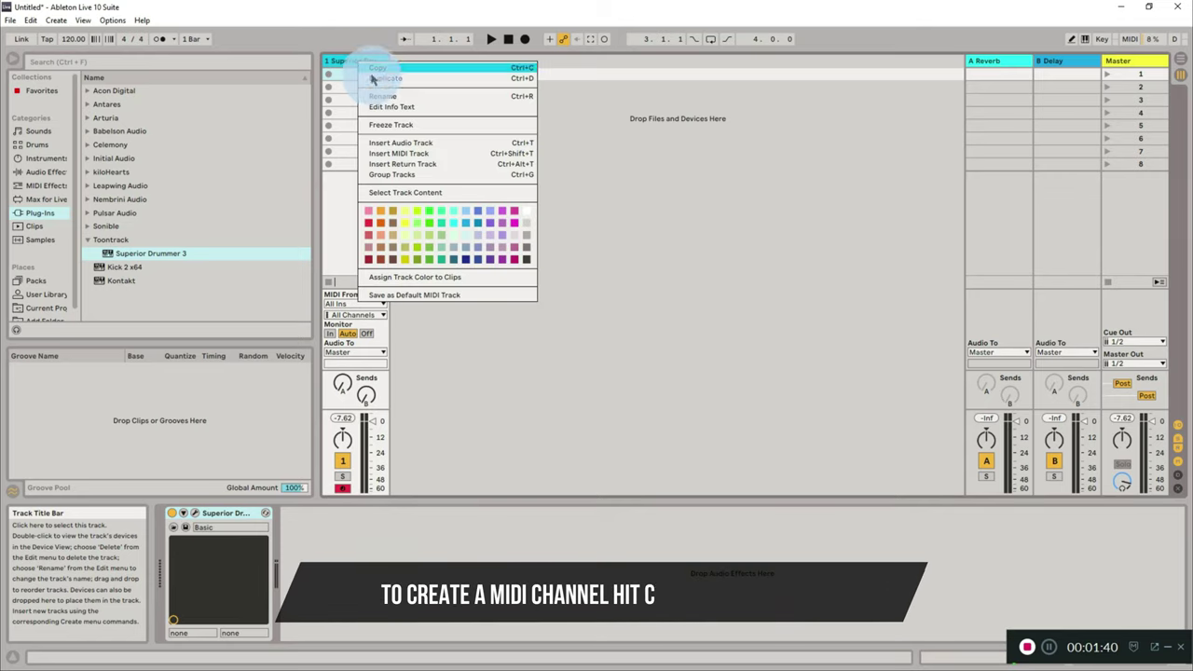
{"action": "left_click", "coordinate": [631, 247]}
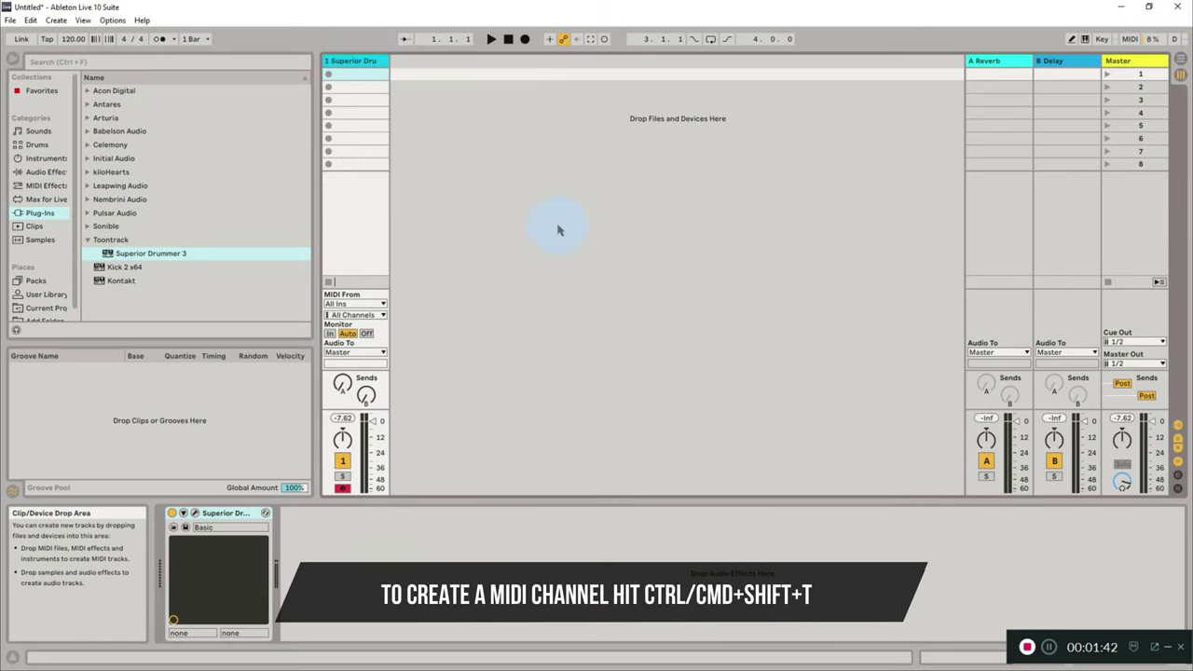
{"action": "key", "text": "ctrl+shift+t"}
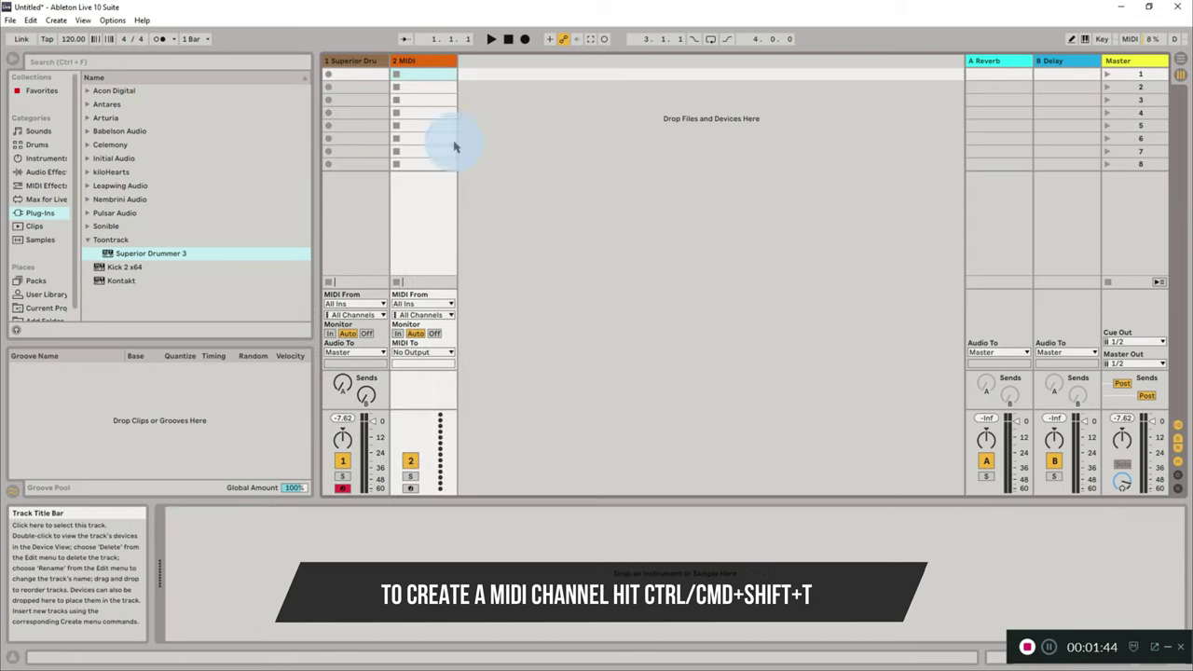
- Delete the existing Superior Drummer track, keeping only the new MIDI track
{"action": "right_click", "coordinate": [354, 63]}
{"action": "left_click", "coordinate": [388, 127]}
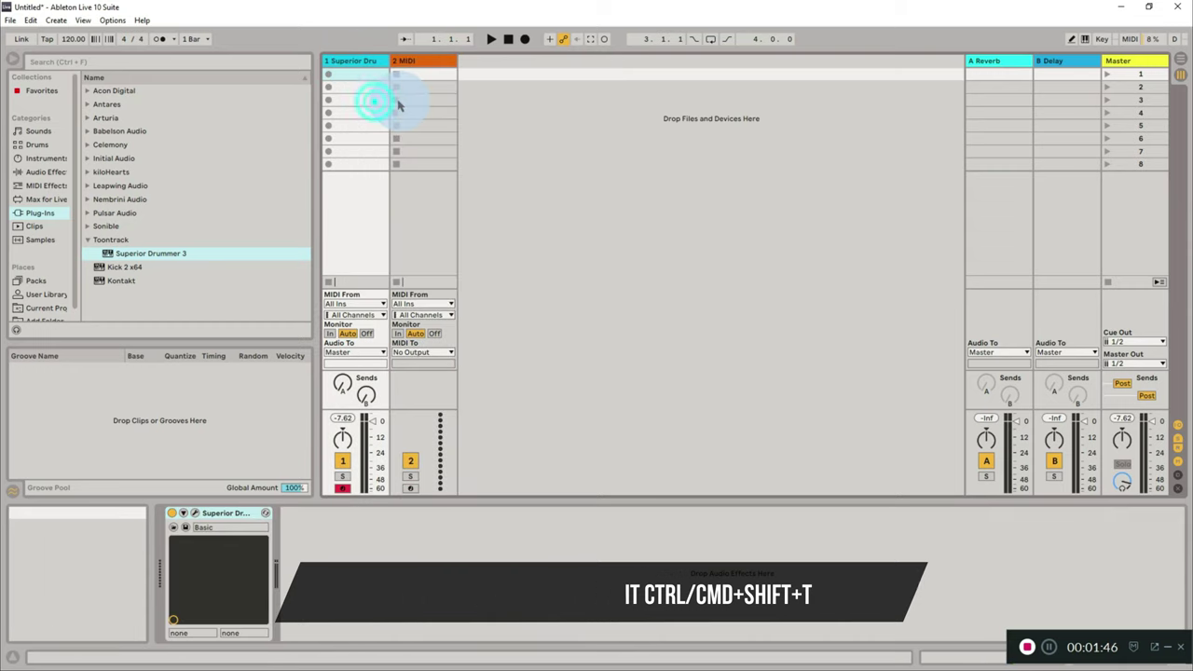
{"action": "key", "text": "Delete"}
{"action": "left_click", "coordinate": [569, 358]}
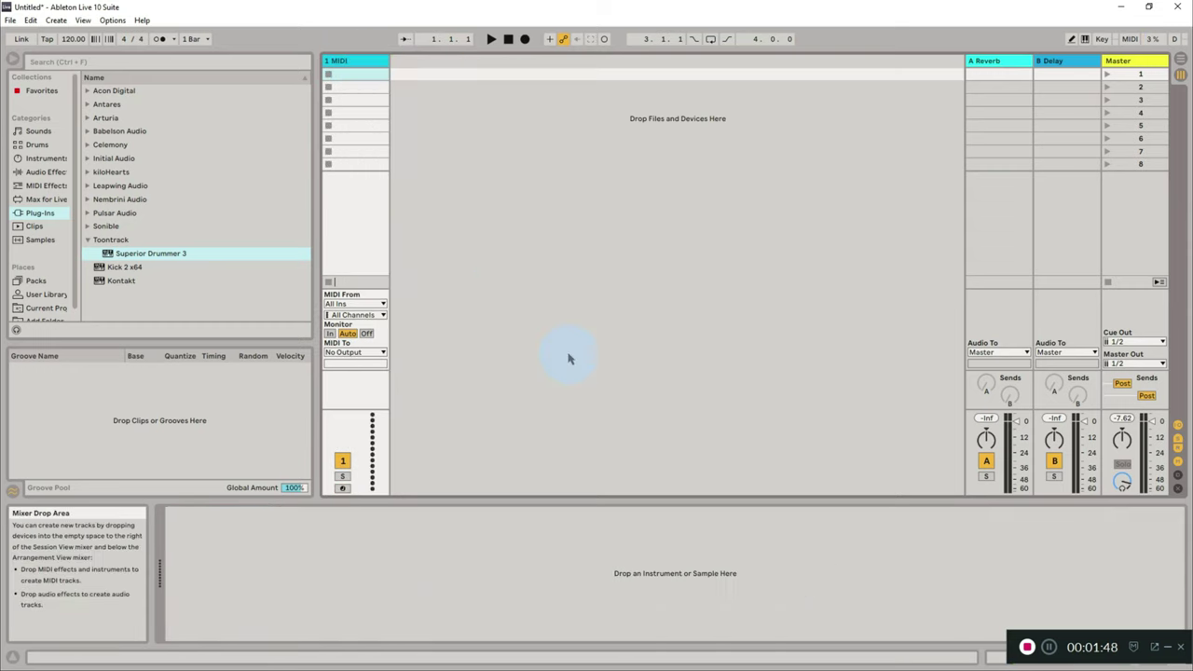
- Load the Toontrack Superior Drummer 3 plug-in onto the empty MIDI track
{"action": "left_click", "coordinate": [155, 252]}
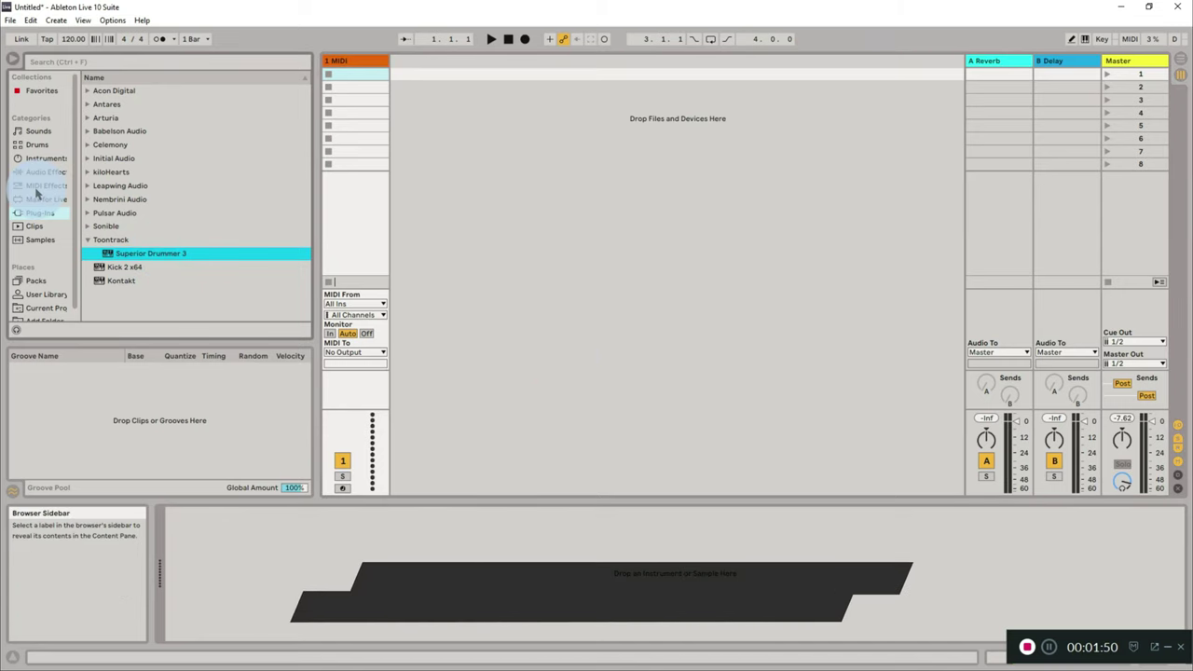
{"action": "left_click", "coordinate": [36, 218]}
{"action": "left_click", "coordinate": [119, 253]}
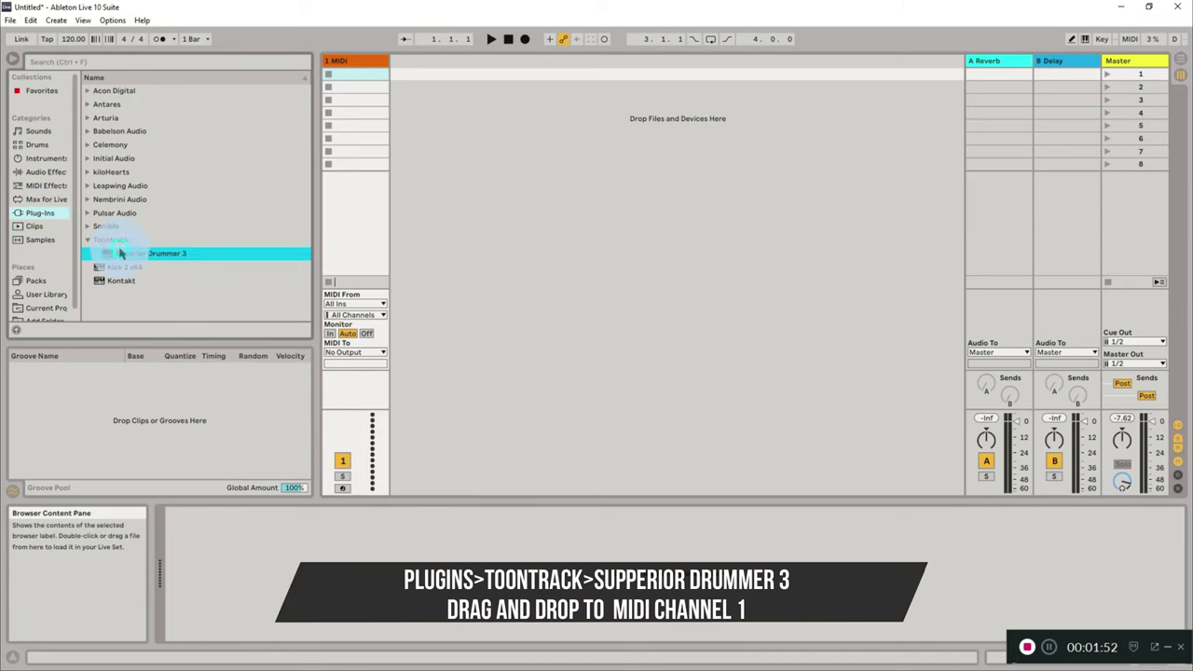
{"action": "left_click_drag", "start_coordinate": [133, 256], "coordinate": [285, 427]}
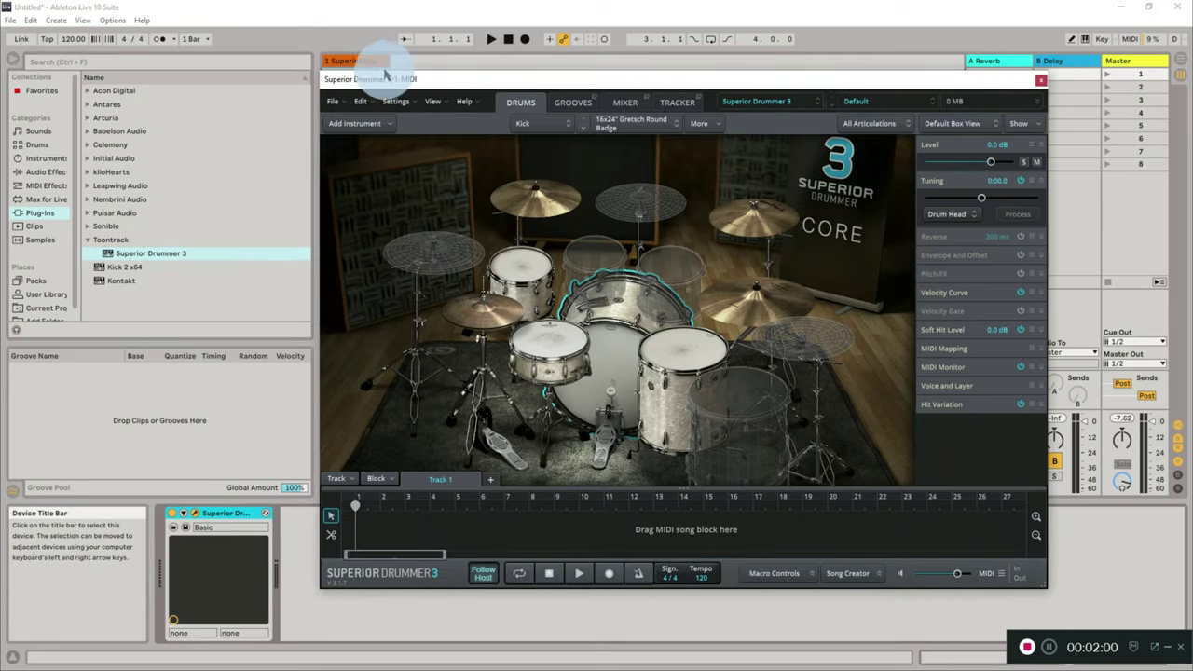
- Move the plug-in window clear of the track and load the N.Y. - Volume 3 library in Superior Drummer 3
{"action": "left_click_drag", "start_coordinate": [445, 82], "coordinate": [611, 76]}
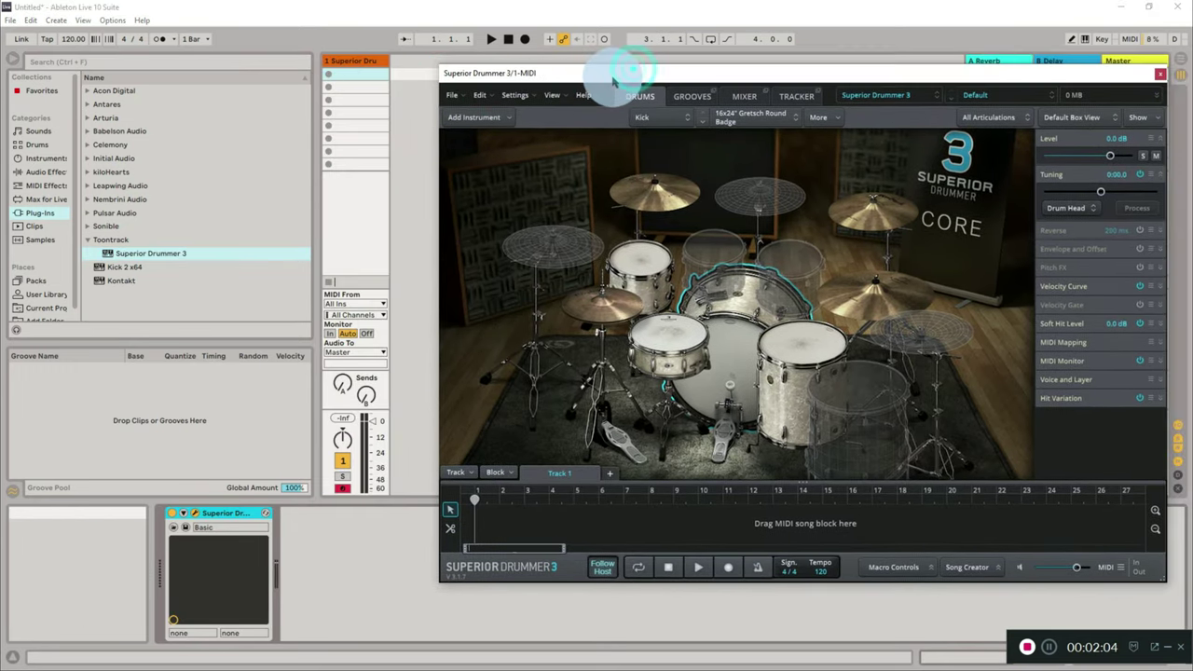
{"action": "left_click", "coordinate": [909, 95]}
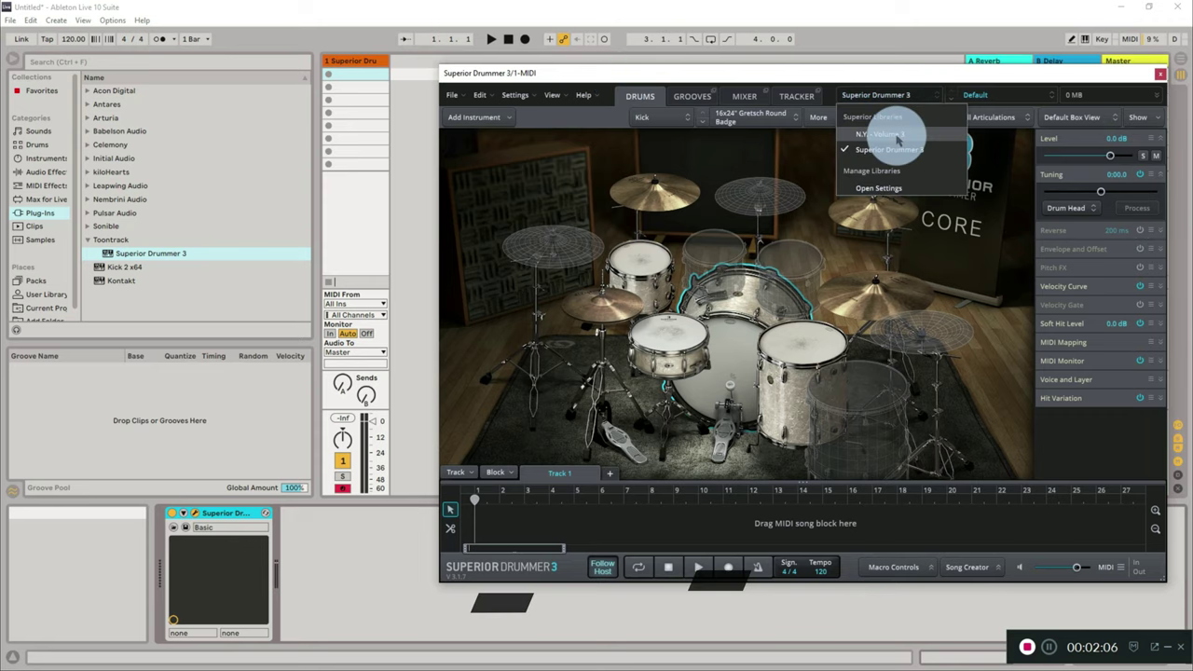
{"action": "left_click", "coordinate": [897, 136]}
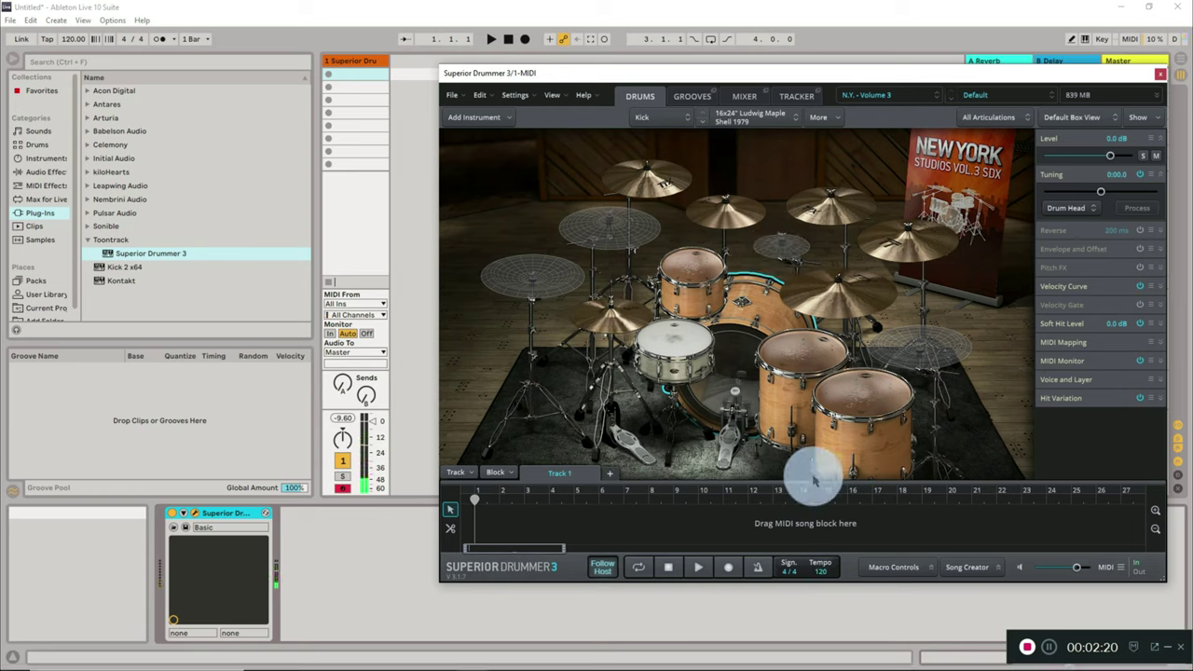
{"action": "left_click_drag", "start_coordinate": [687, 74], "coordinate": [664, 105]}
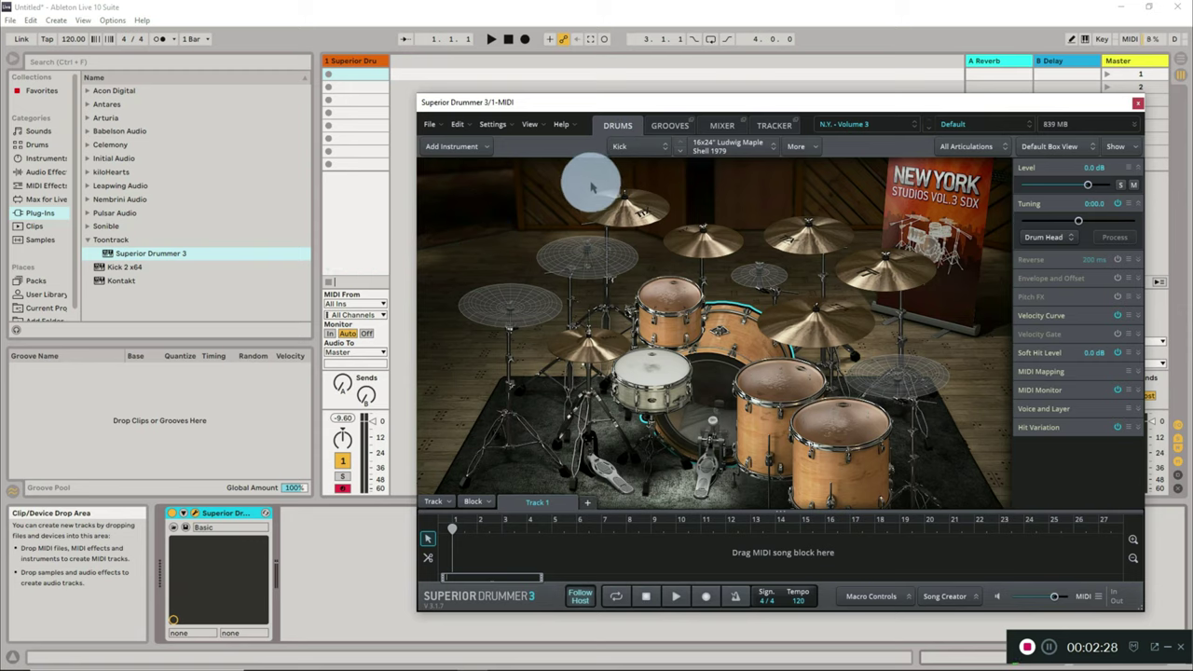
{"action": "left_click_drag", "start_coordinate": [688, 104], "coordinate": [674, 135]}
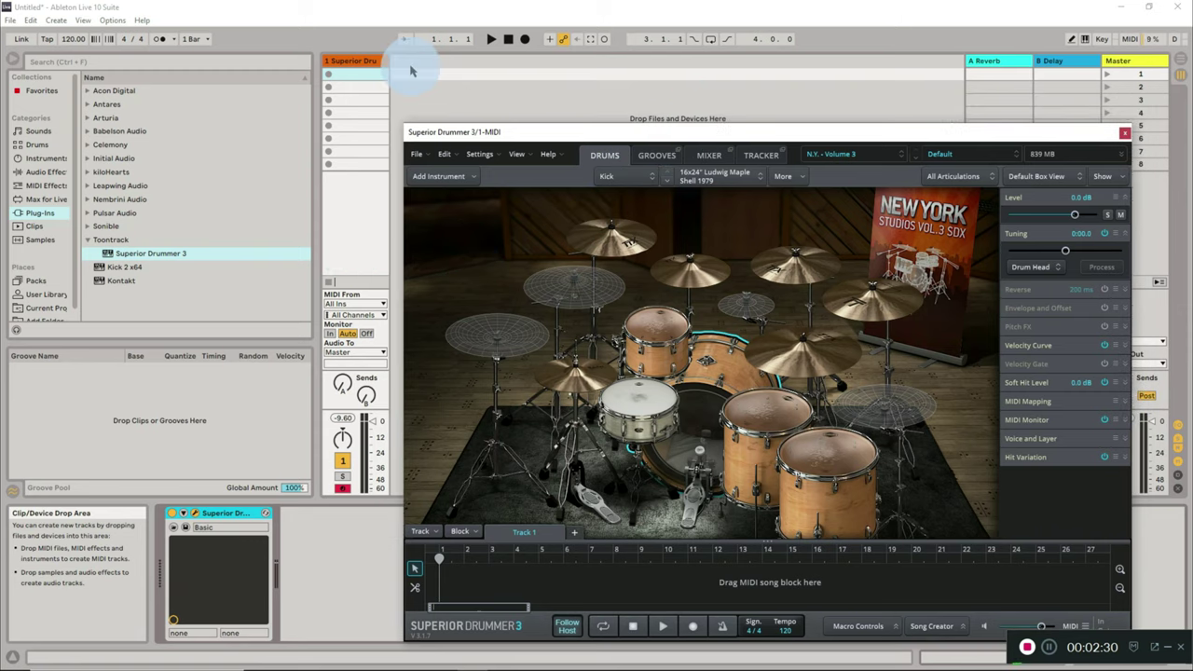
{"action": "left_click", "coordinate": [359, 77]}
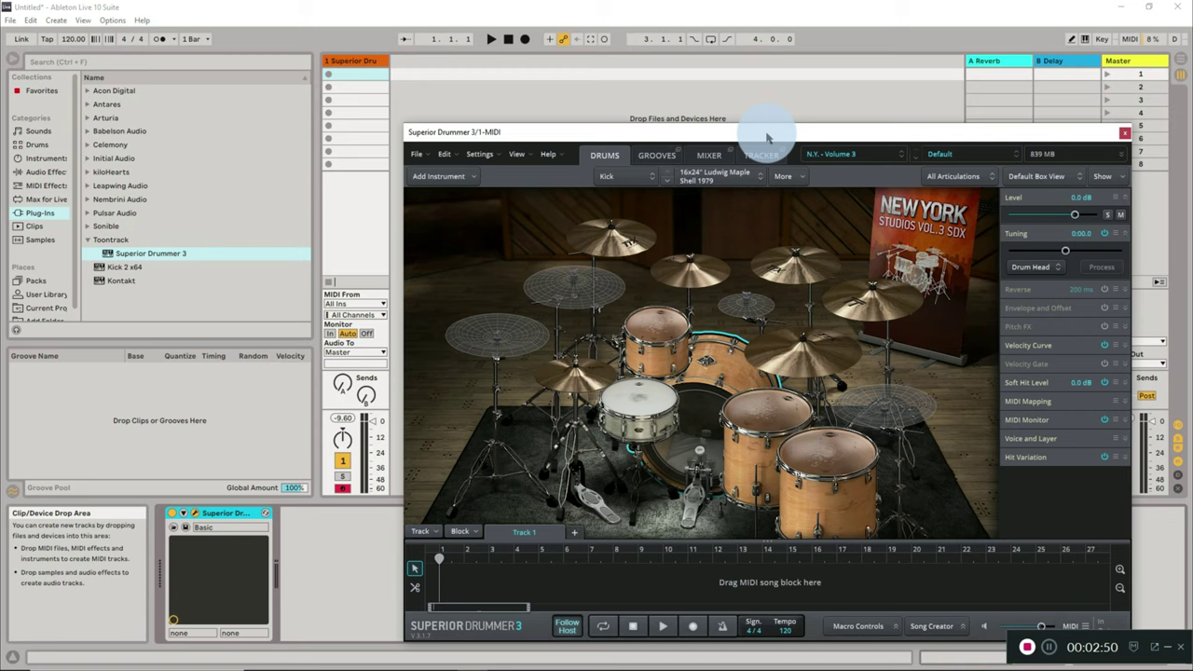
{"action": "left_click_drag", "start_coordinate": [768, 138], "coordinate": [776, 110]}
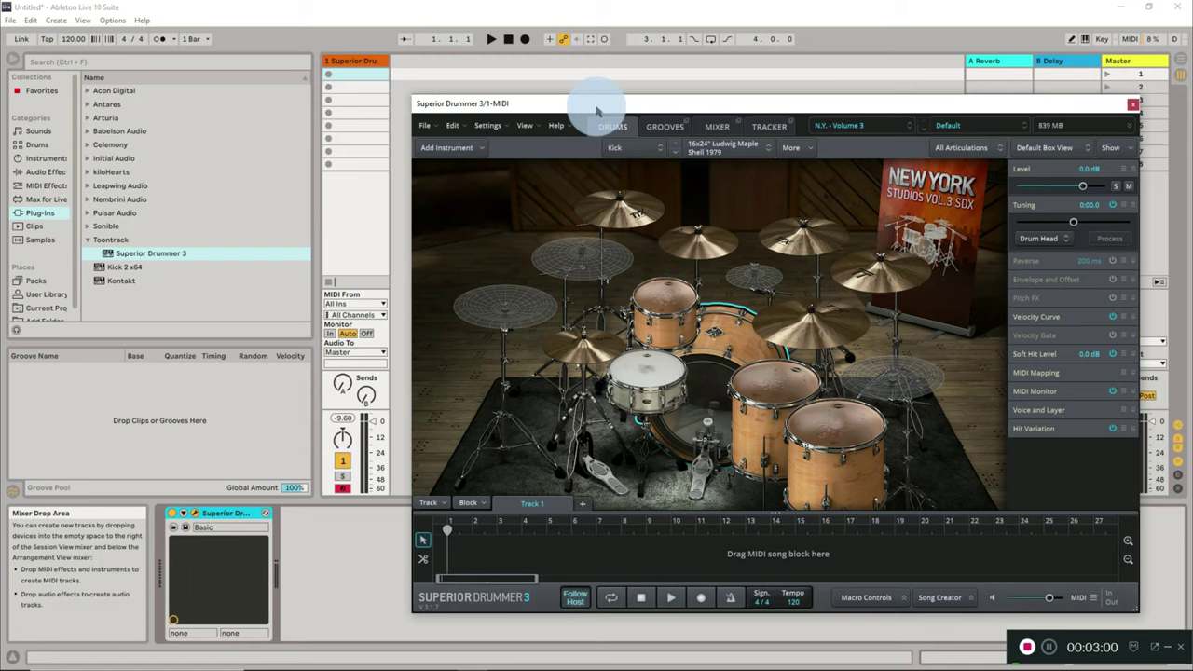
{"action": "left_click_drag", "start_coordinate": [598, 109], "coordinate": [593, 80]}
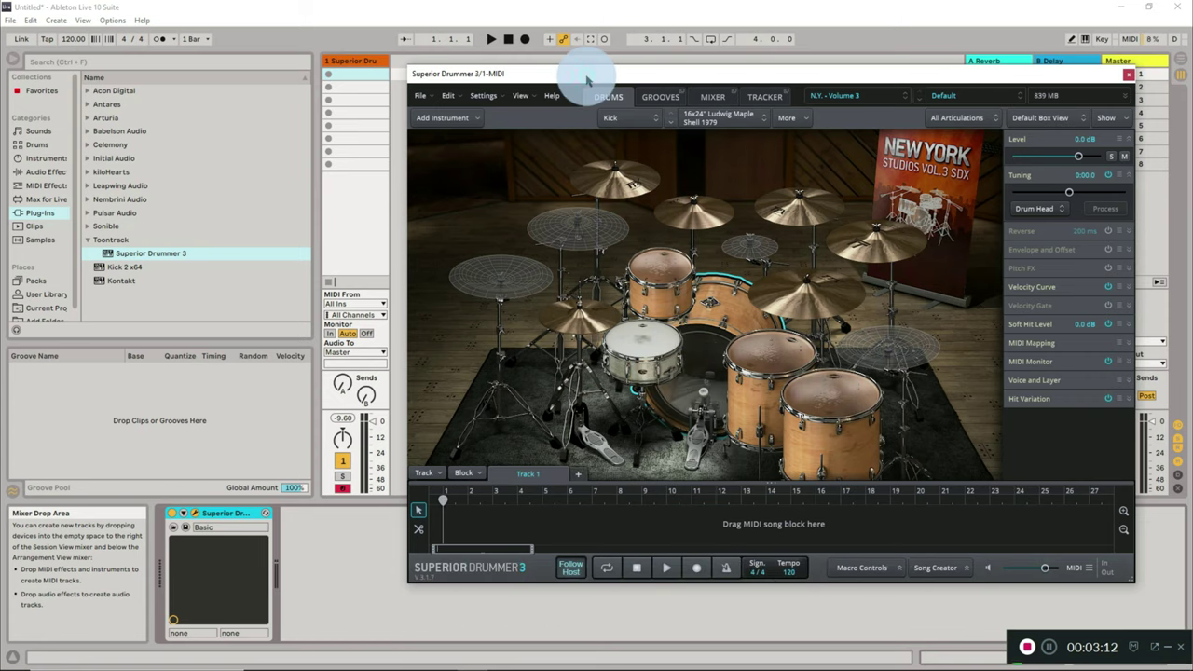
{"action": "left_click_drag", "start_coordinate": [587, 78], "coordinate": [582, 54]}
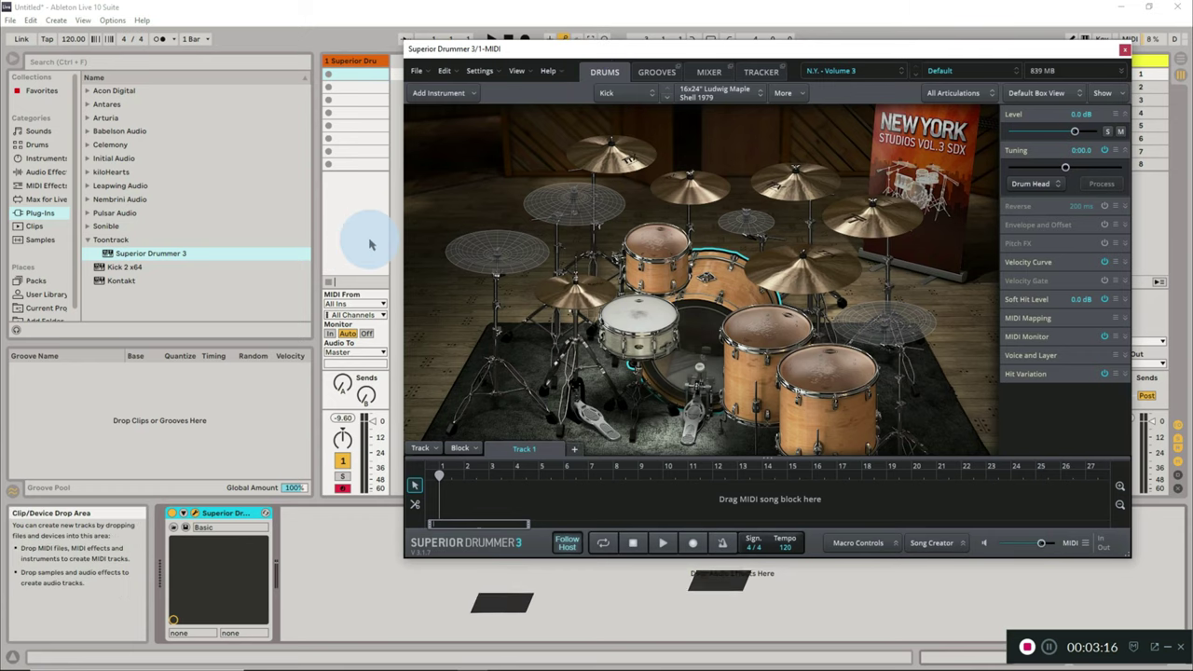
- Open the Superior Drummer mixer and examine its microphone channels and the output options for the Kick In channel
{"action": "left_click", "coordinate": [710, 73]}
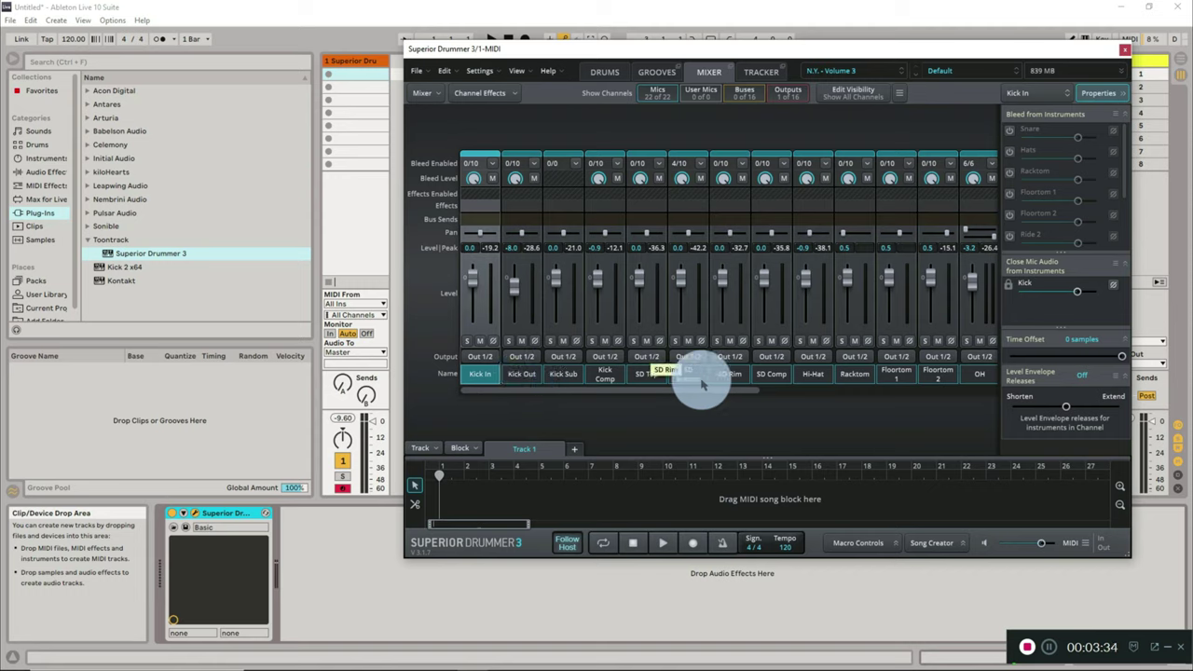
{"action": "left_click_drag", "start_coordinate": [658, 389], "coordinate": [547, 399]}
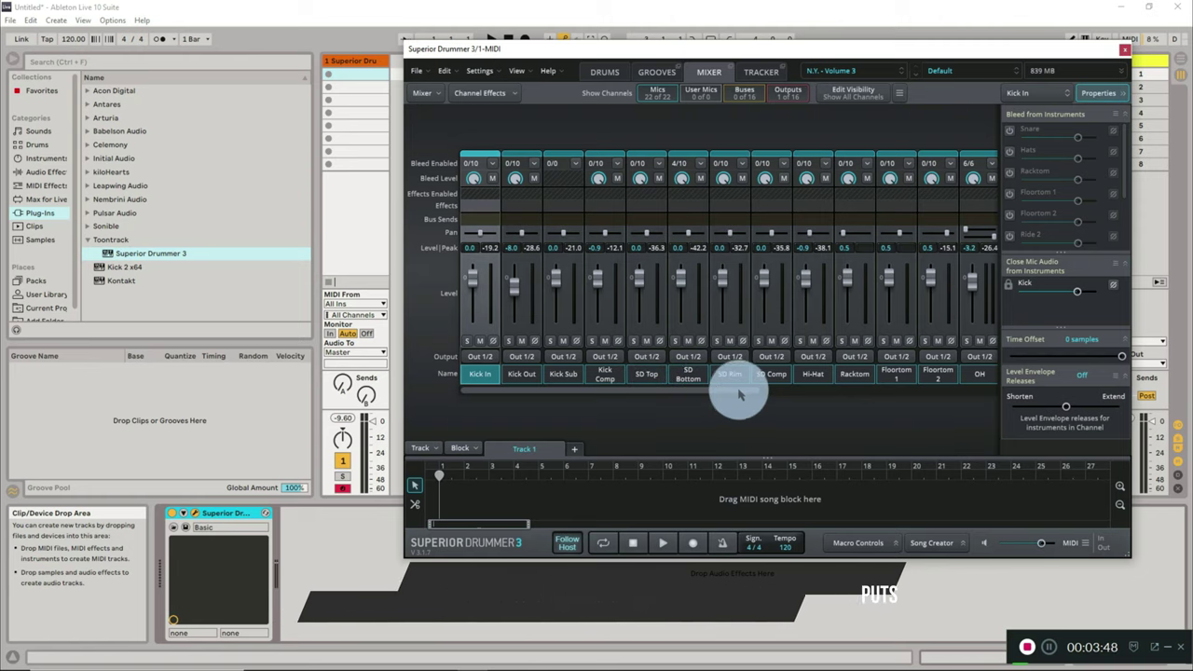
{"action": "left_click_drag", "start_coordinate": [743, 389], "coordinate": [591, 399]}
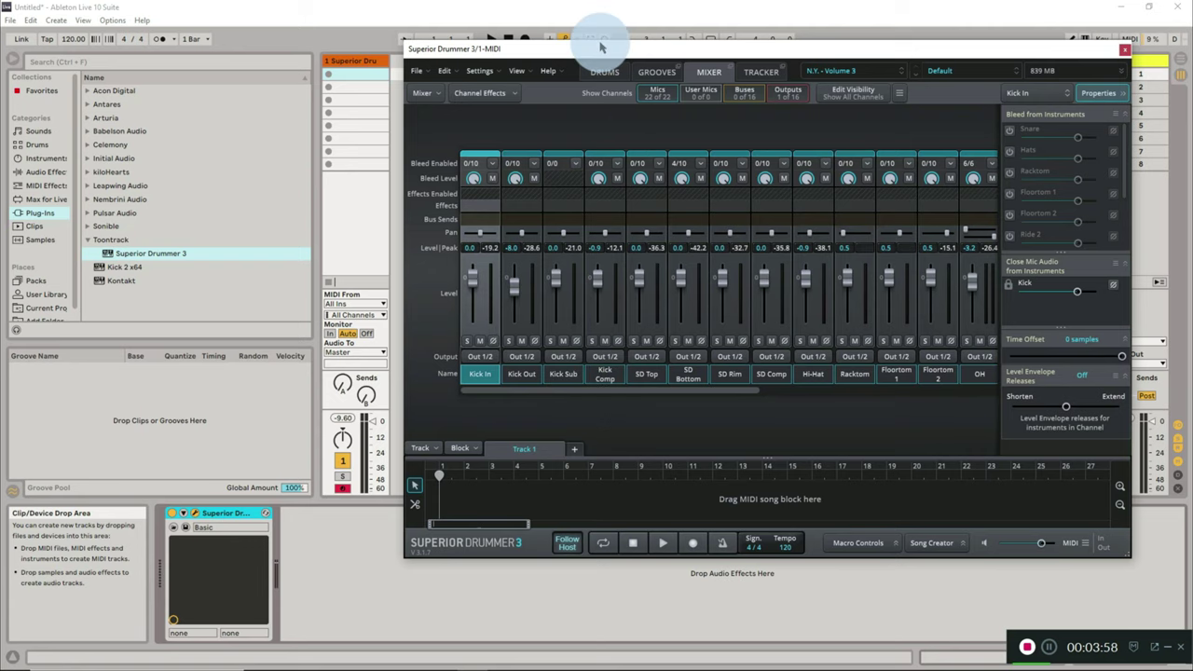
{"action": "left_click_drag", "start_coordinate": [598, 49], "coordinate": [626, 35]}
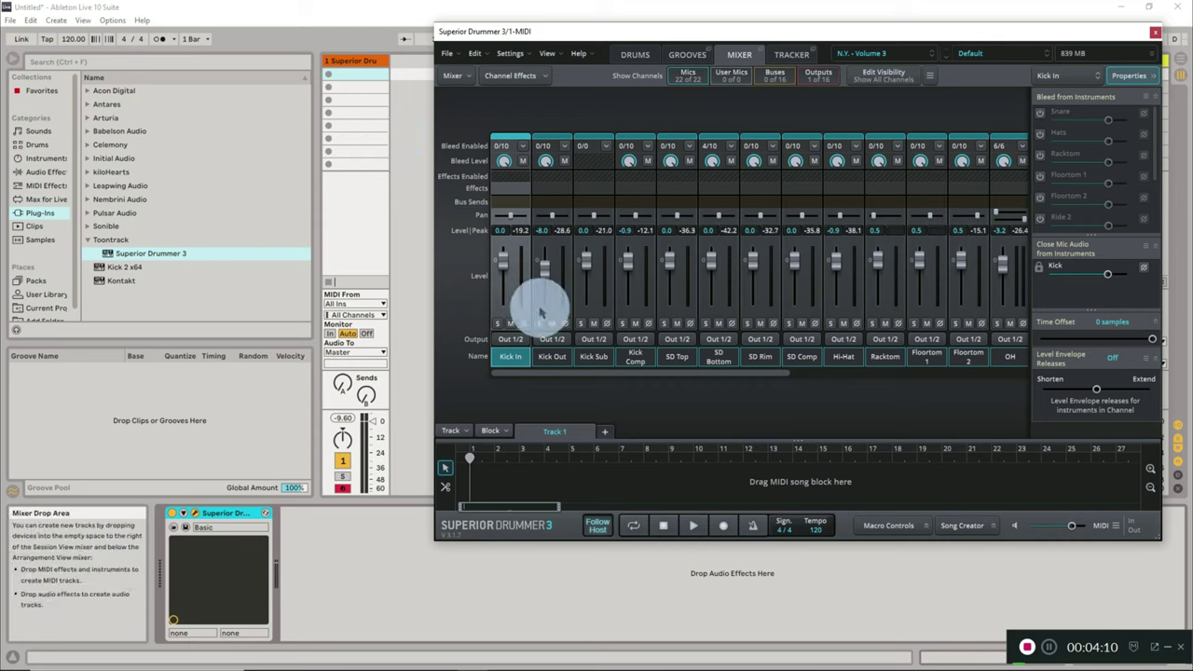
{"action": "left_click", "coordinate": [520, 340]}
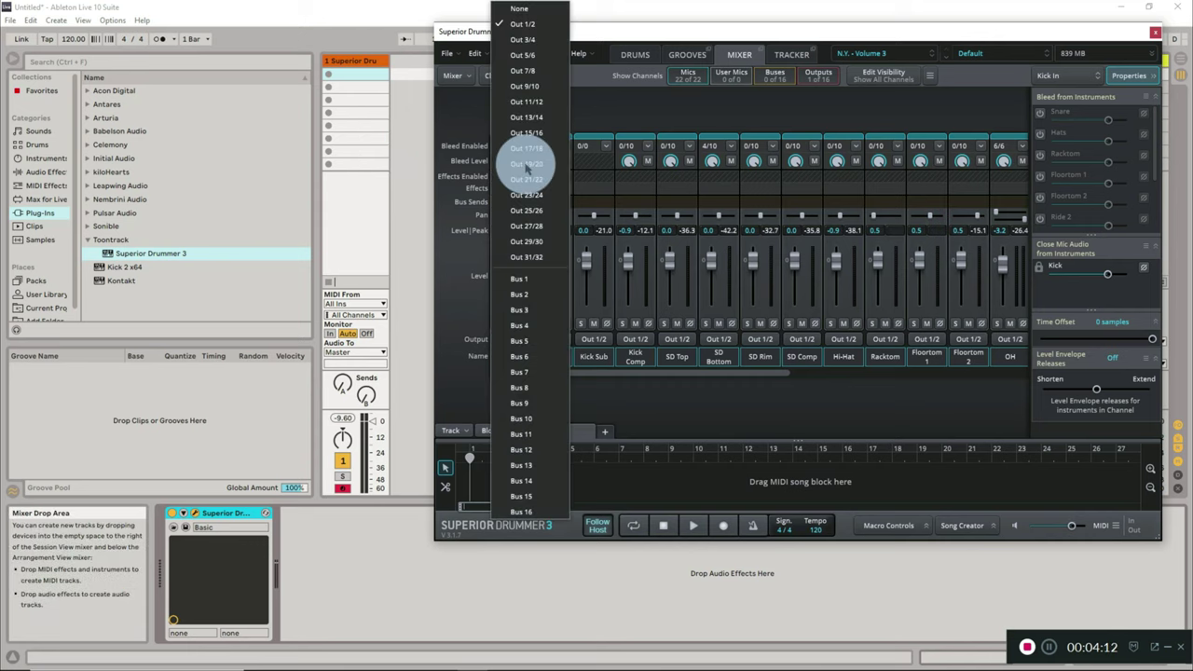
{"action": "left_click", "coordinate": [639, 405]}
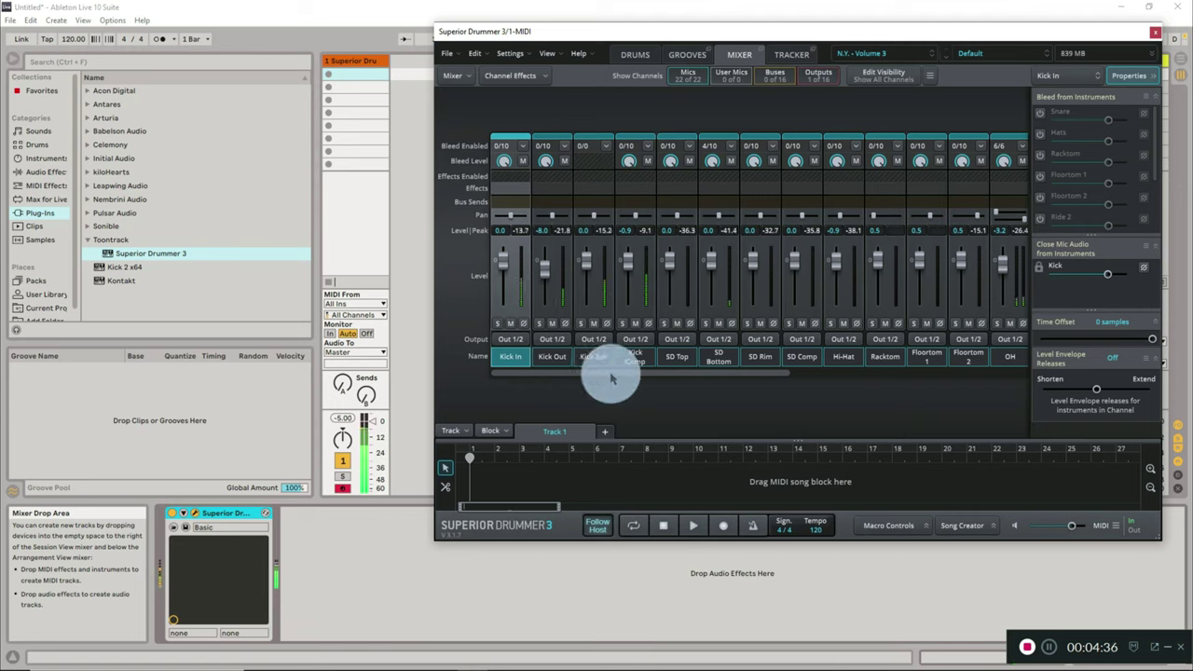
{"action": "left_click_drag", "start_coordinate": [611, 374], "coordinate": [743, 373]}
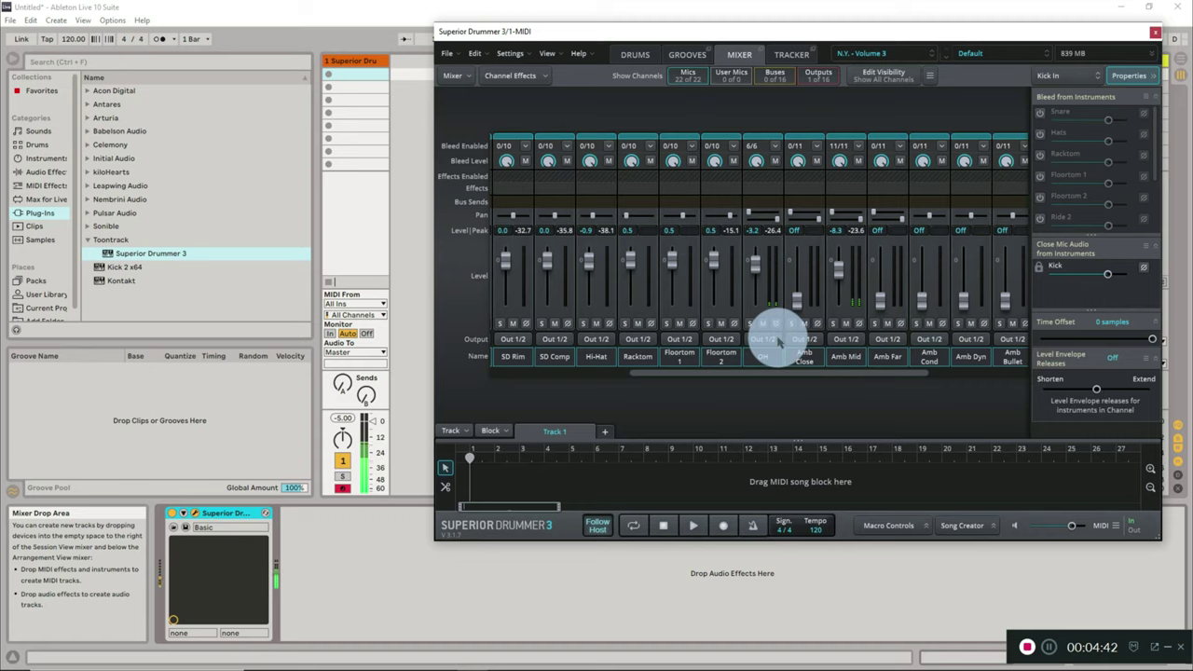
{"action": "left_click_drag", "start_coordinate": [772, 375], "coordinate": [591, 384]}
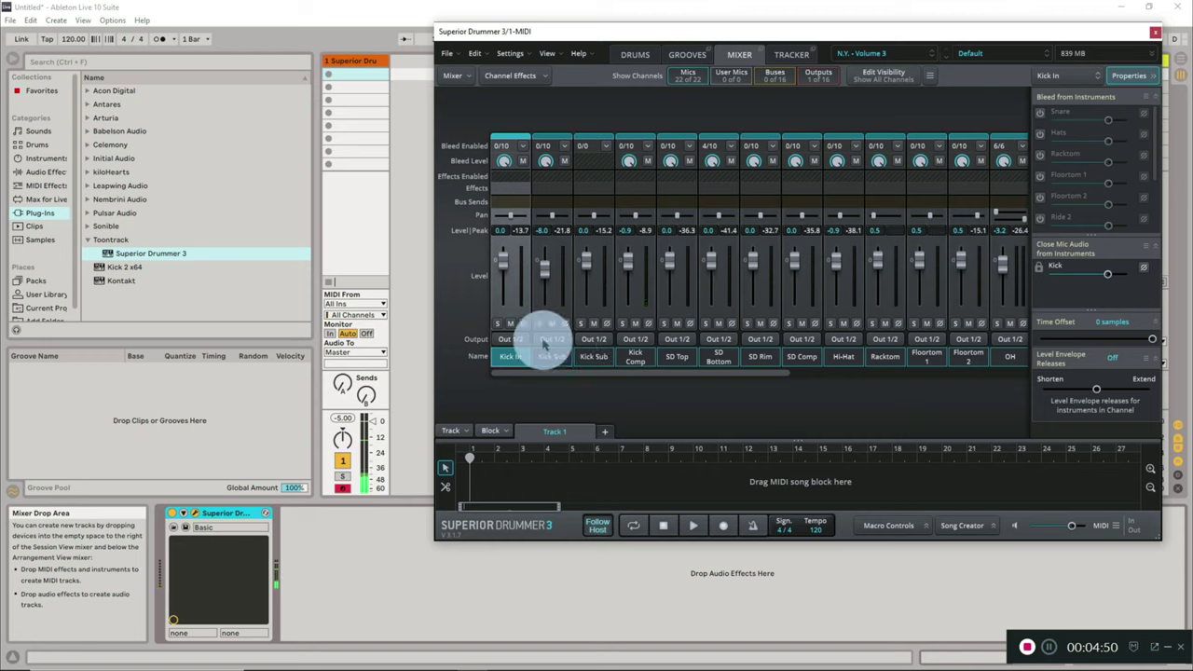
{"action": "left_click", "coordinate": [547, 340]}
{"action": "left_click", "coordinate": [624, 391]}
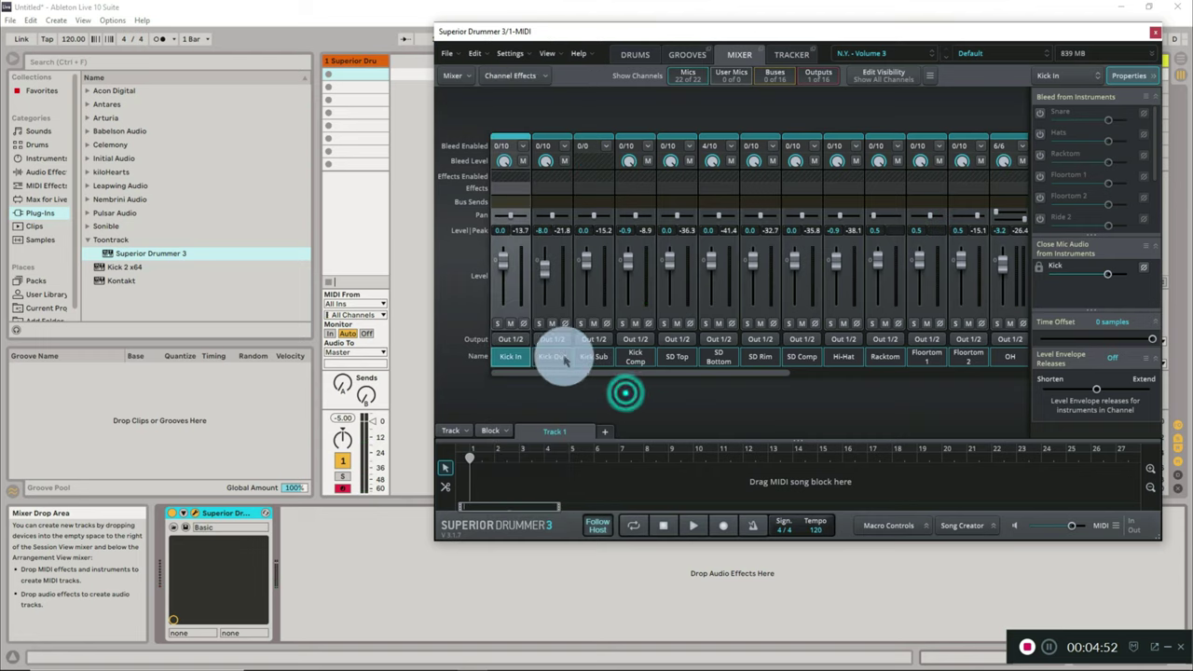
{"action": "left_click", "coordinate": [631, 338]}
{"action": "left_click", "coordinate": [566, 373]}
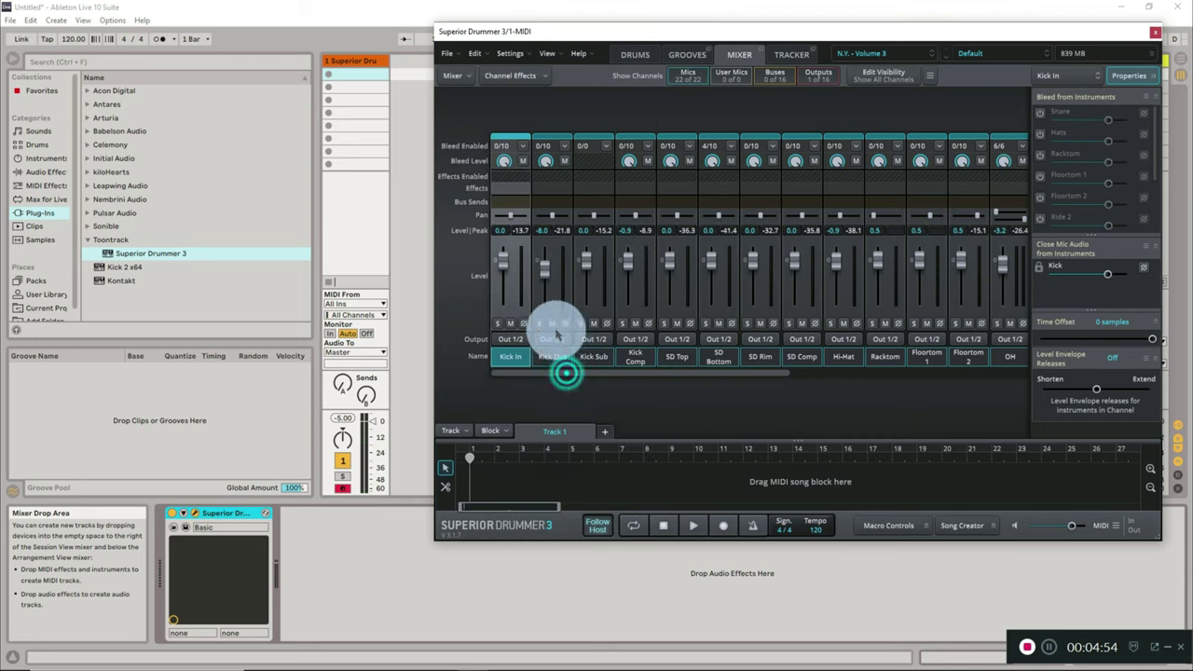
- Route the Kick In, Kick Out, Kick Sub and Kick Comp channels together to Out 3/4 and close the plug-in window
{"action": "left_click", "coordinate": [551, 300], "text": "ctrl"}
{"action": "left_click", "coordinate": [592, 300], "text": "ctrl"}
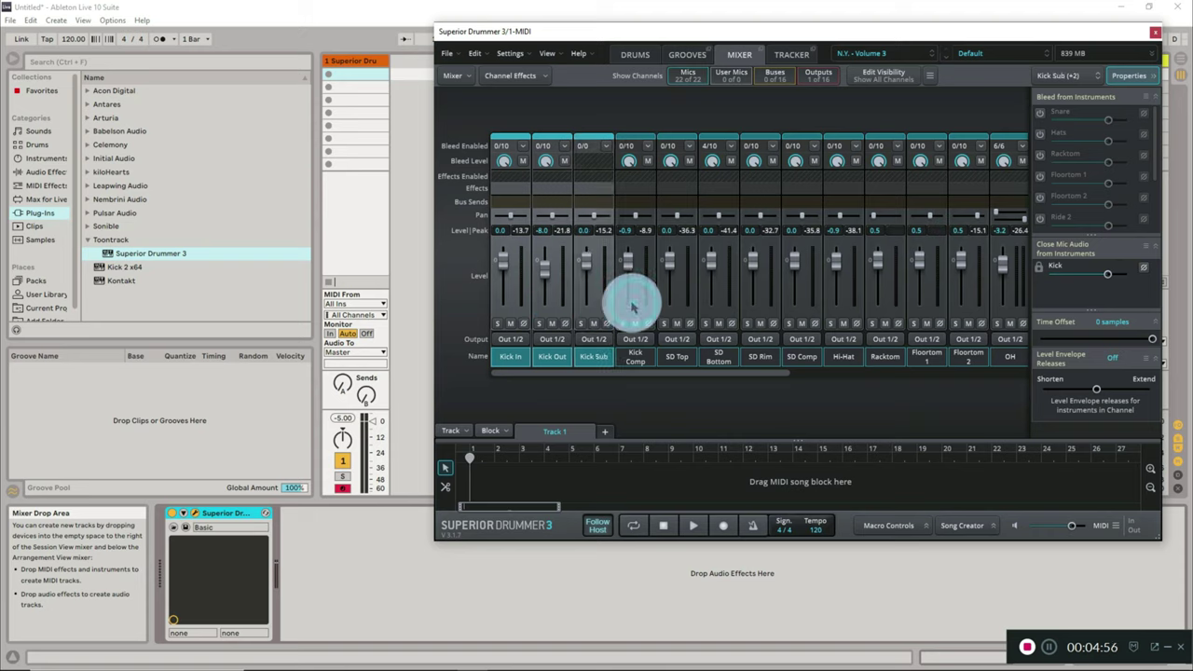
{"action": "left_click", "coordinate": [629, 313], "text": "ctrl"}
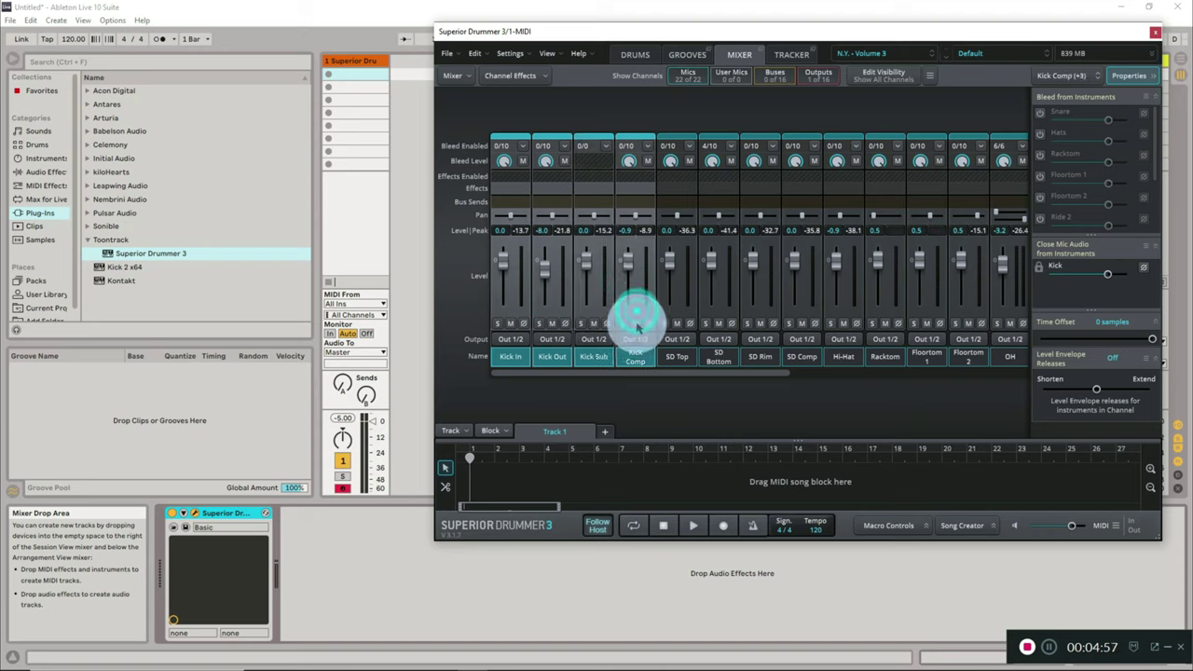
{"action": "left_click", "coordinate": [514, 340]}
{"action": "left_click", "coordinate": [515, 29]}
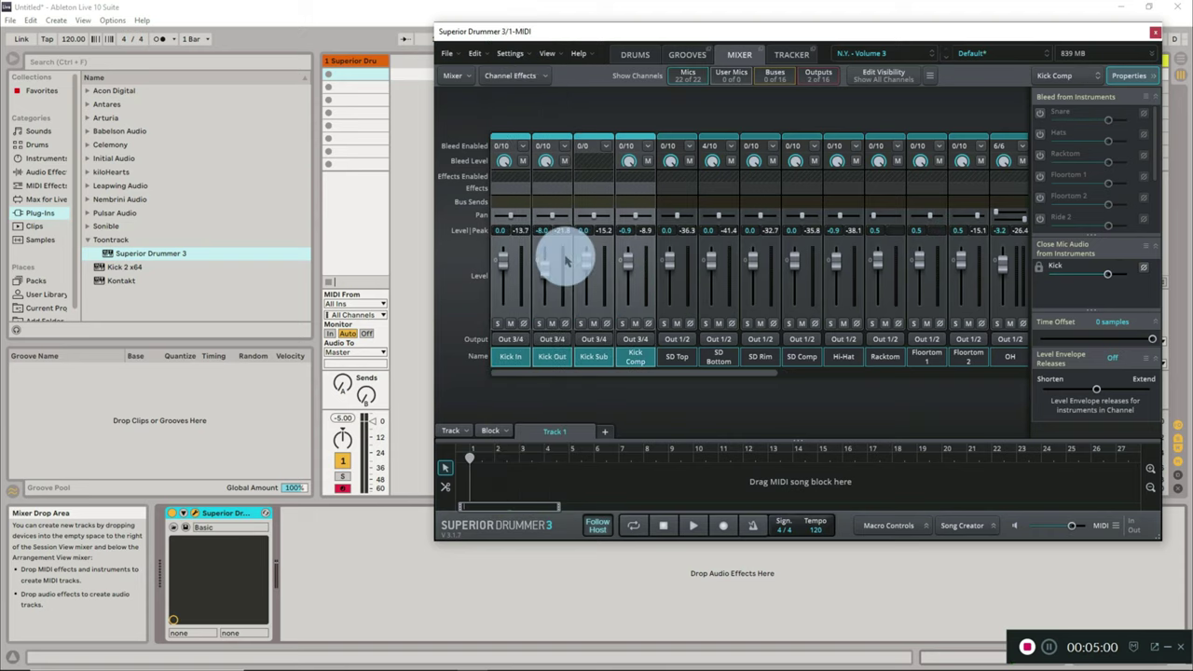
{"action": "left_click", "coordinate": [1157, 34]}
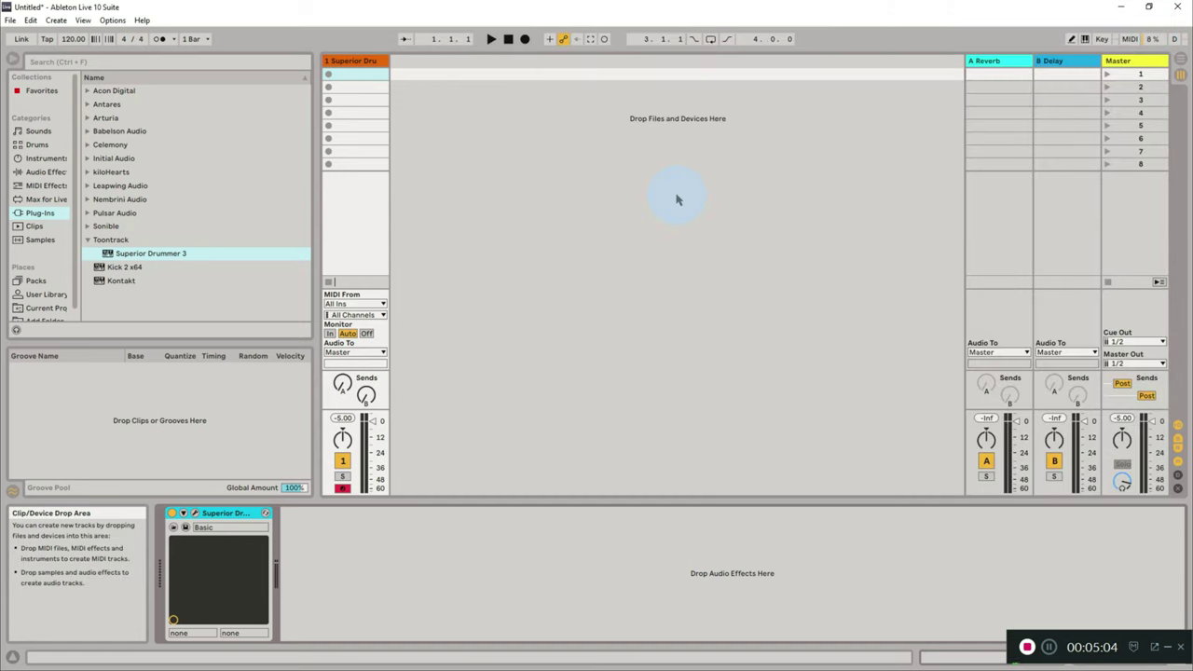
- Insert a new audio track after the Superior Drummer track
{"action": "key", "text": "ctrl+t"}
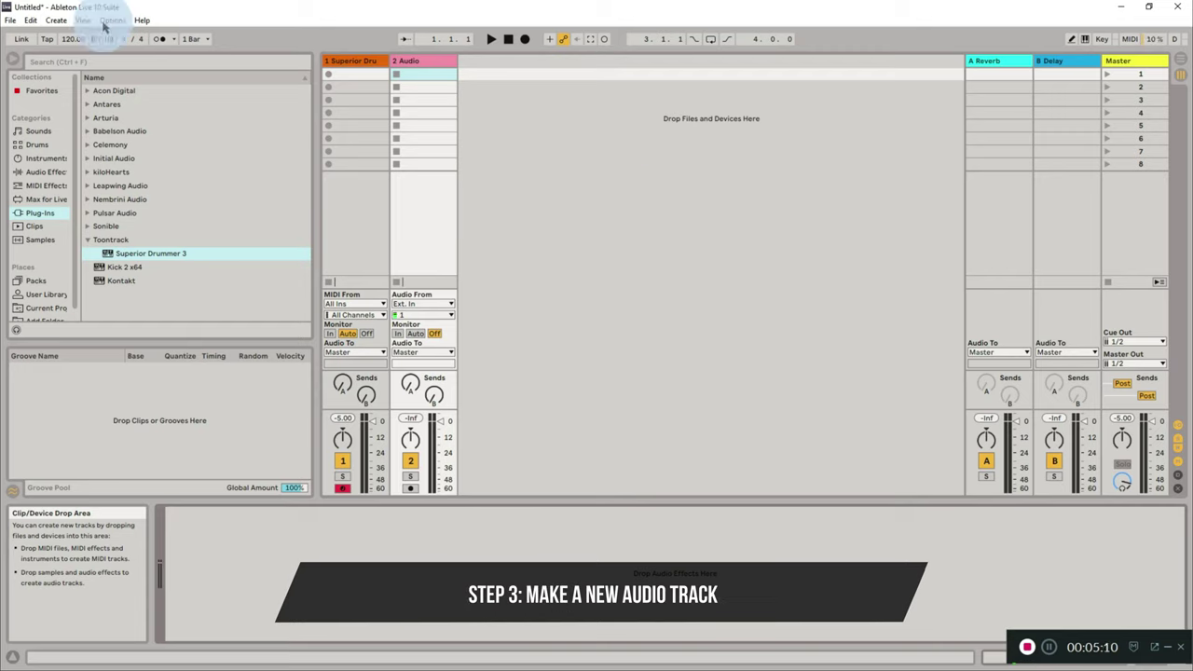
{"action": "left_click", "coordinate": [59, 21]}
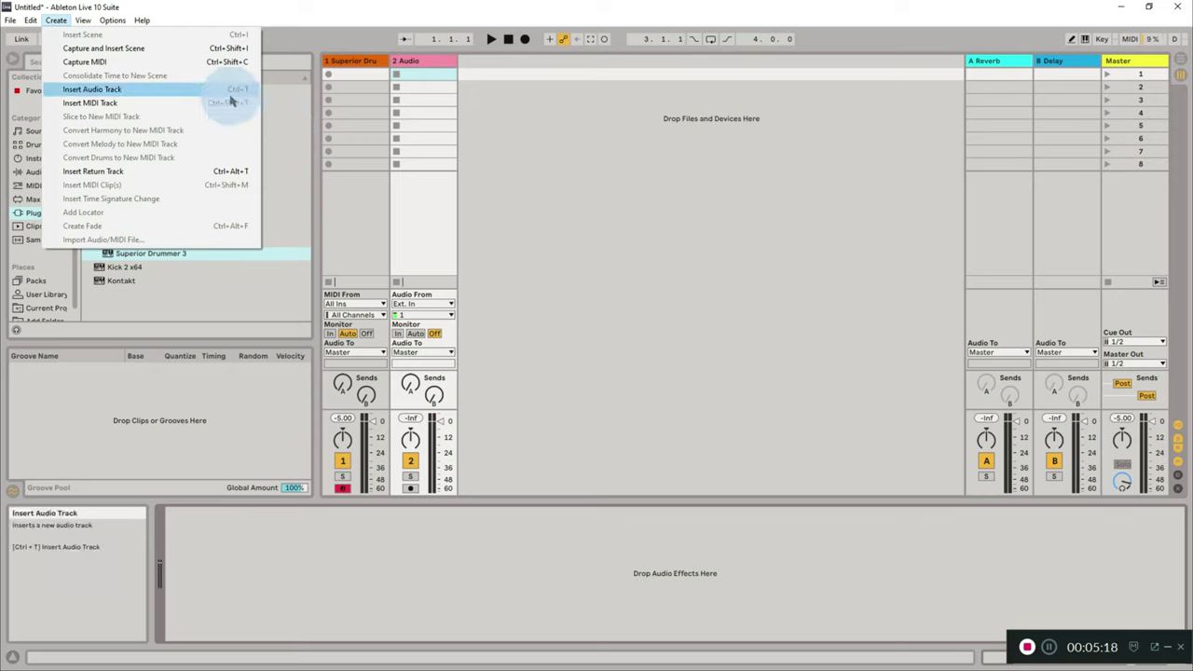
{"action": "left_click", "coordinate": [525, 138]}
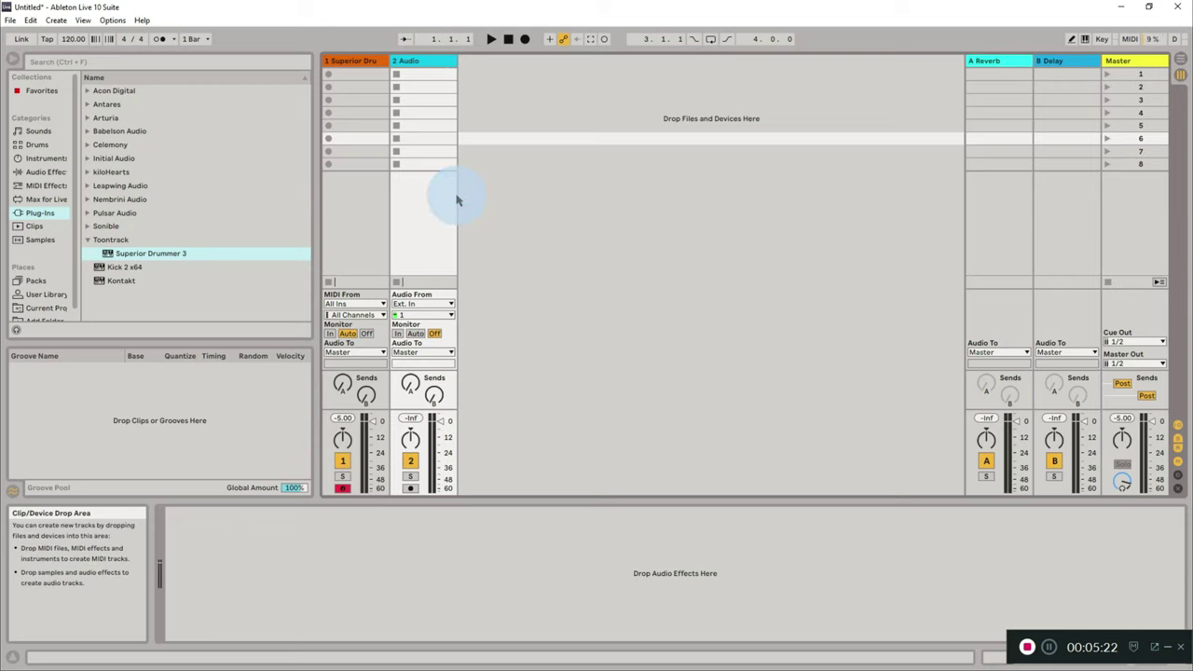
- Rename the new audio track as Kick SD and color it pink
{"action": "right_click", "coordinate": [410, 61]}
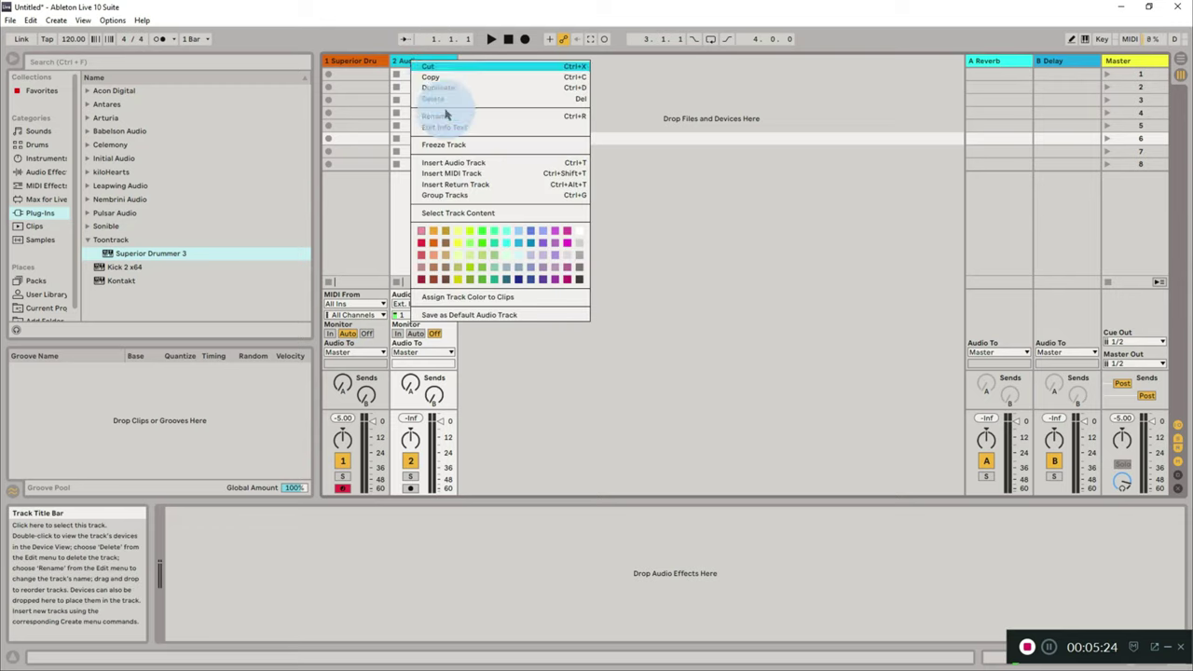
{"action": "left_click", "coordinate": [473, 116]}
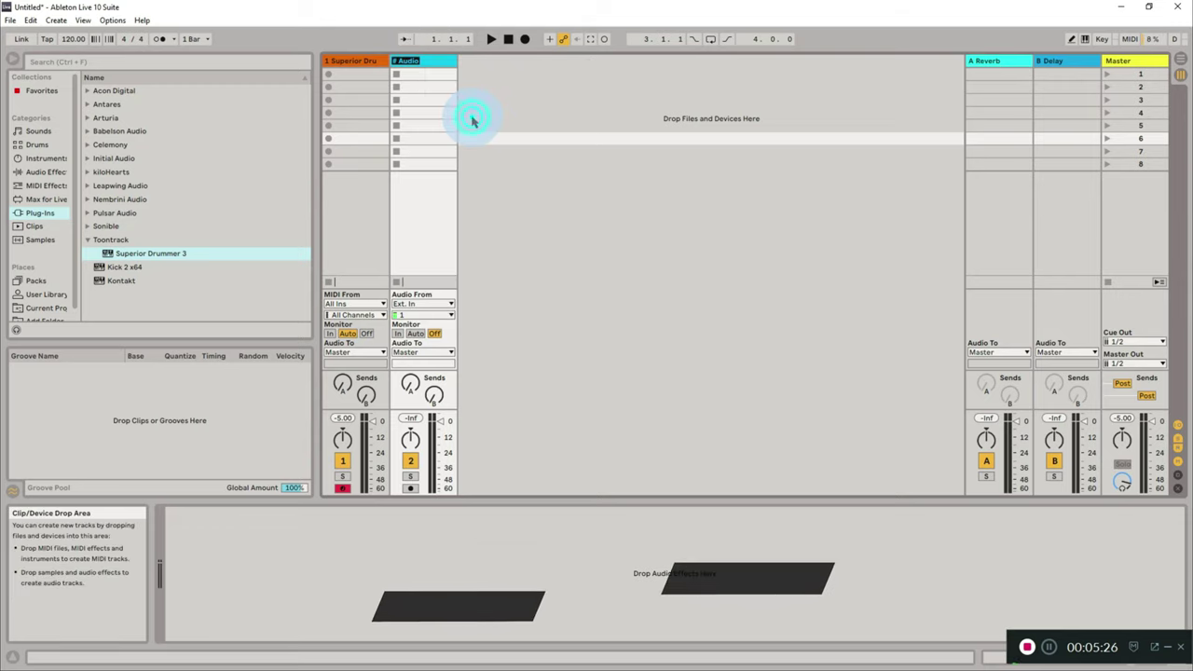
{"action": "type", "text": "Kick SD"}
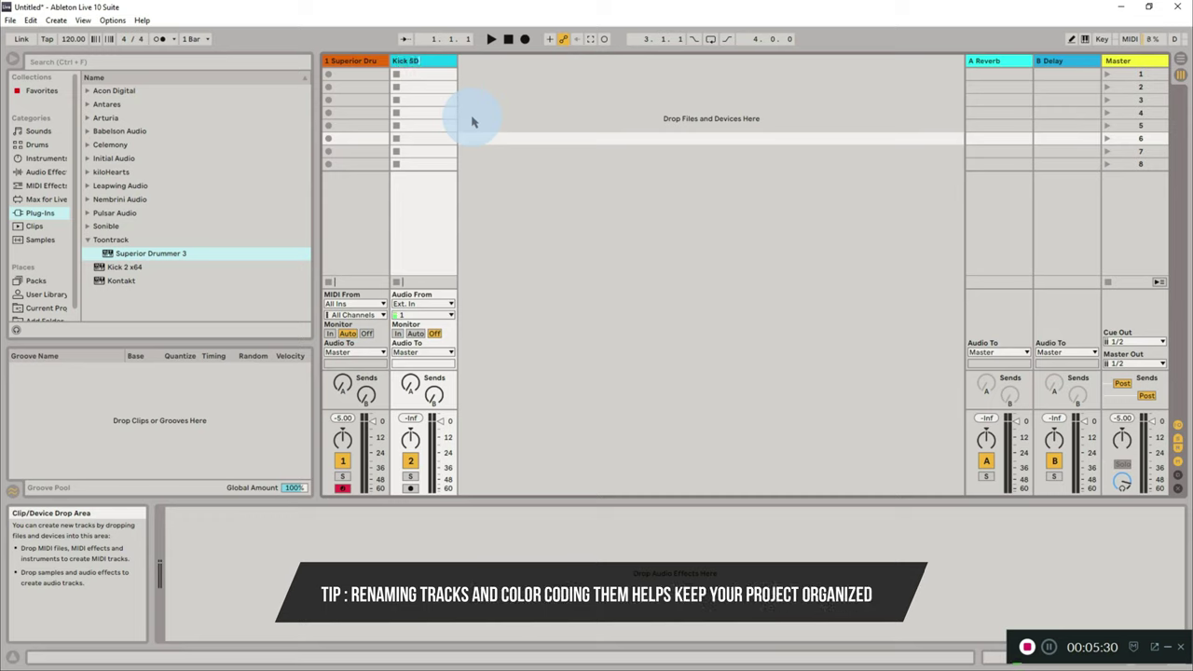
{"action": "left_click", "coordinate": [536, 286]}
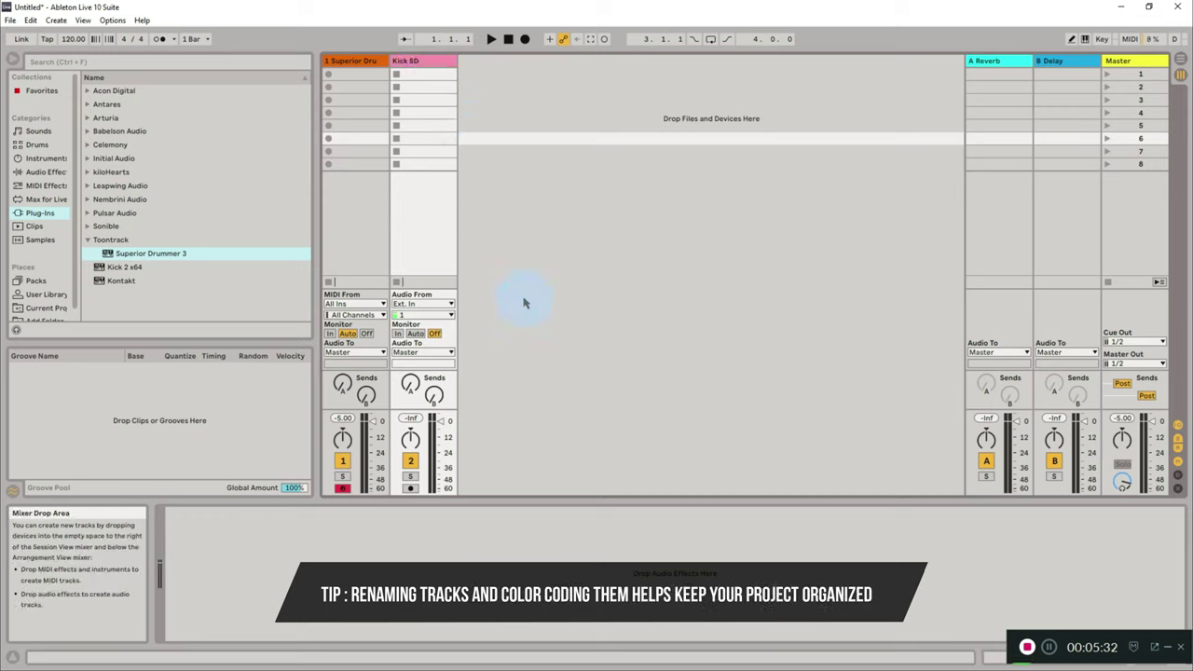
- Set the Kick SD track's audio input to 1-Superior Drummer 3, channel S3/4, with monitoring set to In
{"action": "left_click", "coordinate": [424, 315]}
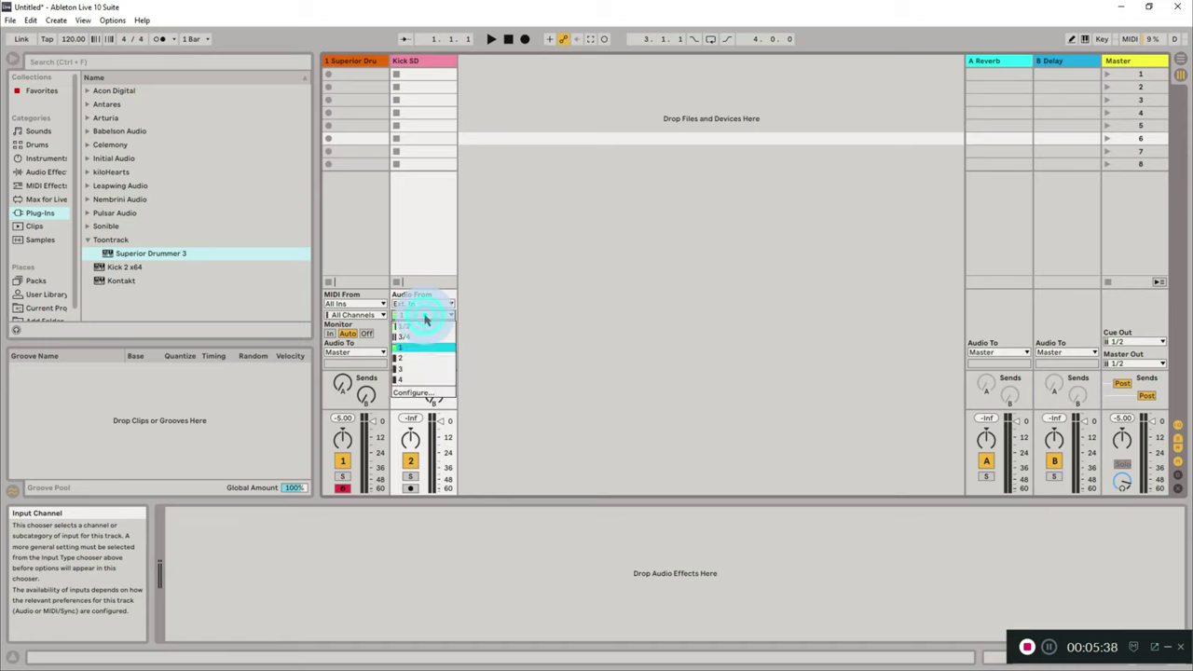
{"action": "left_click", "coordinate": [447, 320]}
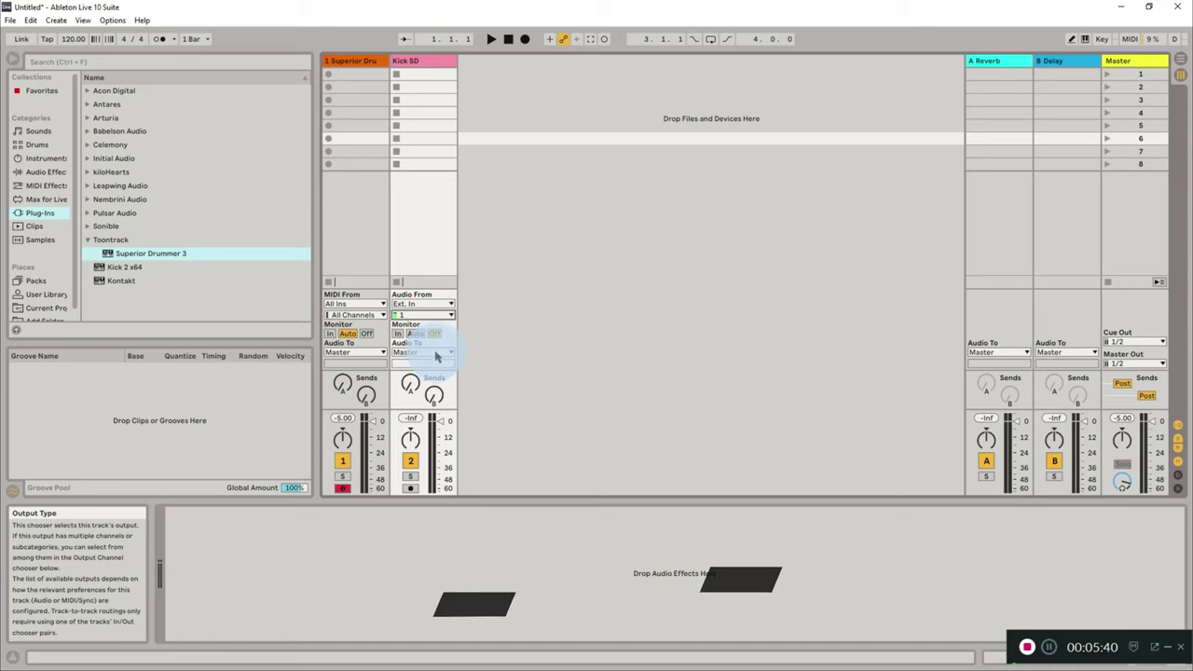
{"action": "left_click", "coordinate": [415, 304]}
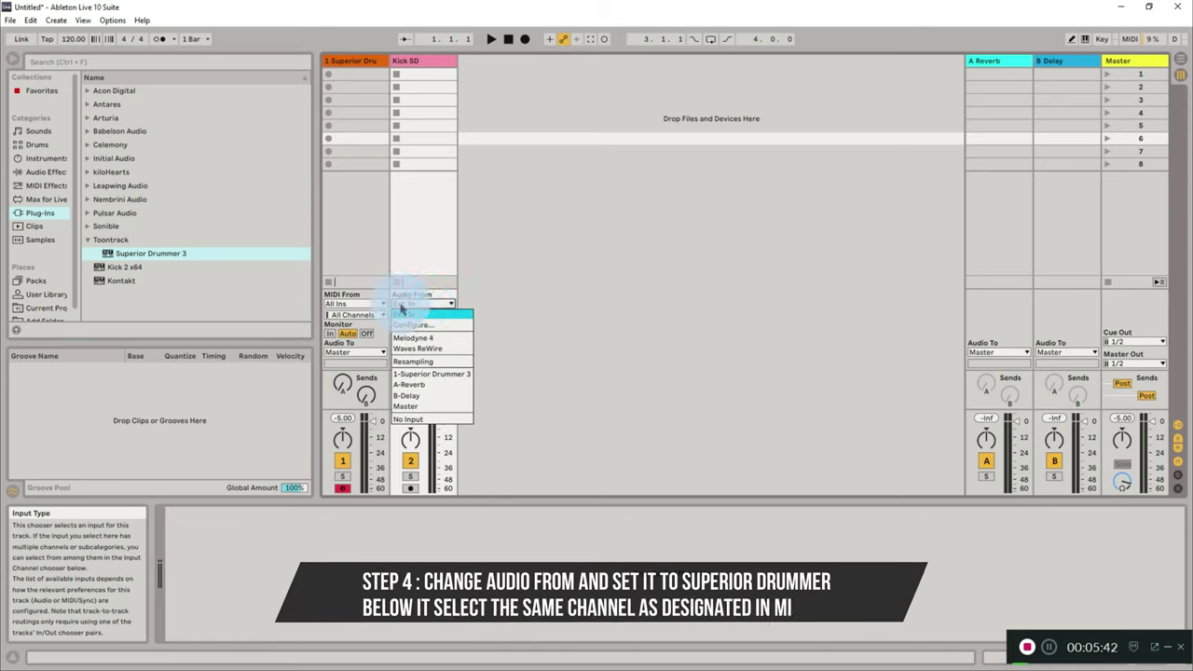
{"action": "left_click", "coordinate": [424, 375]}
{"action": "left_click", "coordinate": [420, 308]}
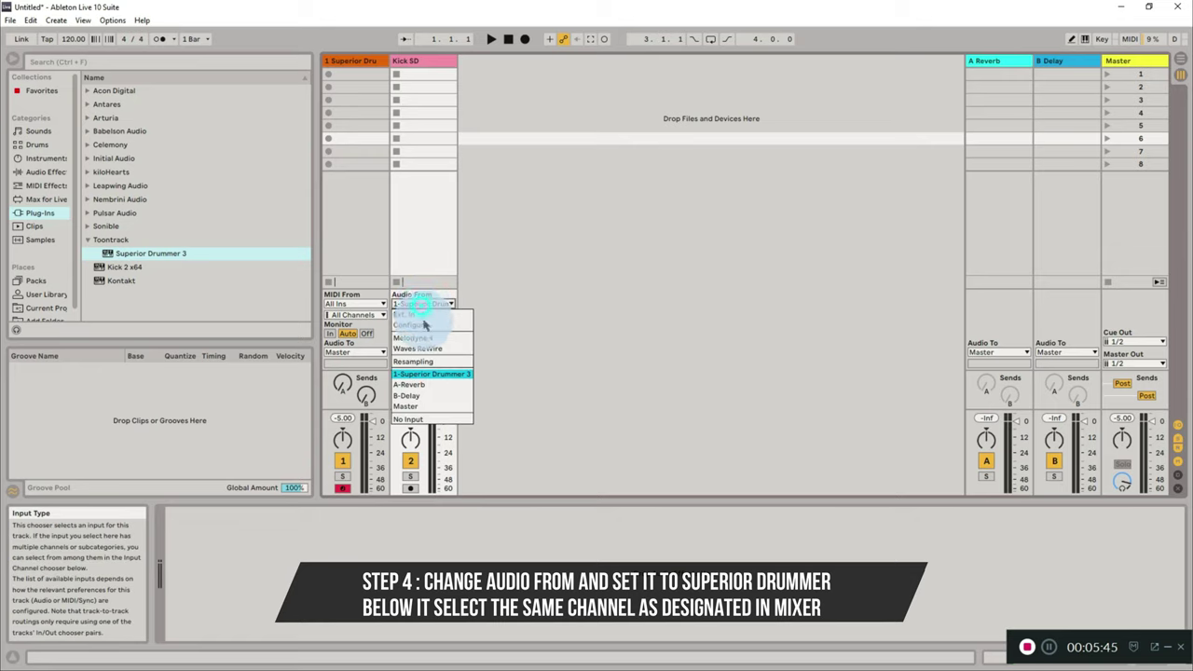
{"action": "left_click", "coordinate": [430, 376]}
{"action": "left_click", "coordinate": [422, 315]}
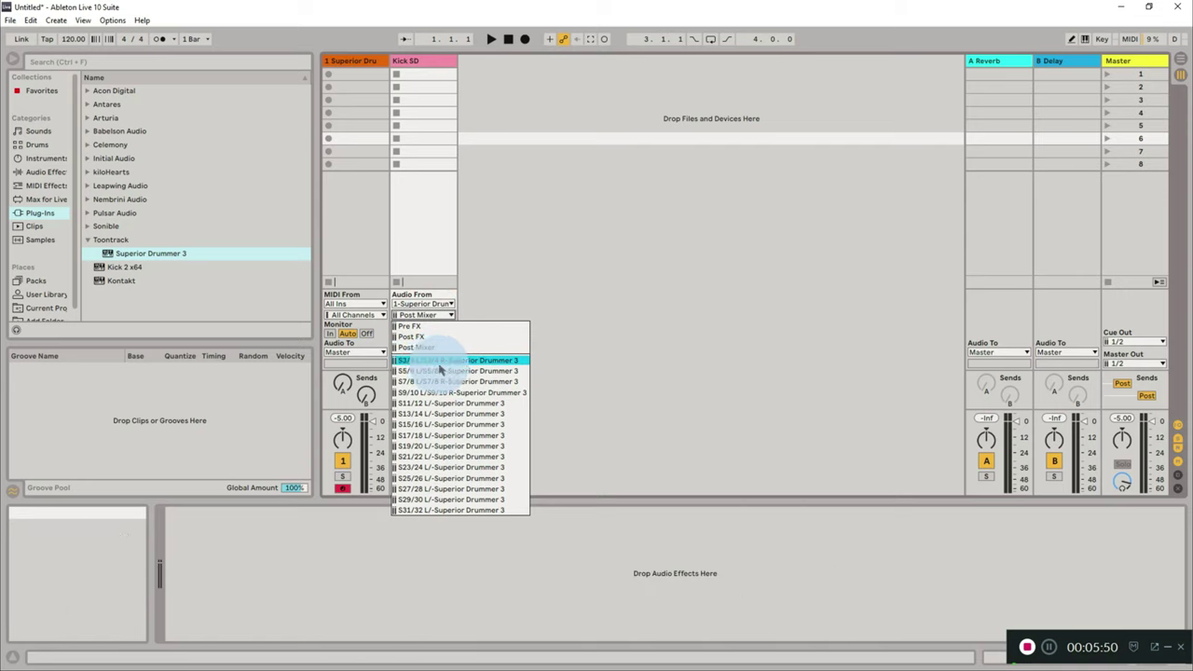
{"action": "left_click", "coordinate": [436, 370]}
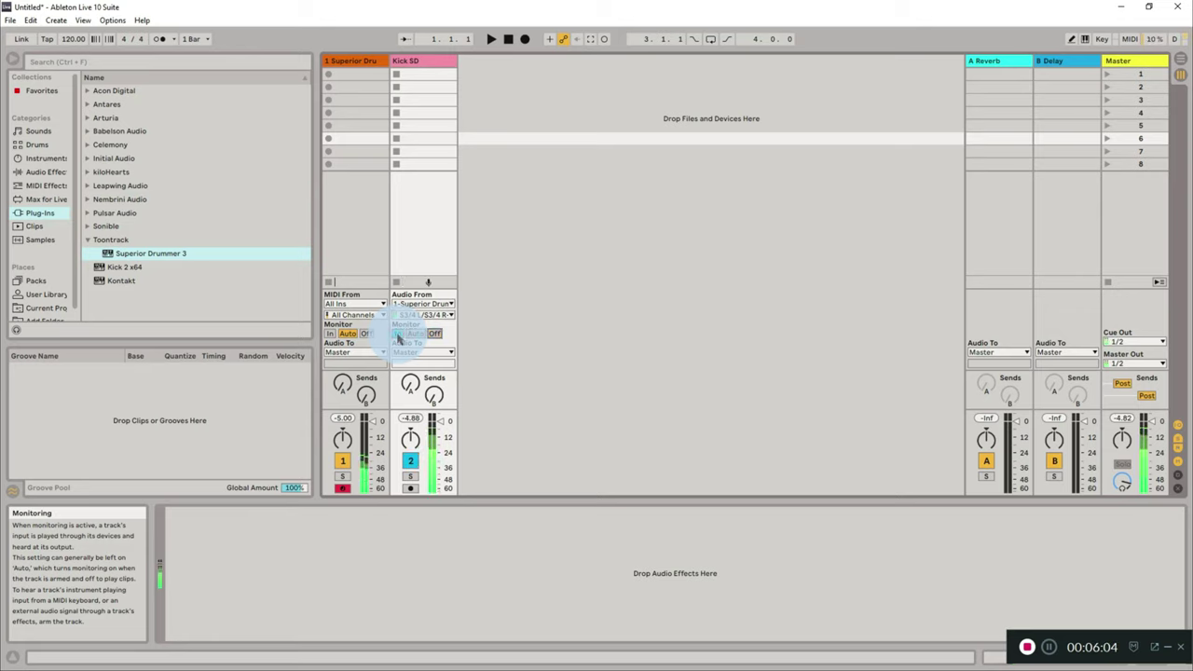
{"action": "left_click", "coordinate": [397, 333]}
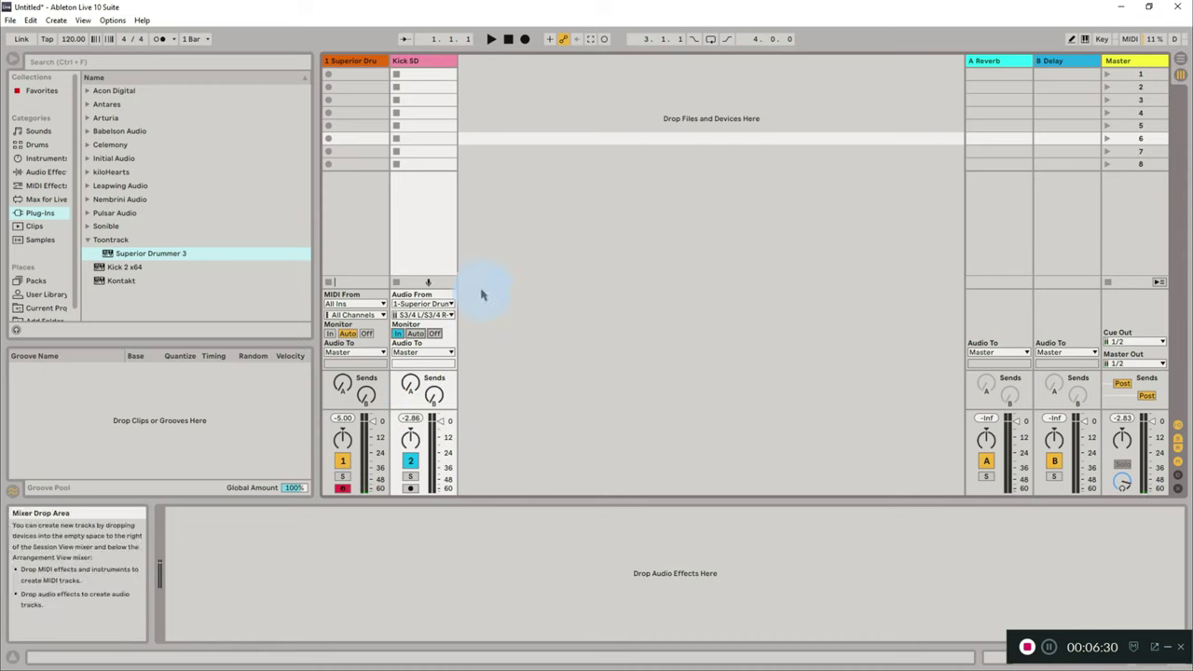
- Reopen Superior Drummer 3, route the SD Top, SD Bottom, SD Rim and SD Comp channels together to Out 5/6, and close its window
{"action": "left_click", "coordinate": [350, 62]}
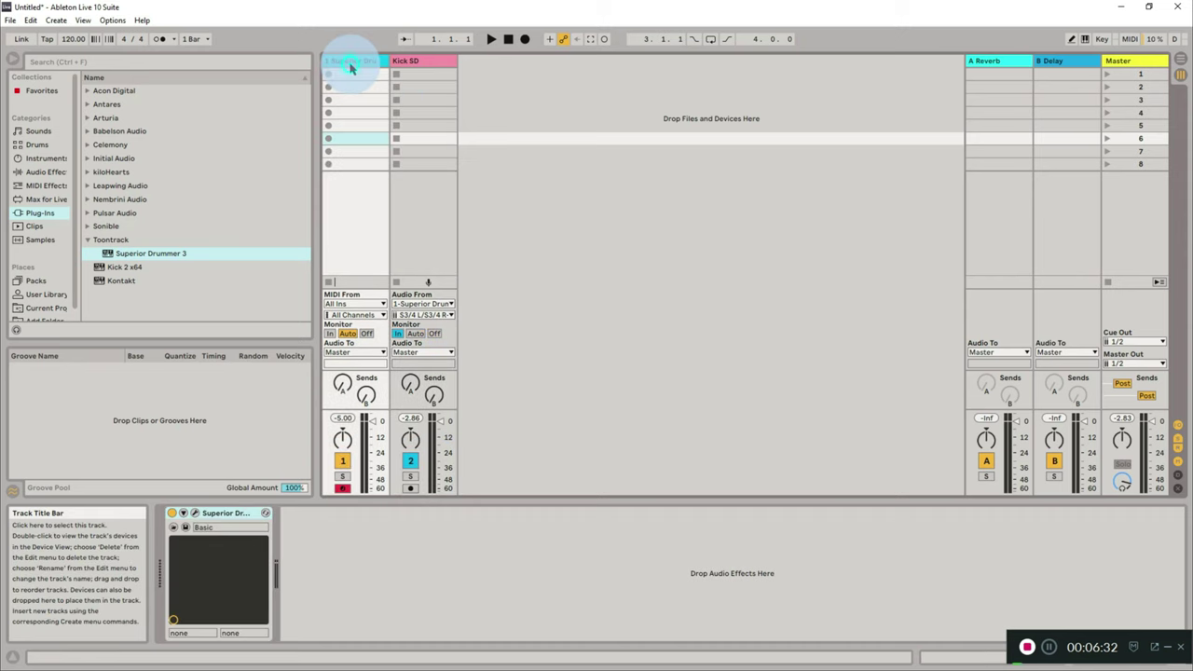
{"action": "left_click", "coordinate": [196, 513]}
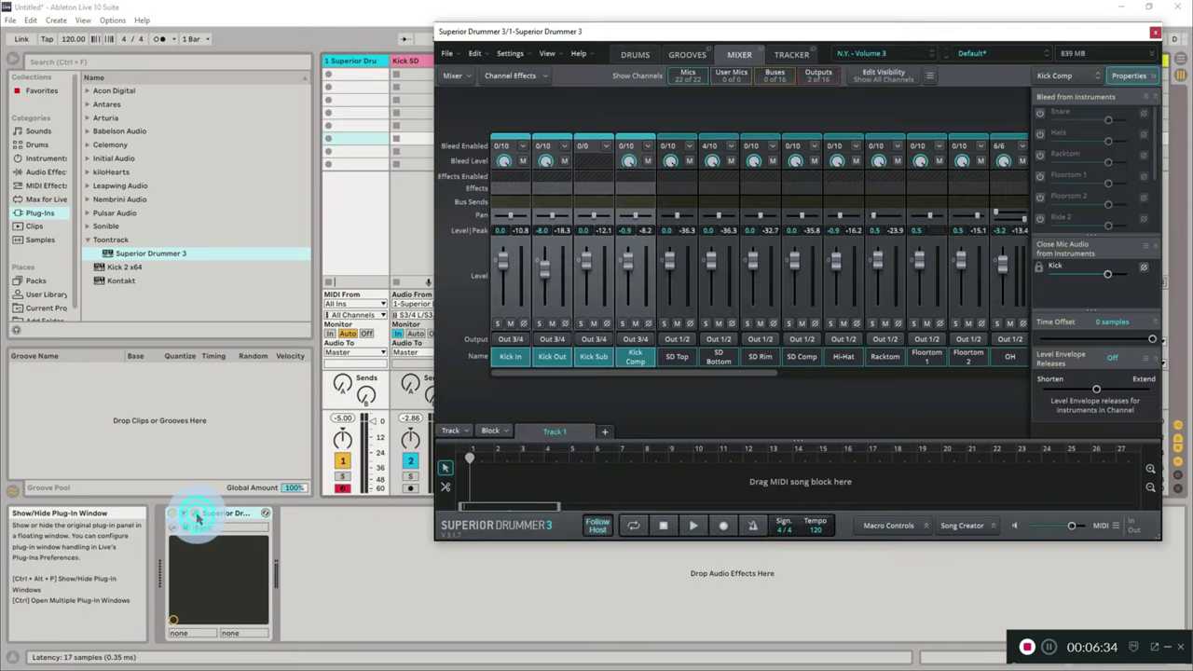
{"action": "left_click", "coordinate": [671, 359]}
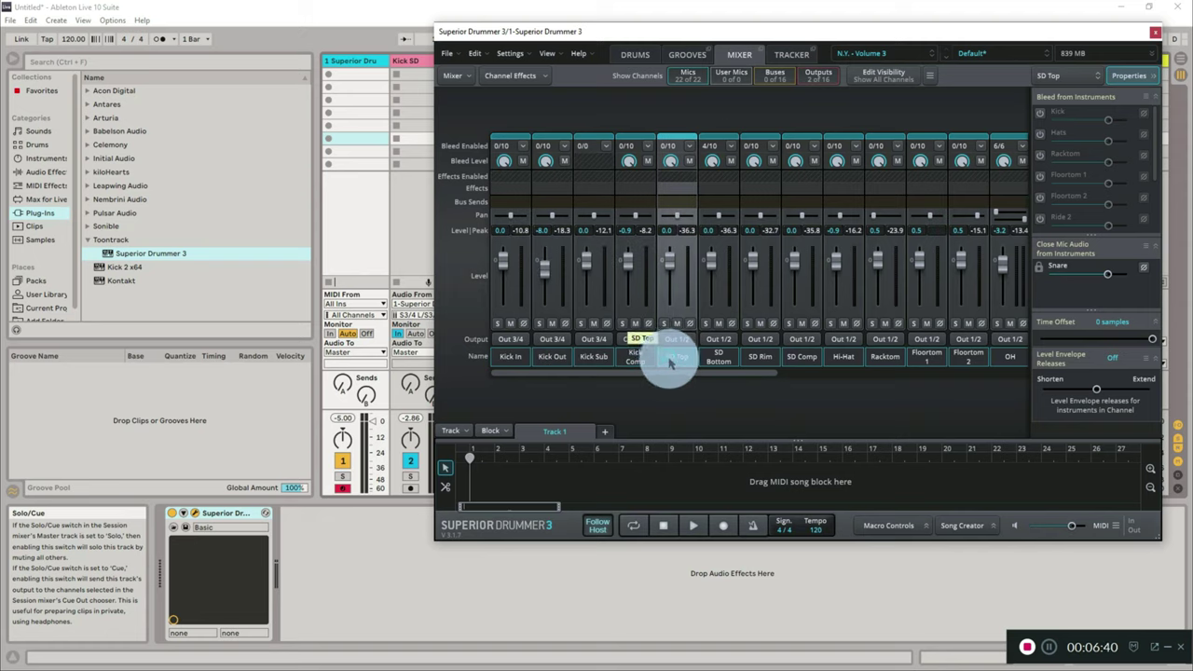
{"action": "left_click", "coordinate": [718, 357], "text": "shift"}
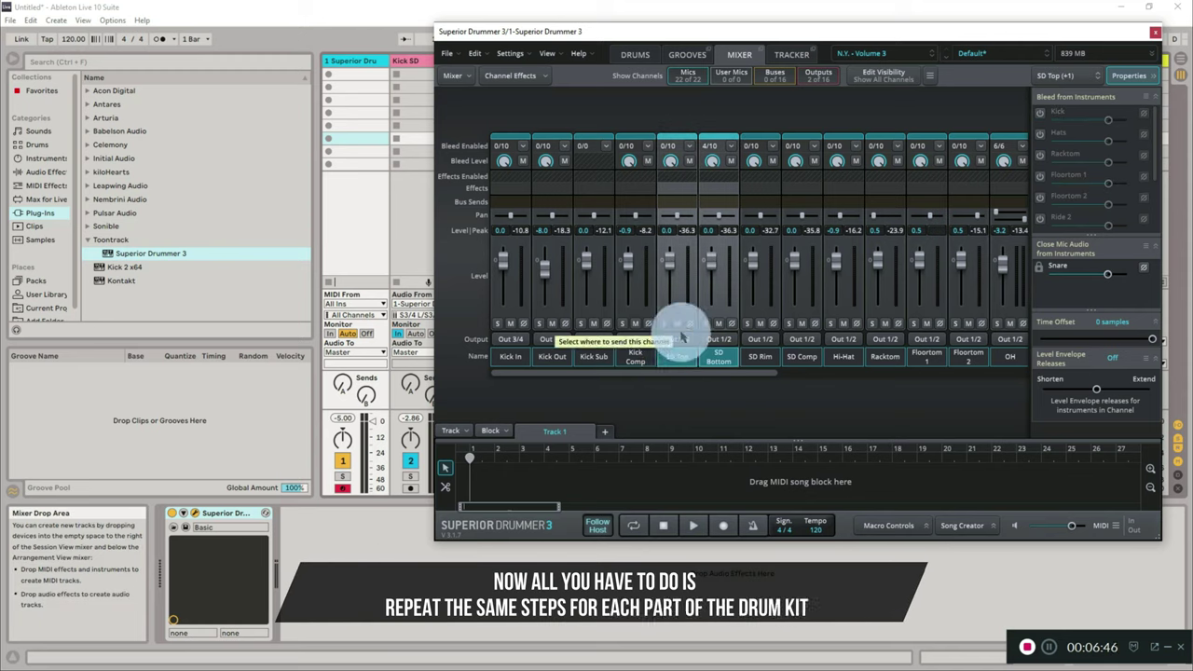
{"action": "left_click", "coordinate": [760, 357], "text": "shift"}
{"action": "left_click", "coordinate": [802, 357], "text": "shift"}
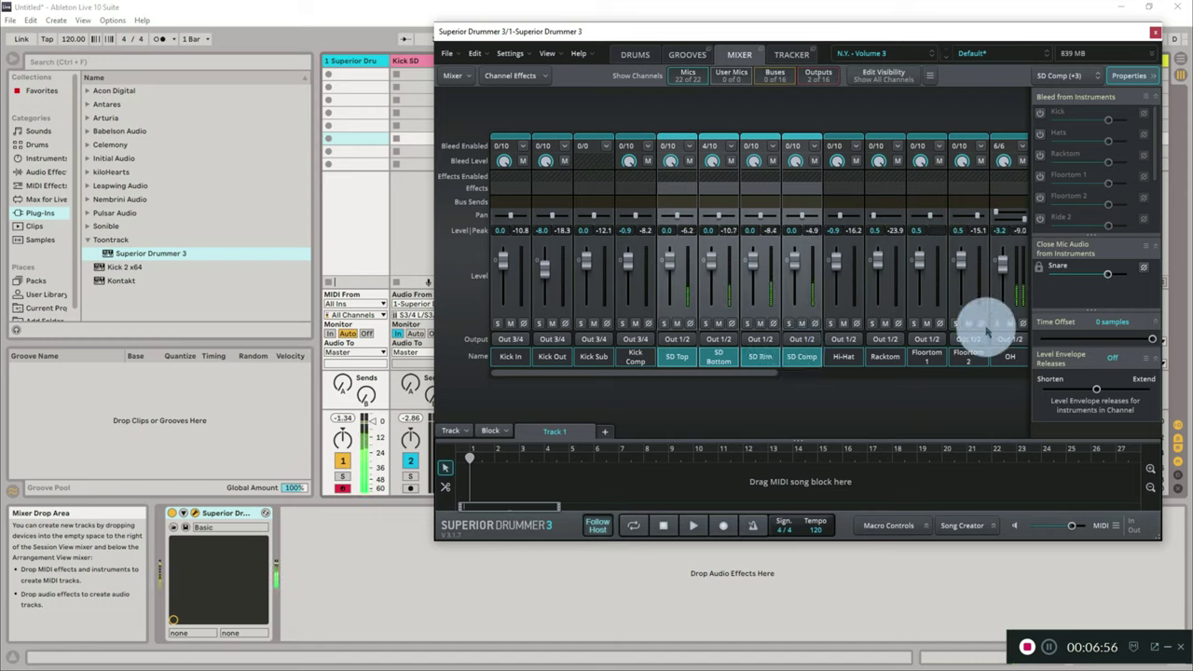
{"action": "left_click_drag", "start_coordinate": [640, 376], "coordinate": [778, 373]}
{"action": "left_click_drag", "start_coordinate": [874, 369], "coordinate": [661, 350]}
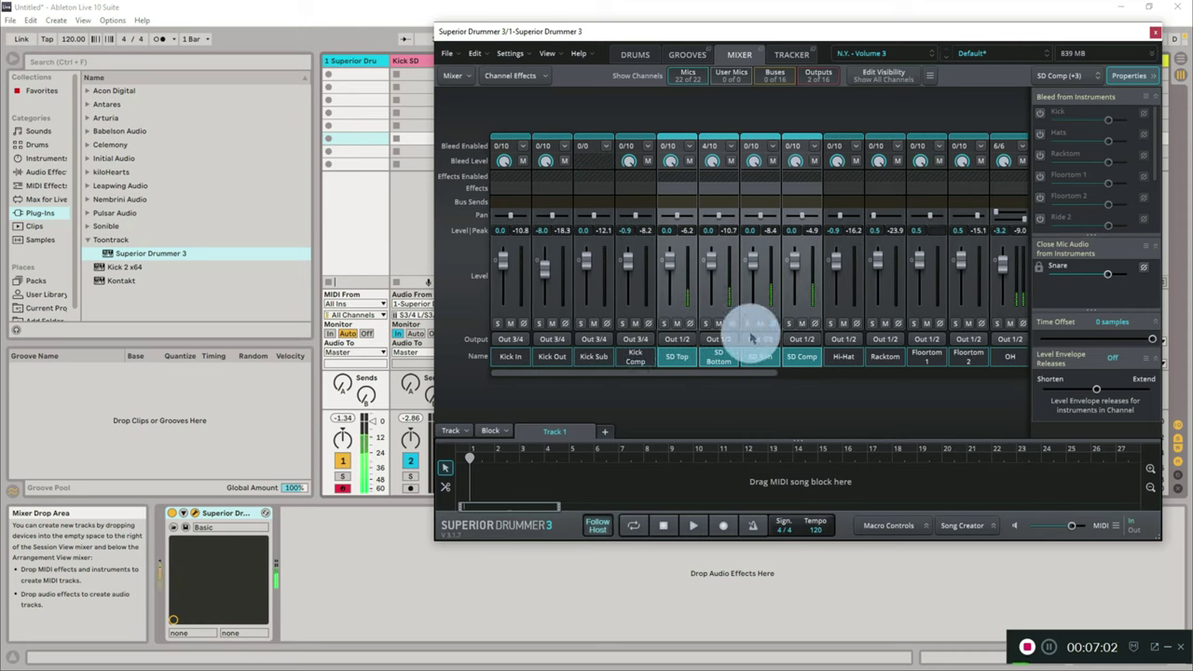
{"action": "left_click", "coordinate": [685, 345]}
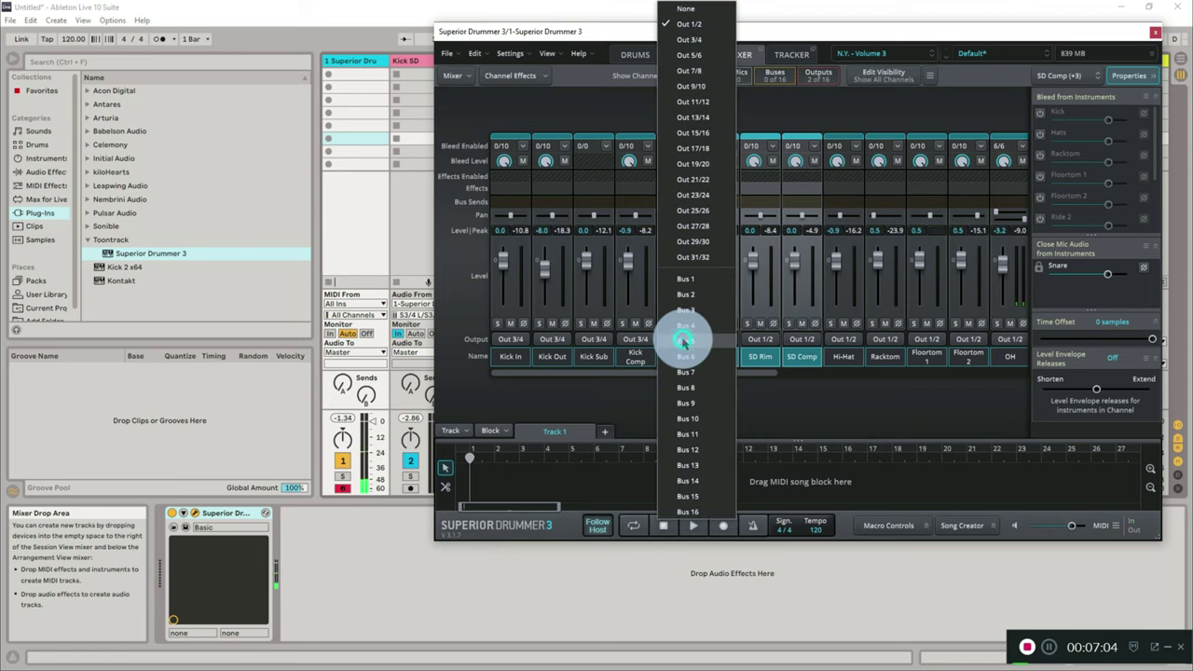
{"action": "left_click", "coordinate": [685, 58]}
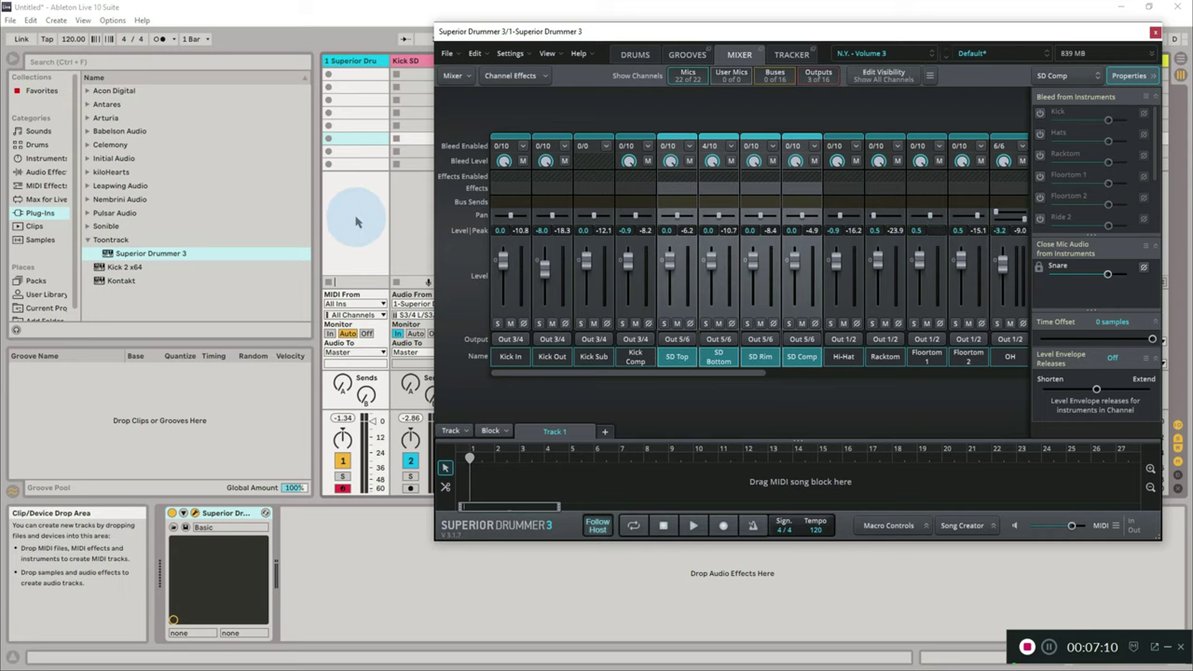
{"action": "left_click", "coordinate": [1155, 32]}
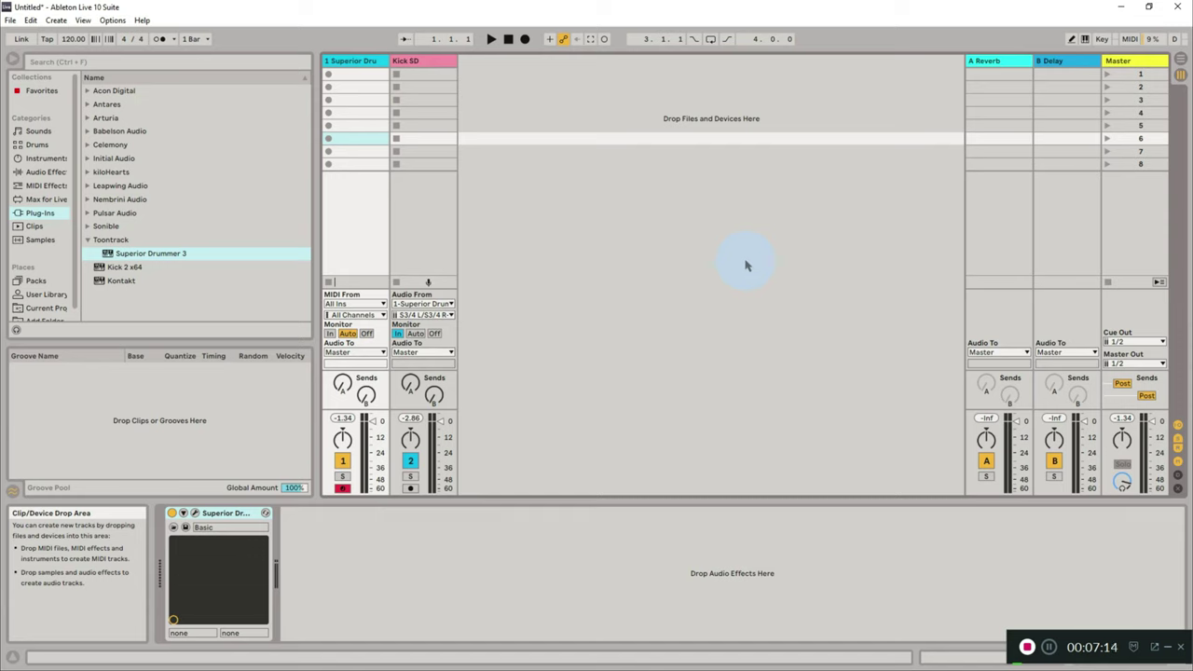
- Add an audio track after Kick SD, named Snare SD and colored magenta
{"action": "key", "text": "ctrl+t"}
{"action": "left_click_drag", "start_coordinate": [415, 61], "coordinate": [556, 59]}
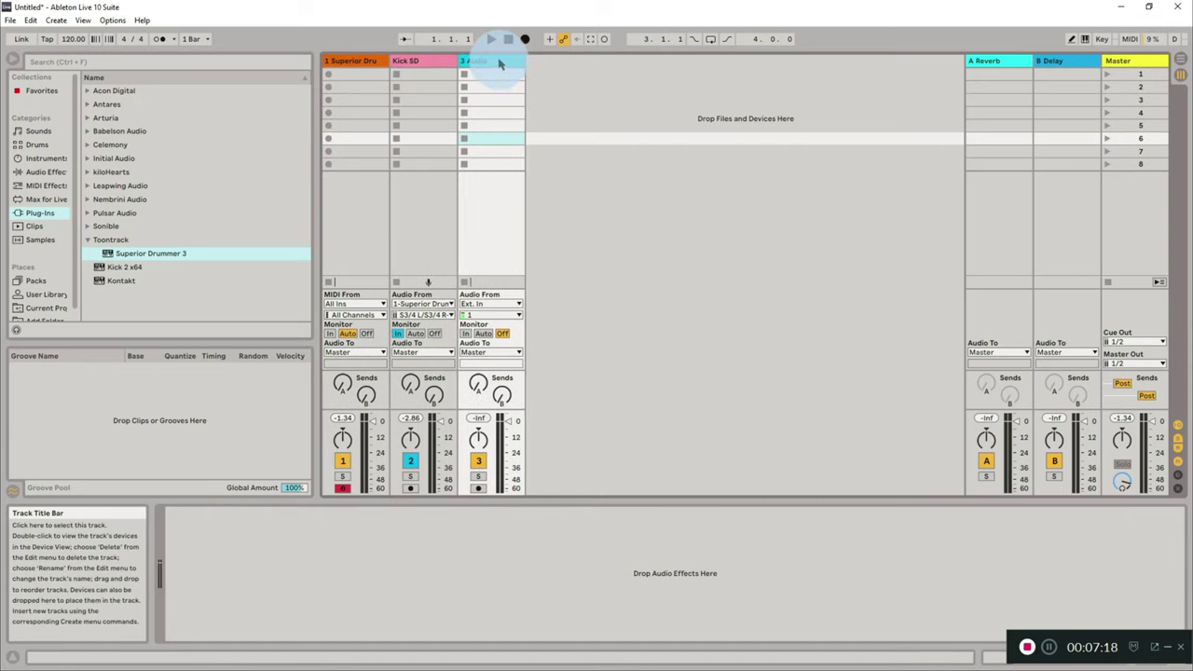
{"action": "right_click", "coordinate": [500, 61]}
{"action": "left_click", "coordinate": [548, 119]}
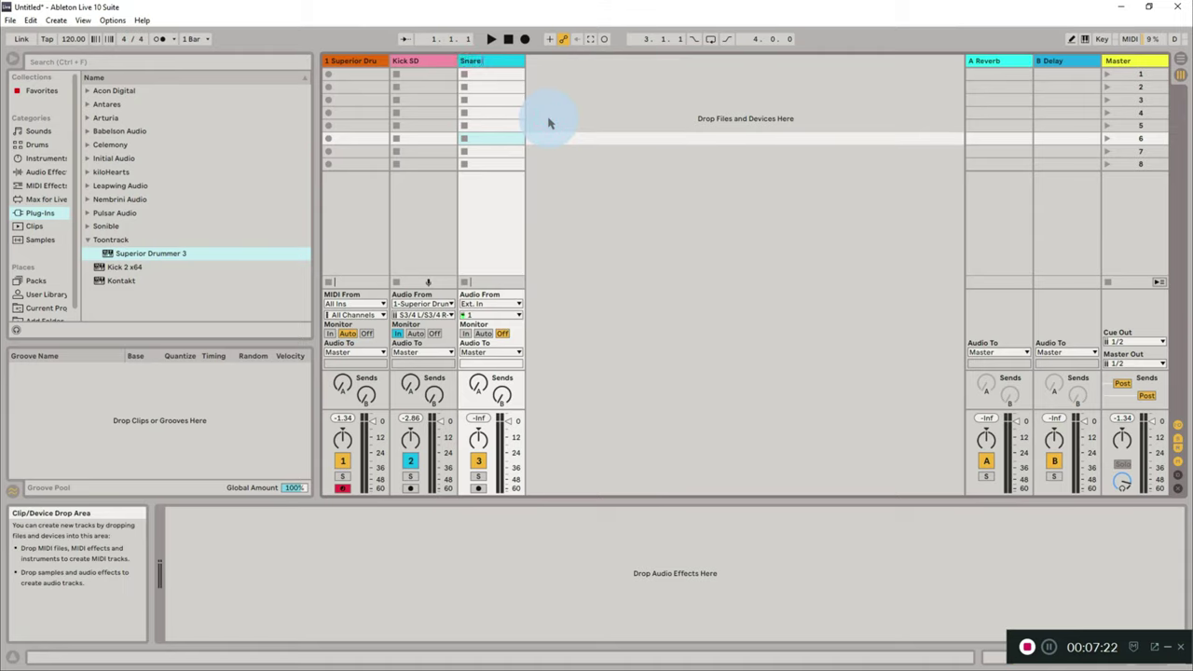
{"action": "left_click", "coordinate": [565, 258]}
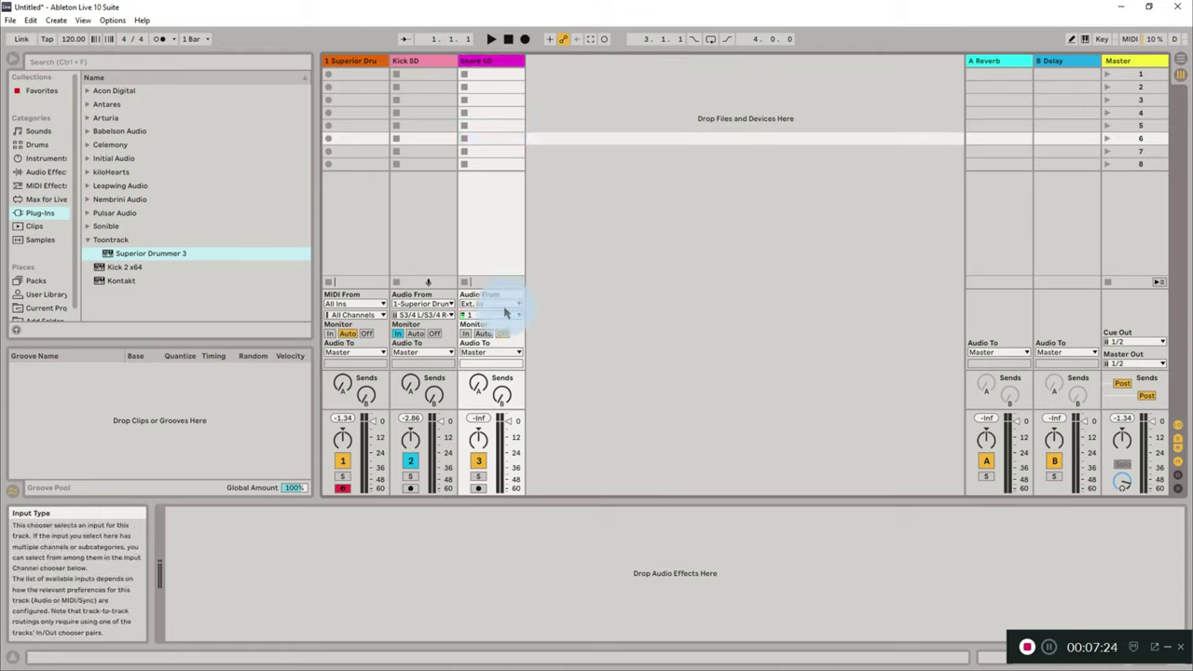
- Set the Snare SD track's audio input to 1-Superior Drummer 3, channel S5/6, with monitoring set to In
{"action": "left_click", "coordinate": [500, 306]}
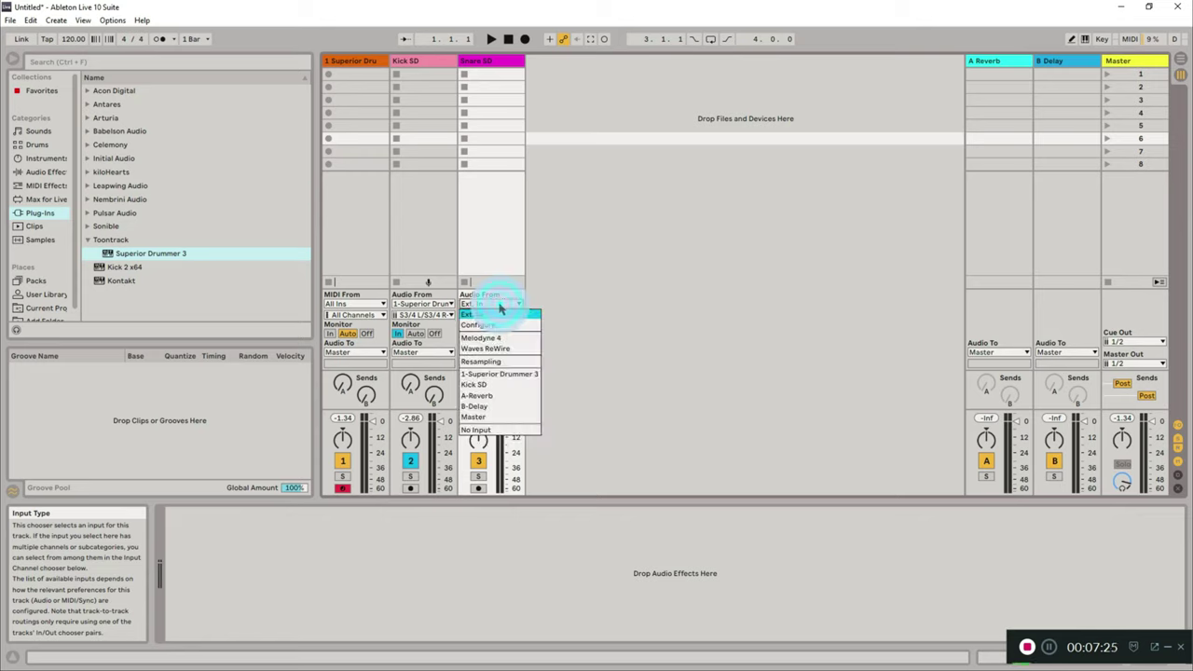
{"action": "left_click", "coordinate": [506, 373]}
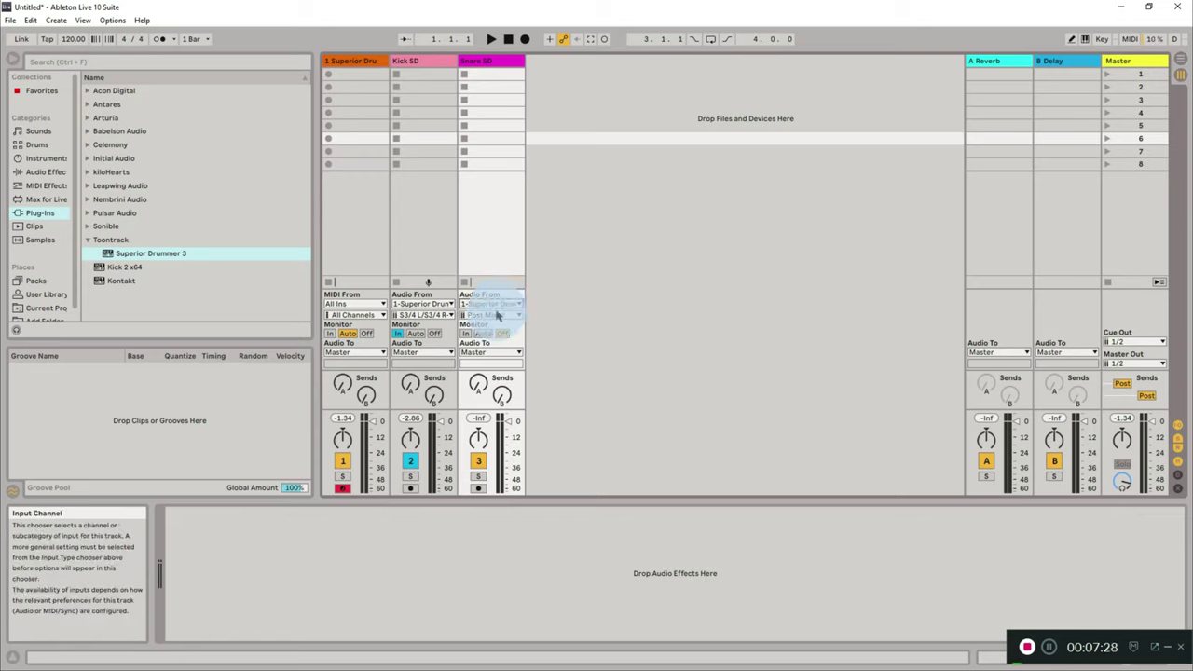
{"action": "left_click", "coordinate": [494, 315]}
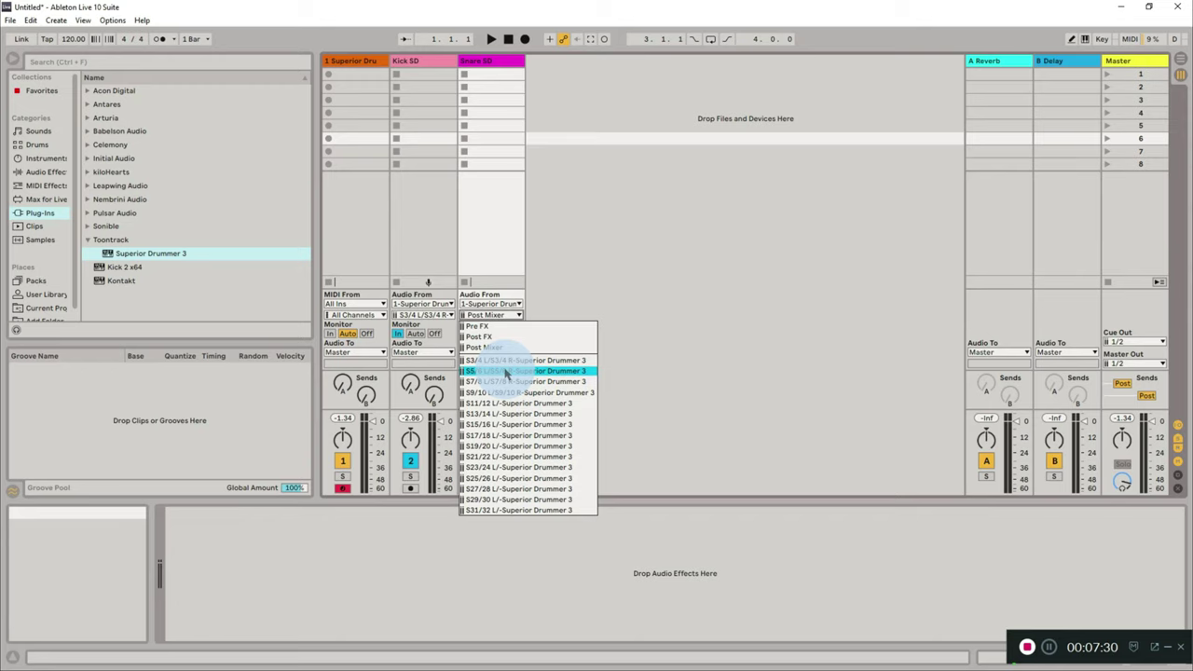
{"action": "left_click", "coordinate": [505, 373]}
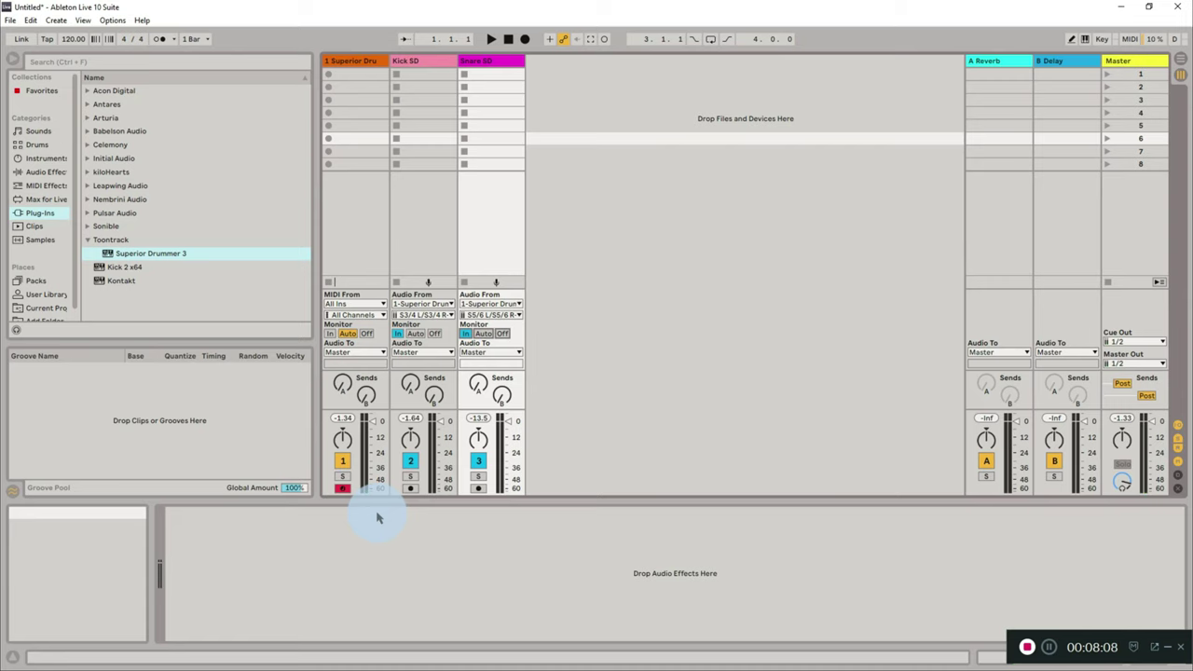
- Reopen Superior Drummer 3, route the Hi-Hat mixer channel to Out 7/8, and close the plug-in window
{"action": "left_click", "coordinate": [360, 62]}
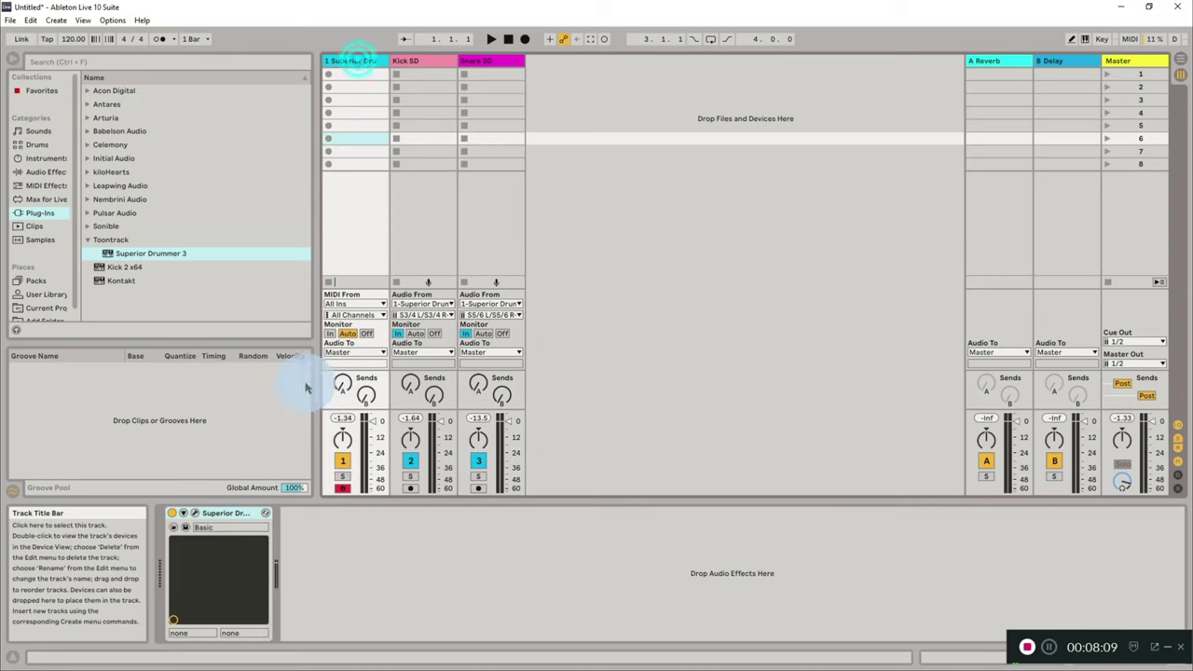
{"action": "left_click", "coordinate": [264, 513]}
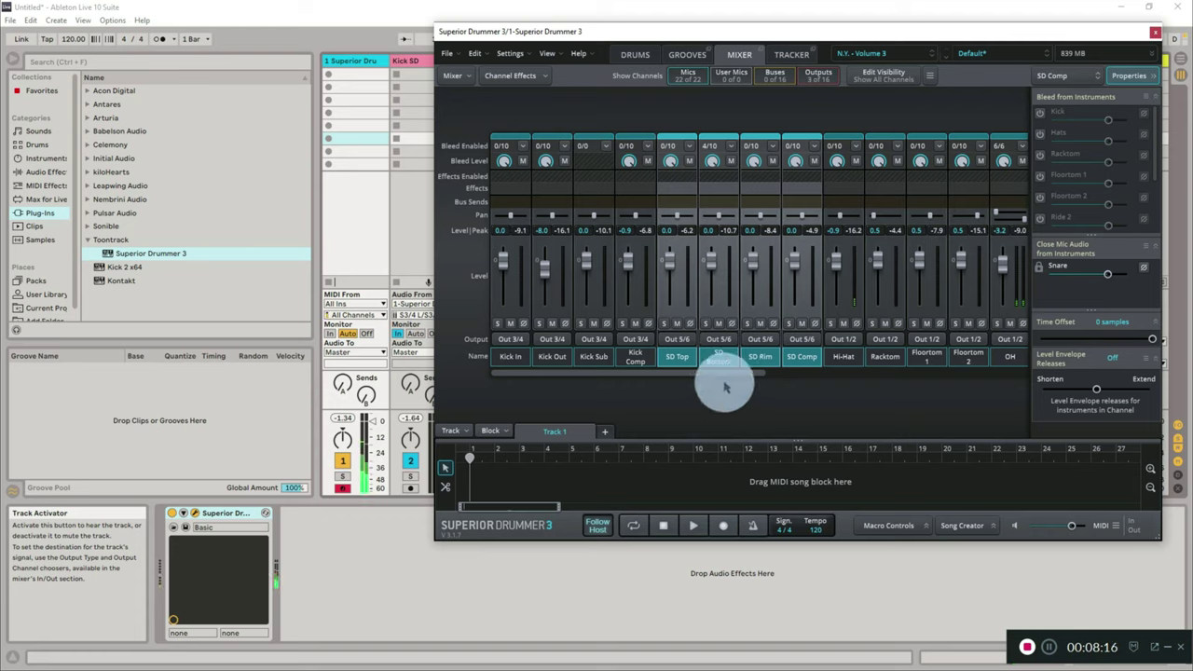
{"action": "left_click_drag", "start_coordinate": [737, 373], "coordinate": [839, 384]}
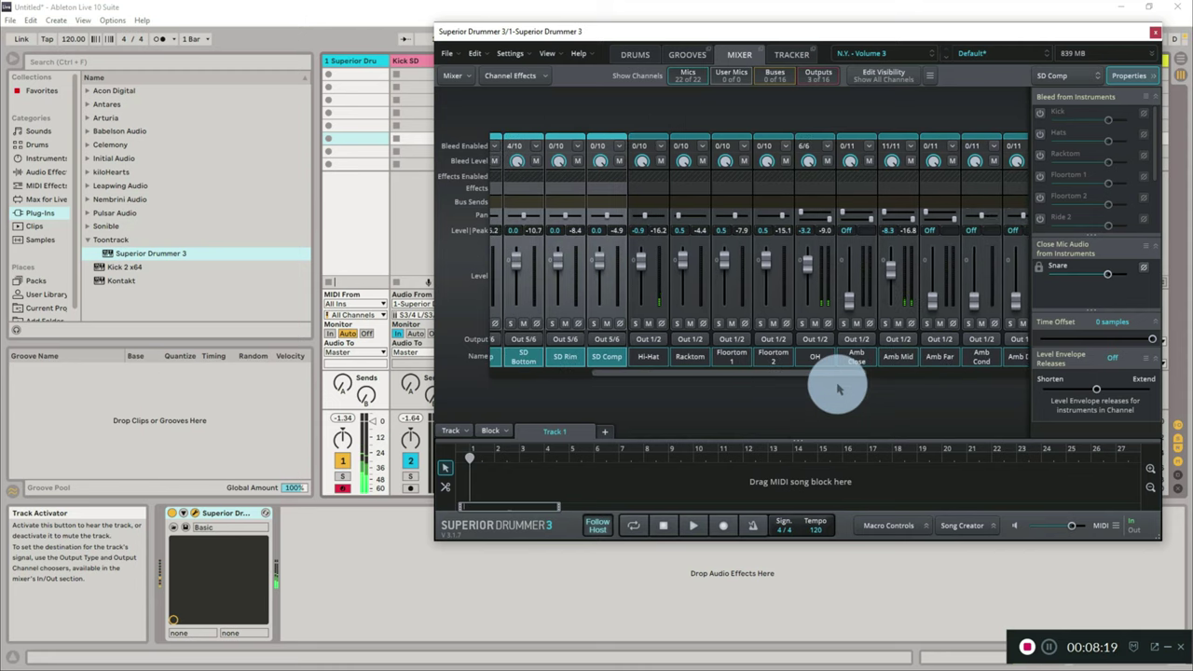
{"action": "left_click", "coordinate": [654, 341]}
{"action": "left_click", "coordinate": [770, 359]}
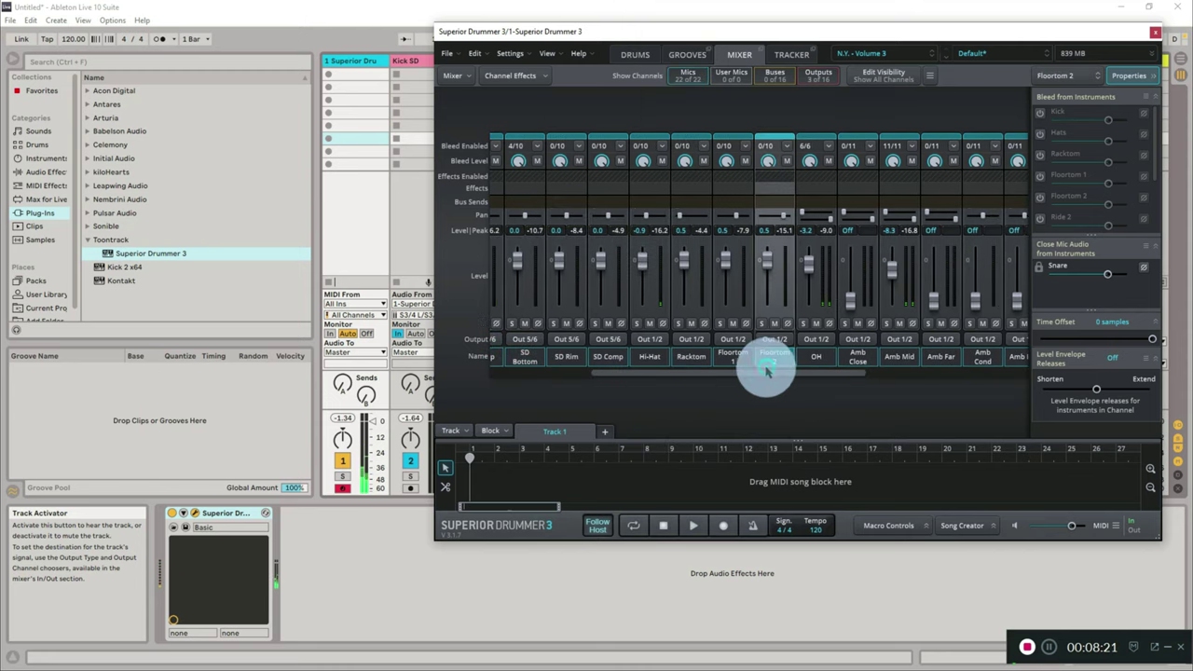
{"action": "left_click", "coordinate": [682, 392]}
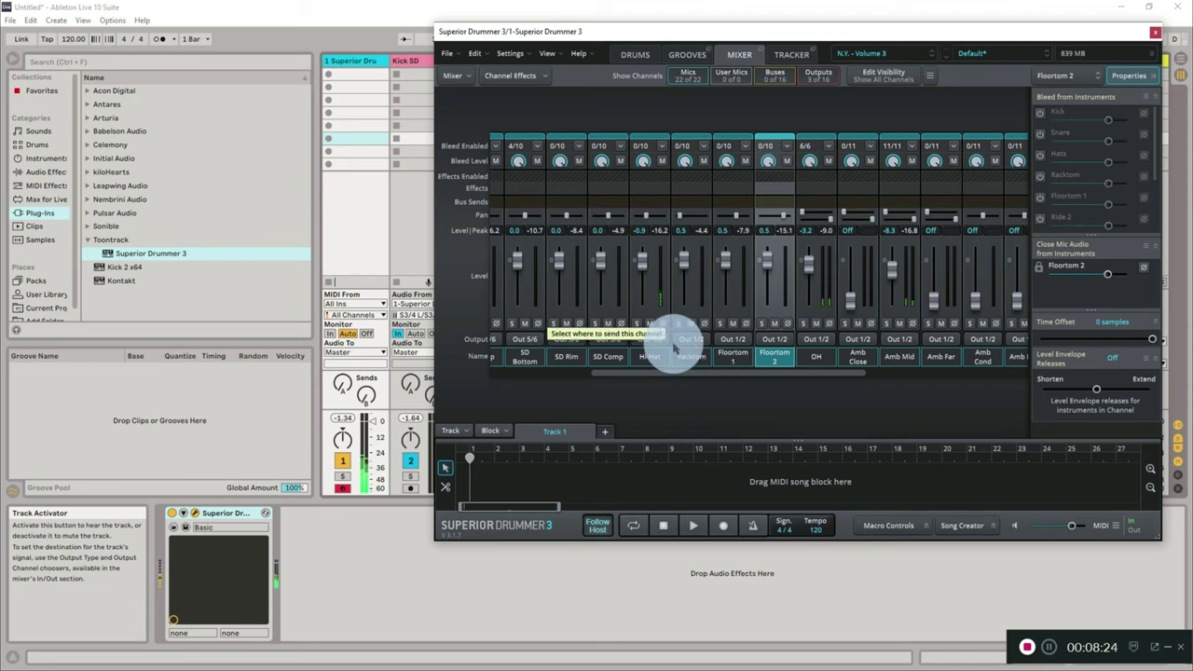
{"action": "left_click", "coordinate": [660, 338]}
{"action": "left_click", "coordinate": [754, 389]}
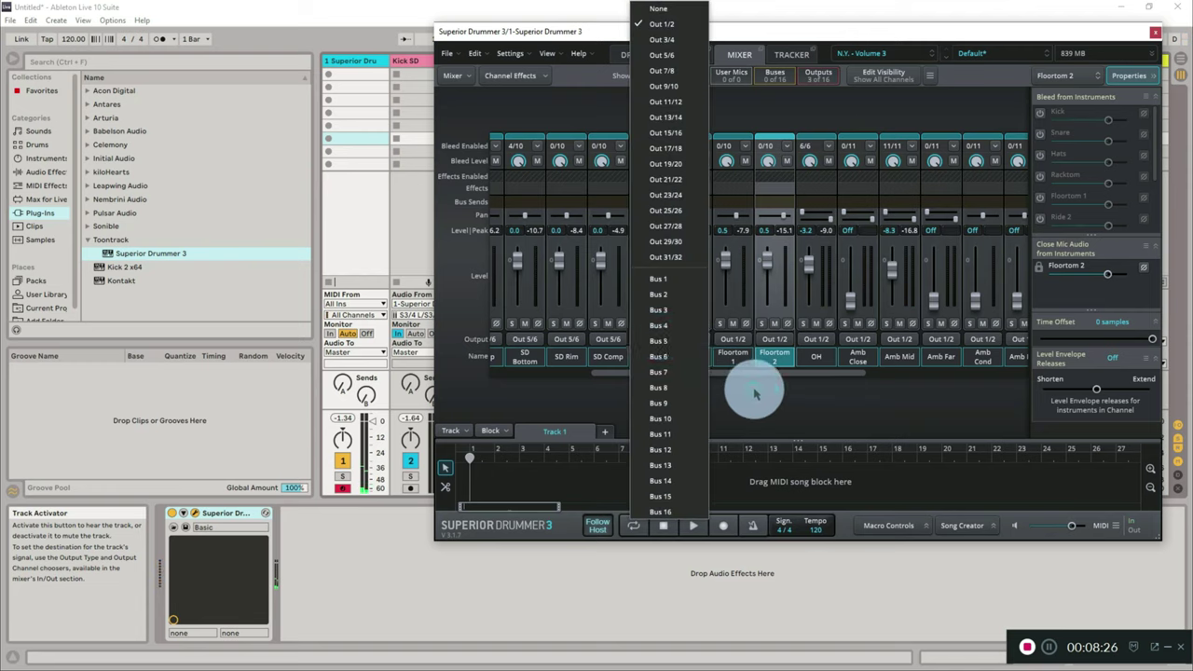
{"action": "left_click", "coordinate": [648, 328]}
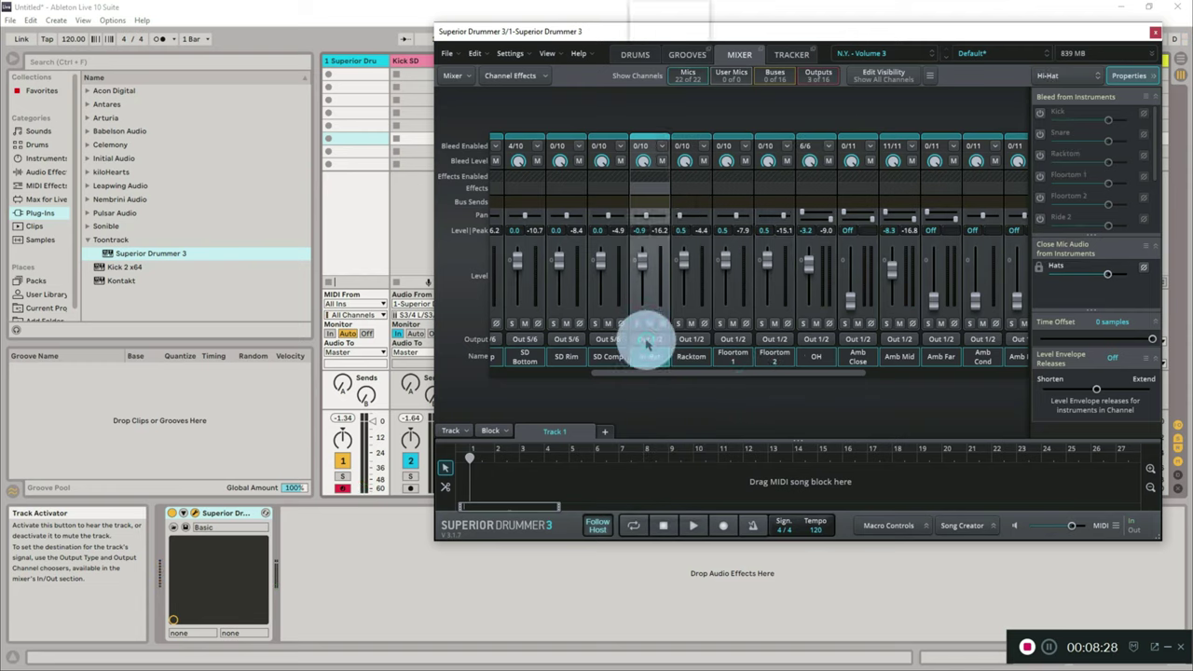
{"action": "left_click", "coordinate": [641, 338]}
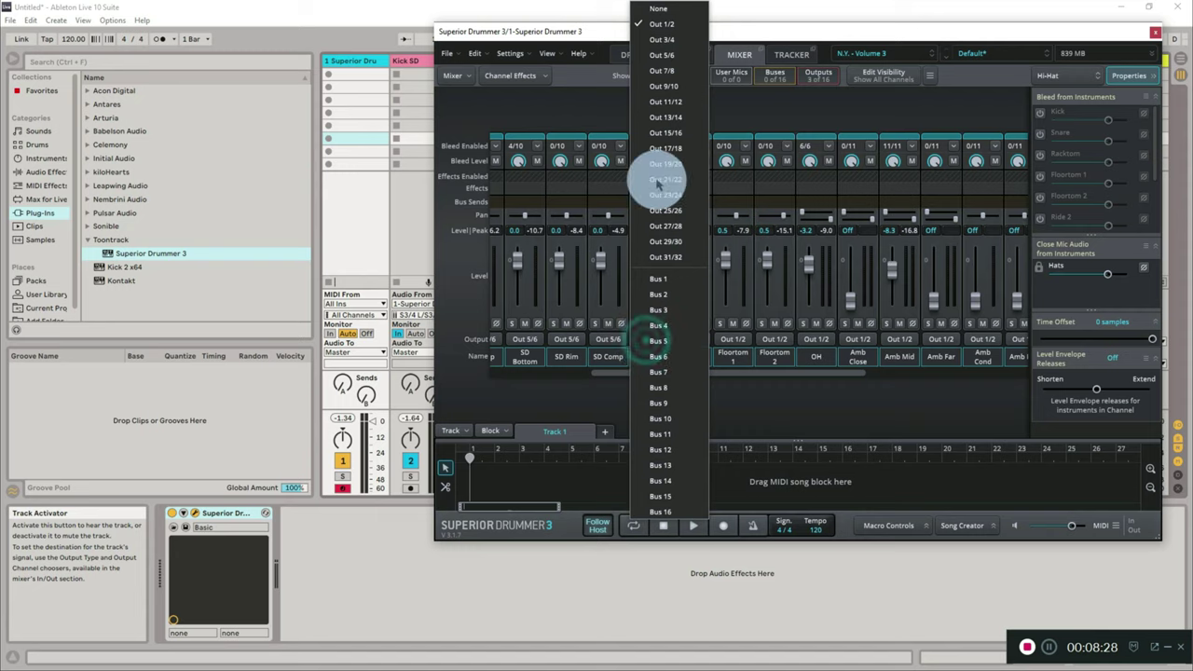
{"action": "left_click", "coordinate": [672, 75]}
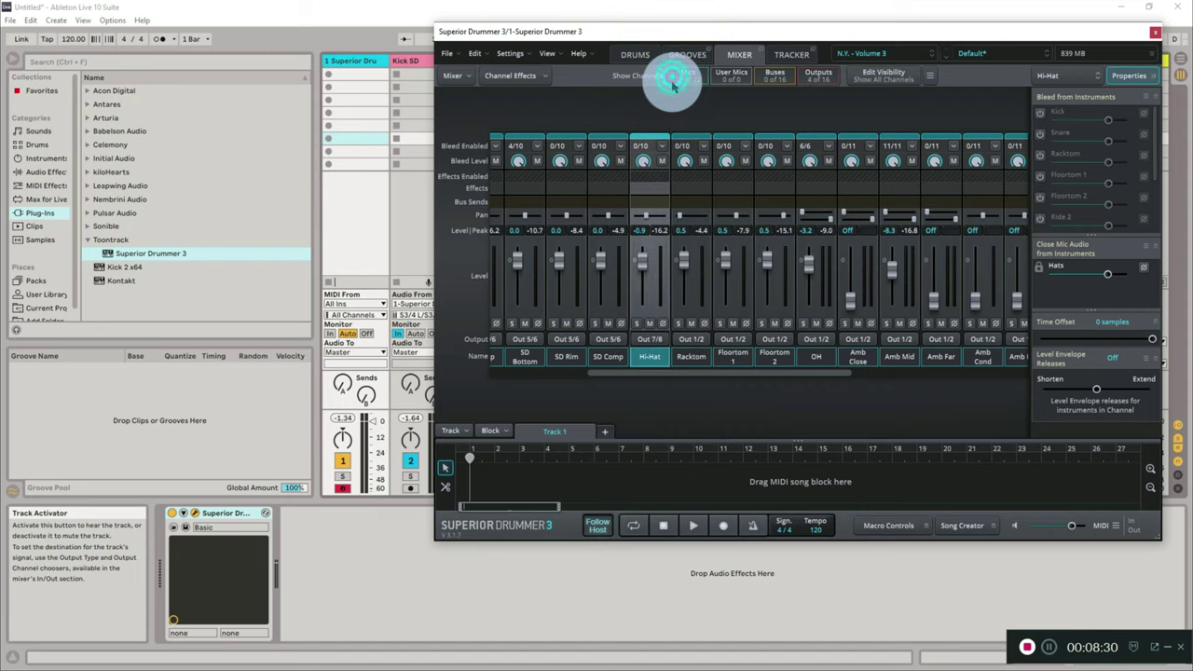
{"action": "left_click", "coordinate": [1156, 36]}
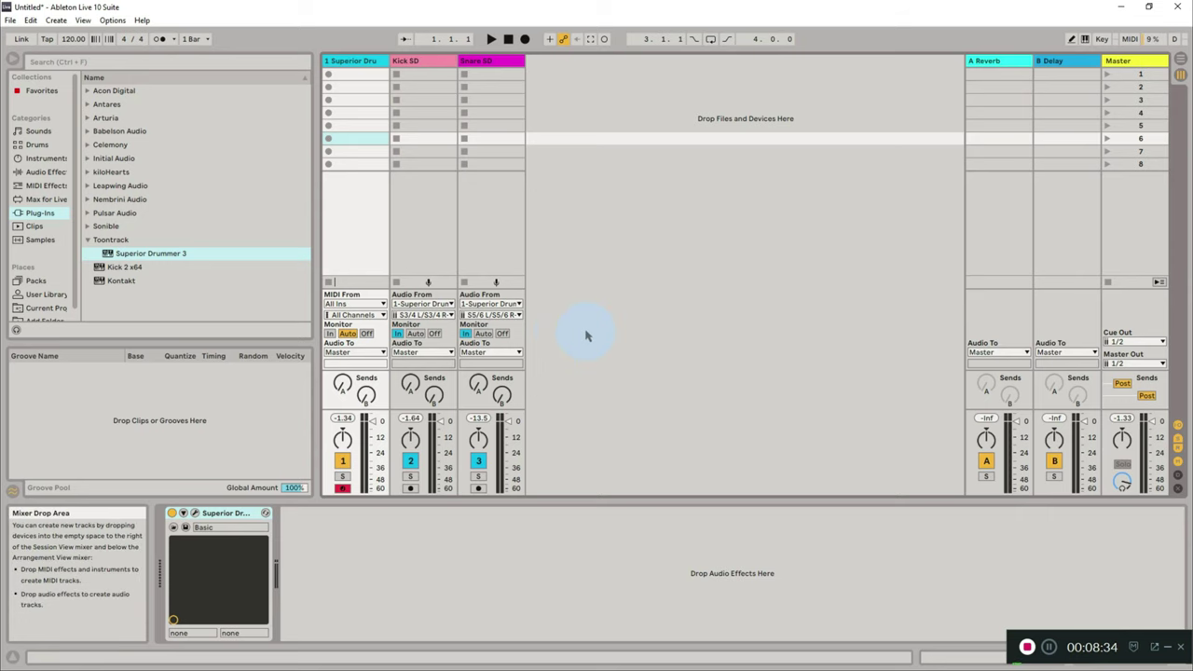
- Add an audio track after Snare SD, named Hi-Hat SD and colored red
{"action": "key", "text": "ctrl+t"}
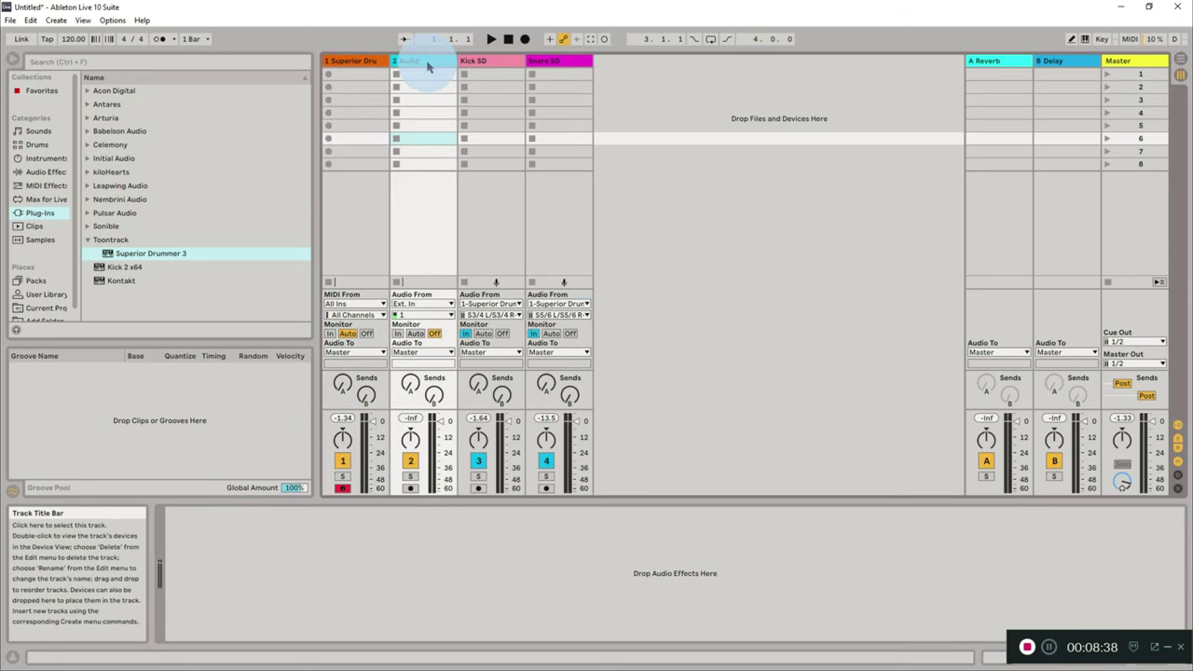
{"action": "left_click_drag", "start_coordinate": [426, 66], "coordinate": [597, 81]}
{"action": "right_click", "coordinate": [567, 67]}
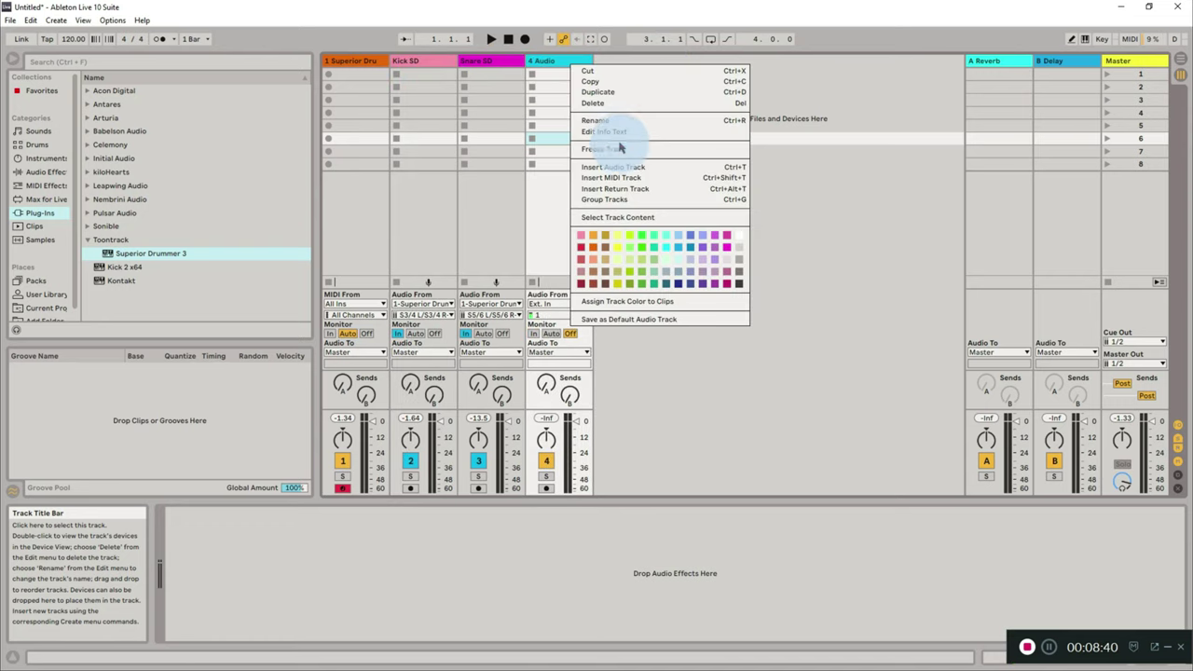
{"action": "left_click", "coordinate": [614, 127]}
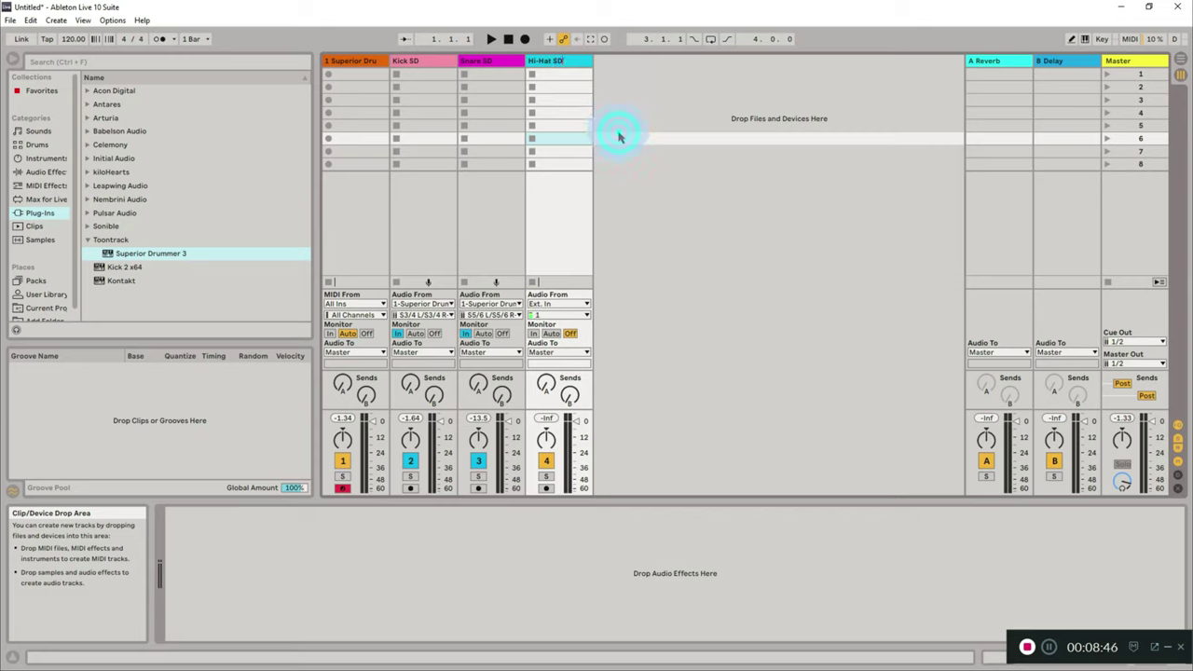
- Set the Hi-Hat SD track's audio input to 1-Superior Drummer 3, channel S7/8, with monitoring set to In
{"action": "left_click", "coordinate": [557, 304]}
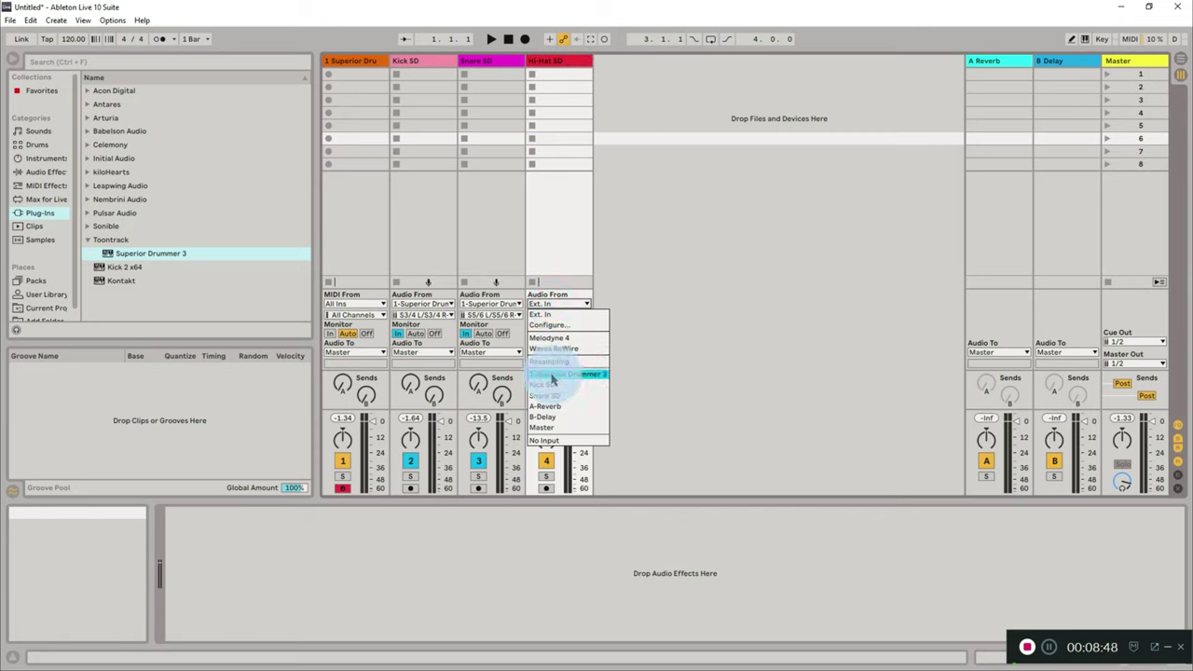
{"action": "left_click", "coordinate": [552, 376]}
{"action": "left_click", "coordinate": [557, 316]}
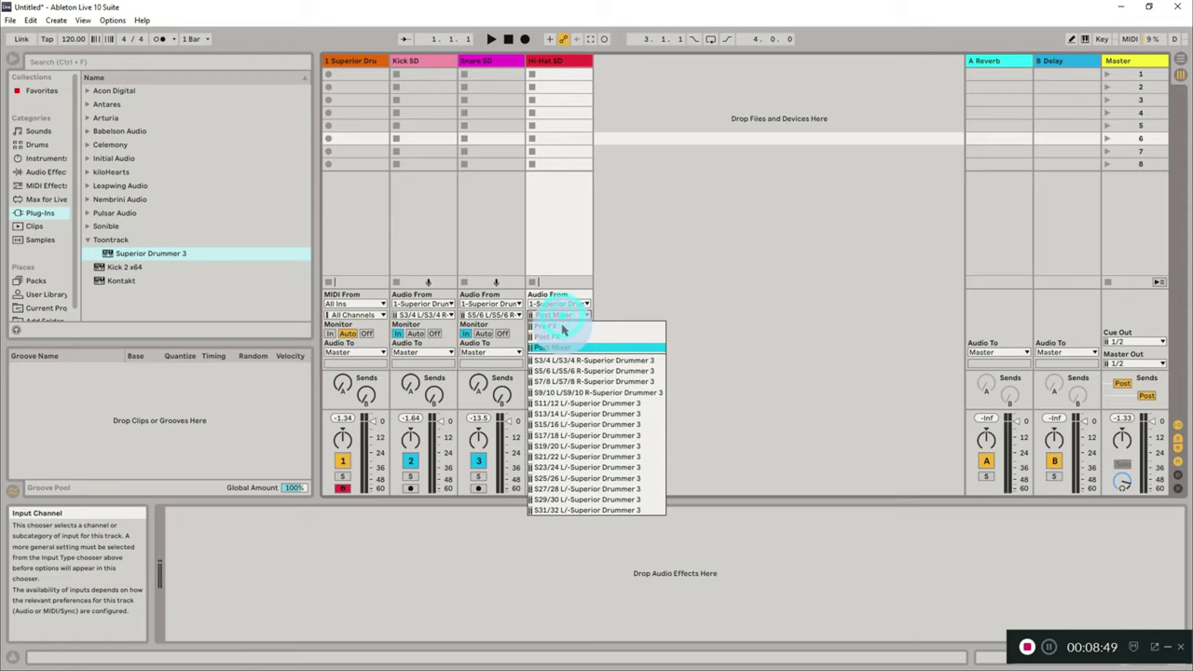
{"action": "left_click", "coordinate": [572, 382]}
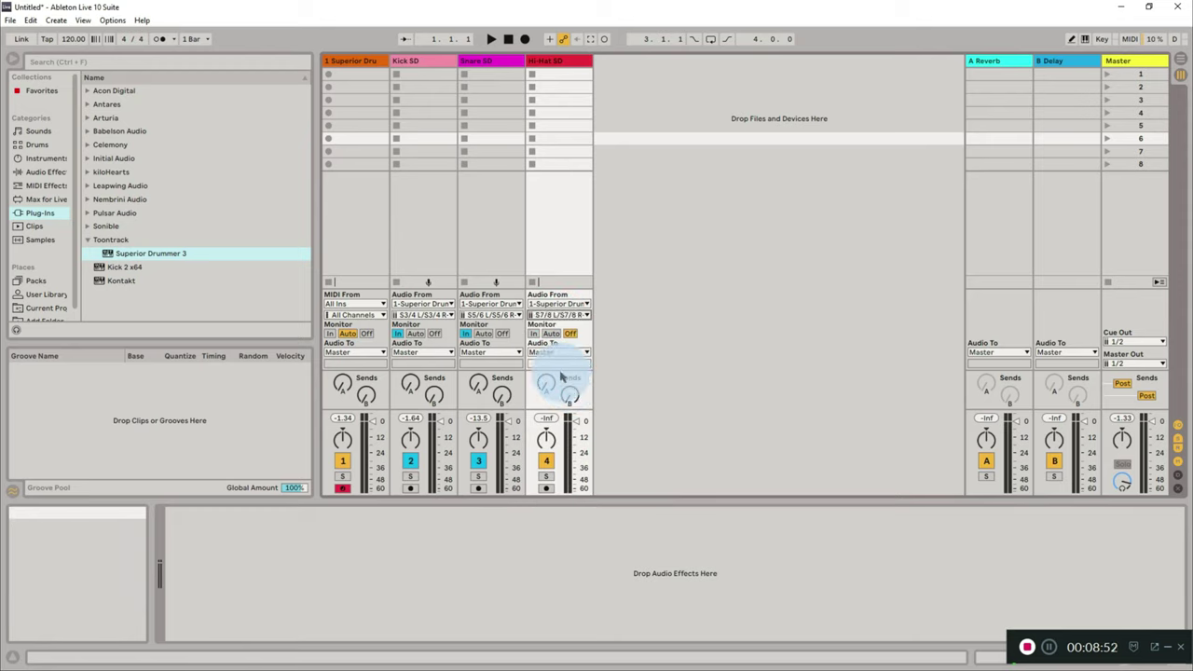
{"action": "left_click", "coordinate": [535, 333]}
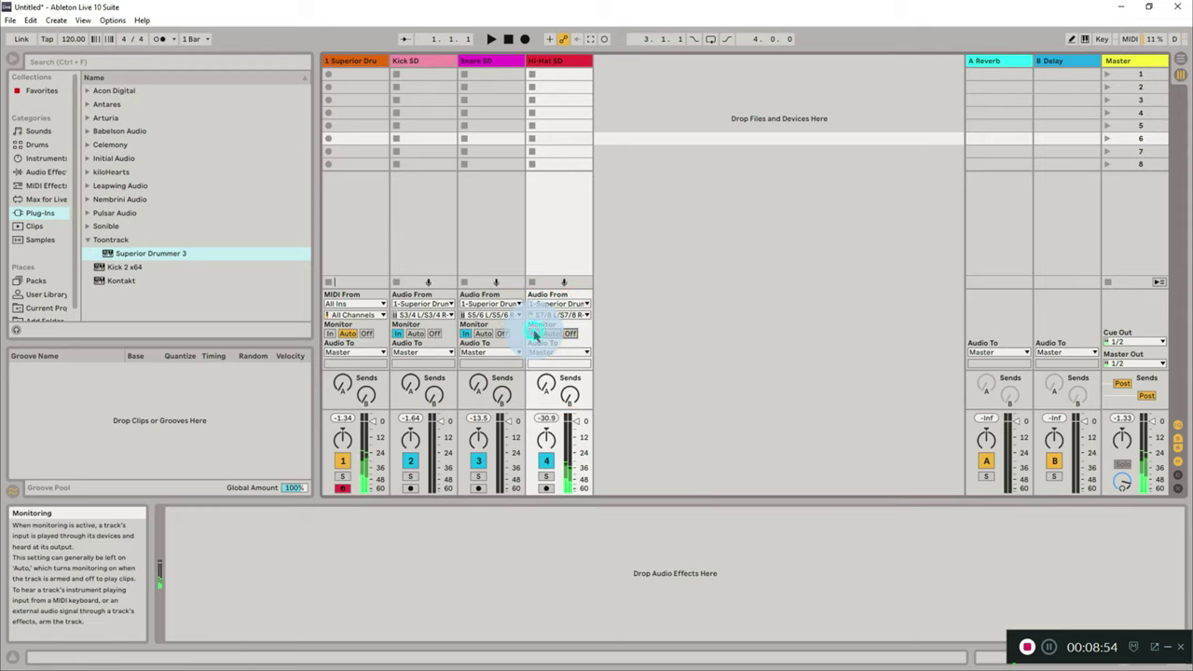
{"action": "left_click", "coordinate": [572, 449]}
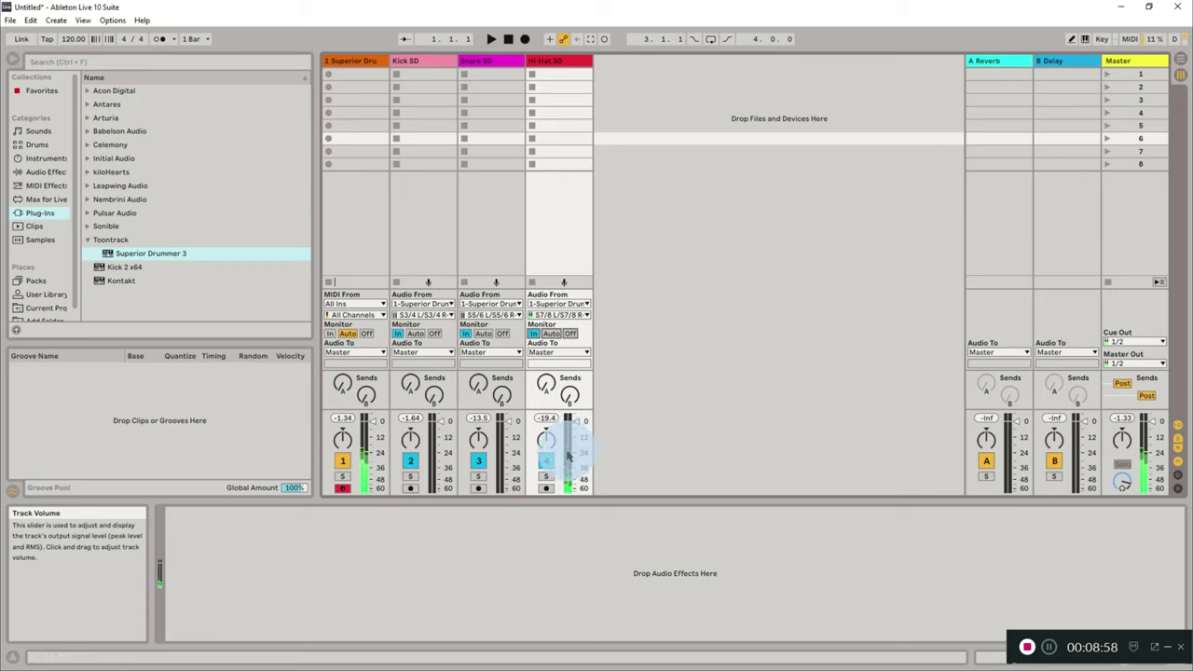
{"action": "left_click_drag", "start_coordinate": [568, 455], "coordinate": [573, 424]}
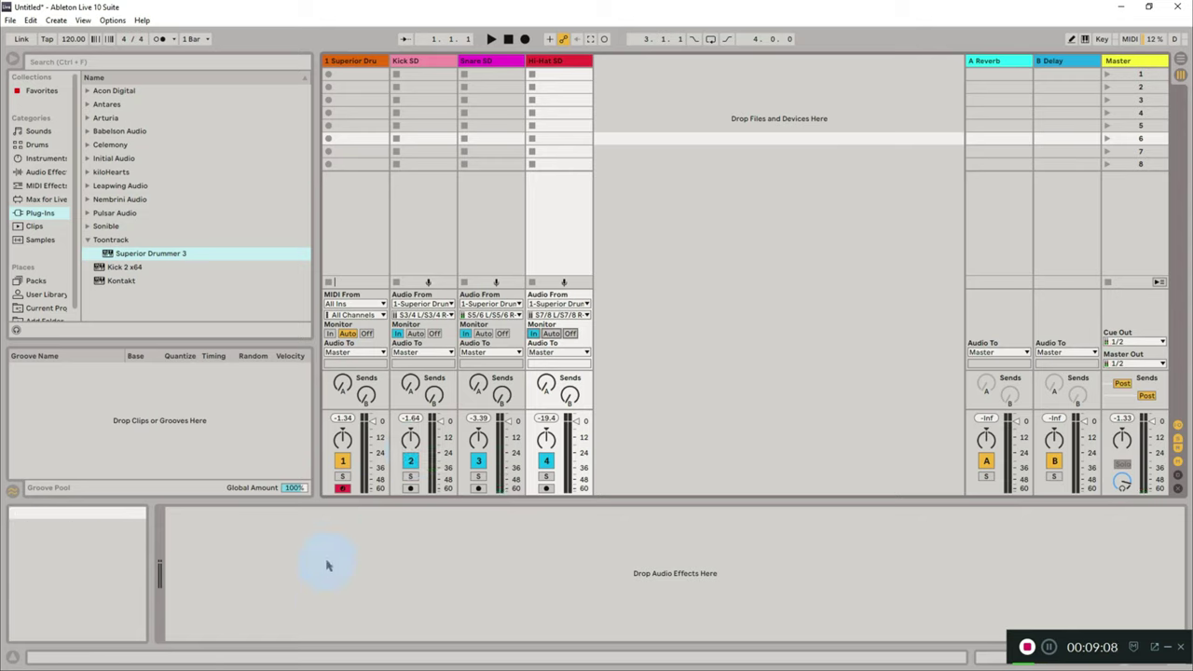
- Reopen Superior Drummer 3, review the output assignments across its mixer channels, and close its window
{"action": "left_click", "coordinate": [359, 61]}
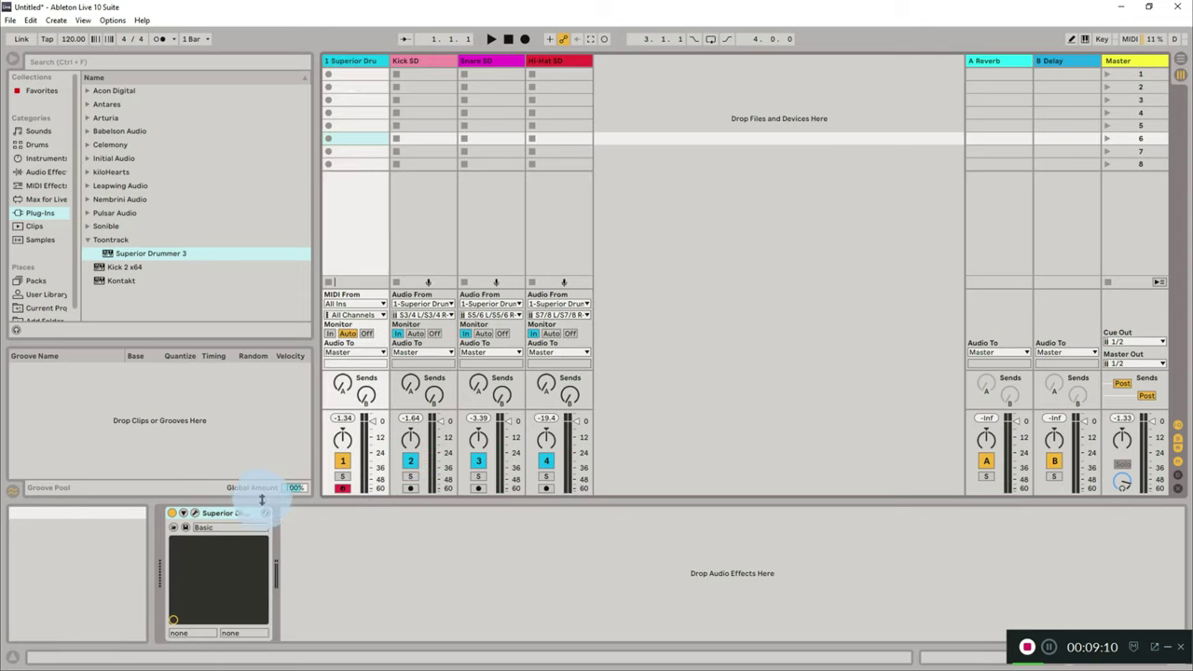
{"action": "left_click", "coordinate": [196, 519]}
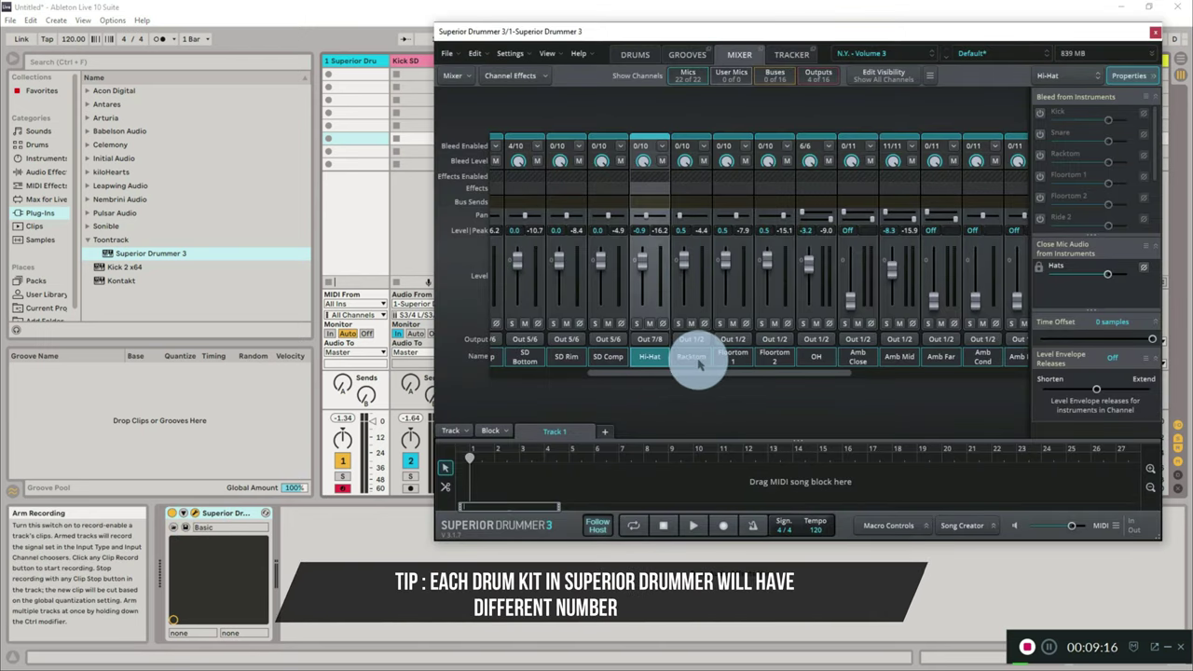
{"action": "scroll", "coordinate": [736, 372], "scroll_direction": "right", "scroll_amount": 2}
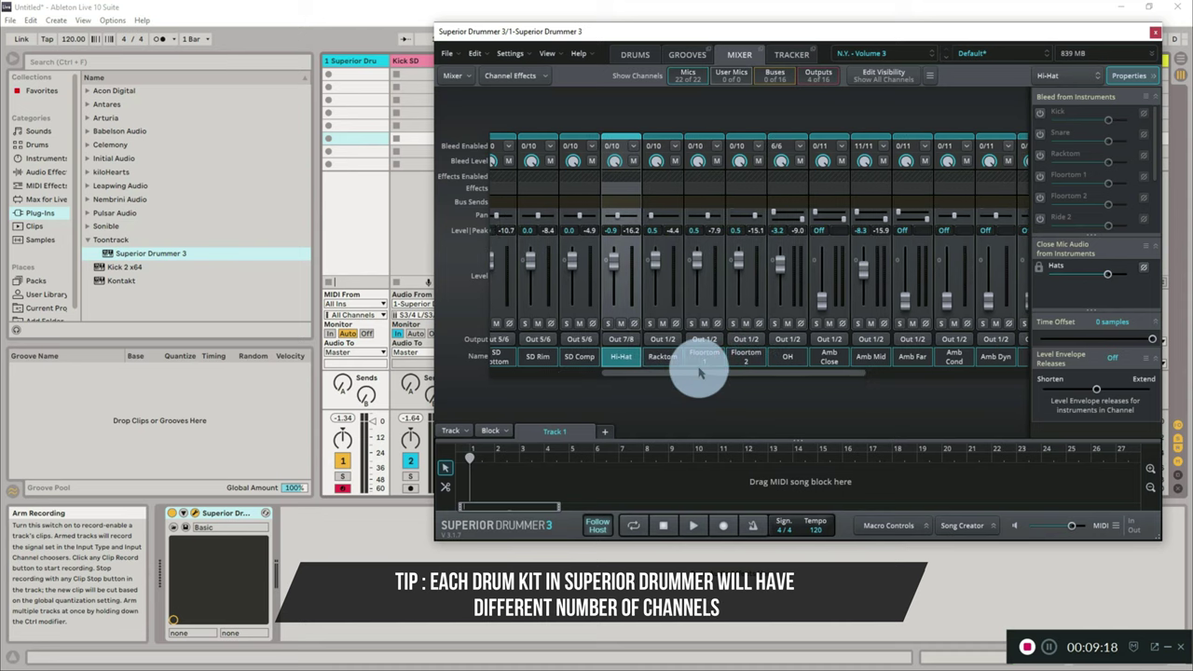
{"action": "left_click_drag", "start_coordinate": [753, 370], "coordinate": [773, 372]}
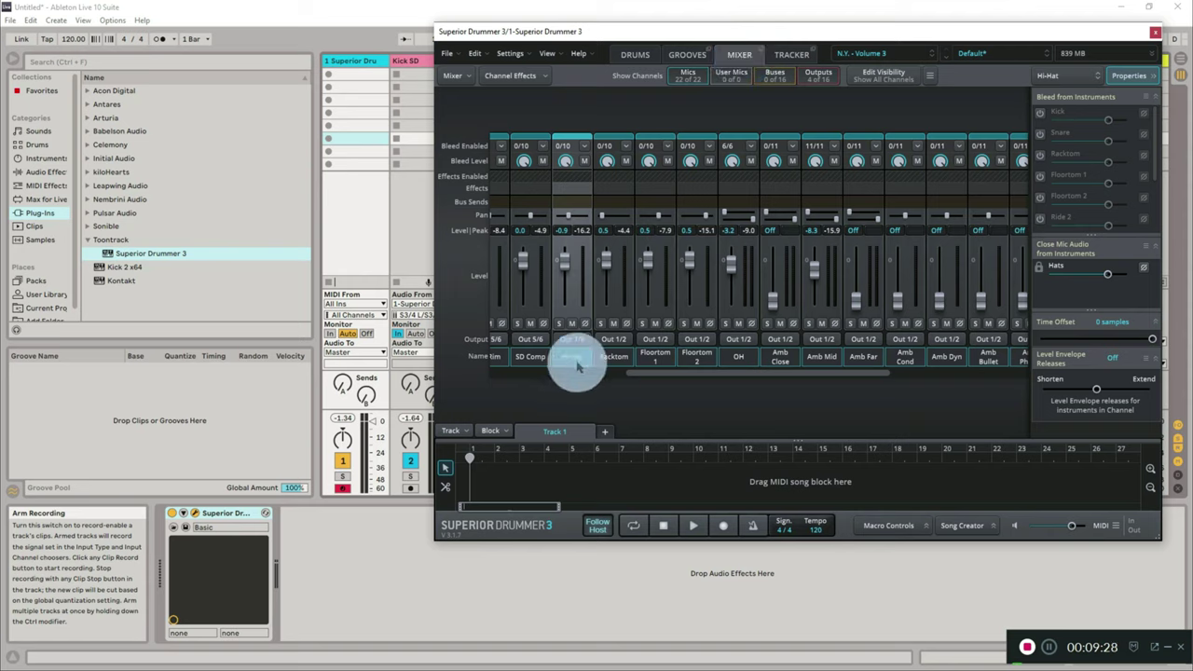
{"action": "left_click_drag", "start_coordinate": [665, 373], "coordinate": [503, 347]}
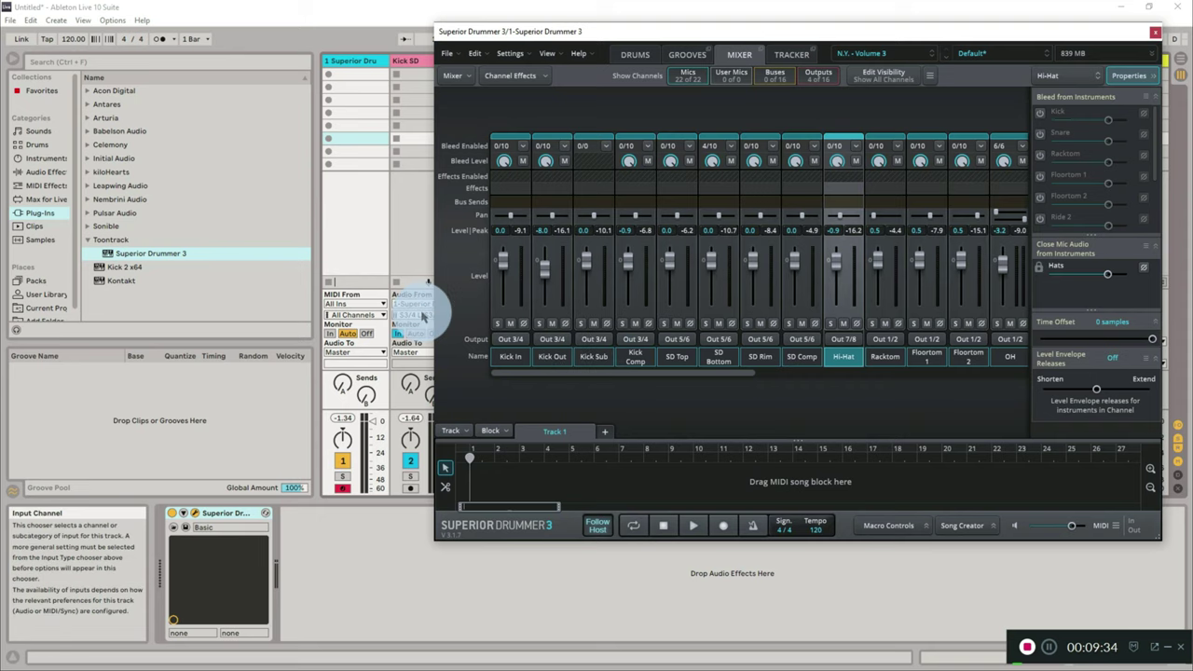
{"action": "left_click_drag", "start_coordinate": [499, 33], "coordinate": [575, 26]}
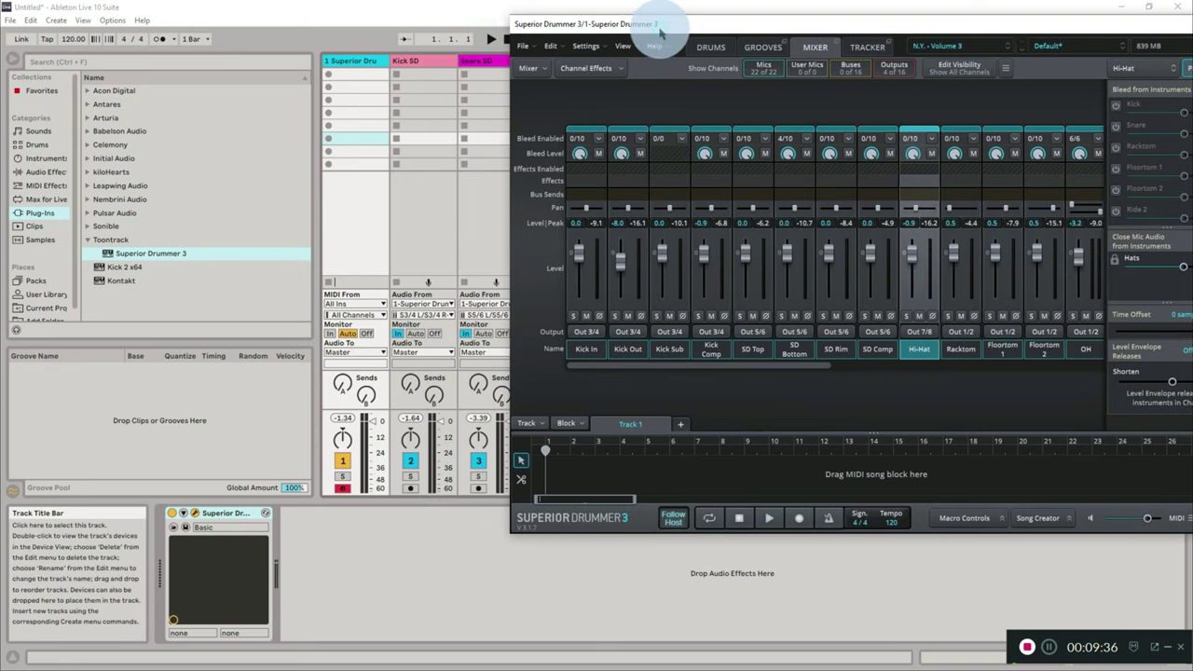
{"action": "left_click_drag", "start_coordinate": [660, 33], "coordinate": [510, 92]}
{"action": "left_click", "coordinate": [1082, 85]}
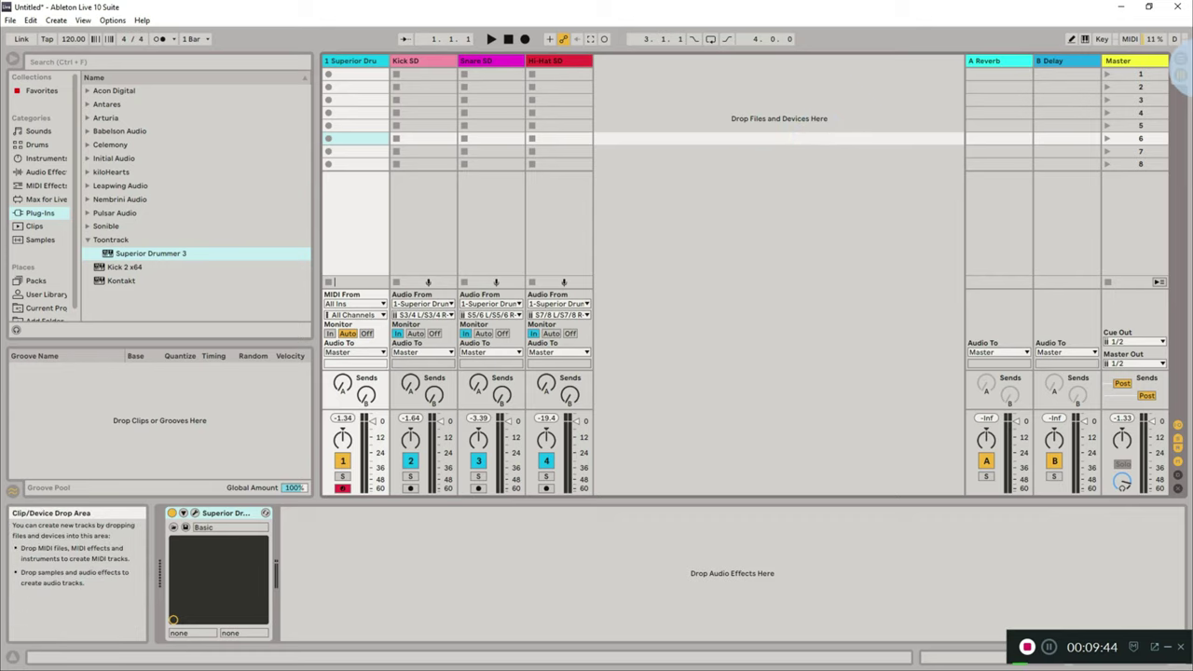
- In Arrangement View, arm Kick SD, Snare SD and Hi-Hat SD, record the drum performance on all armed tracks, and stop
{"action": "left_click", "coordinate": [1183, 63]}
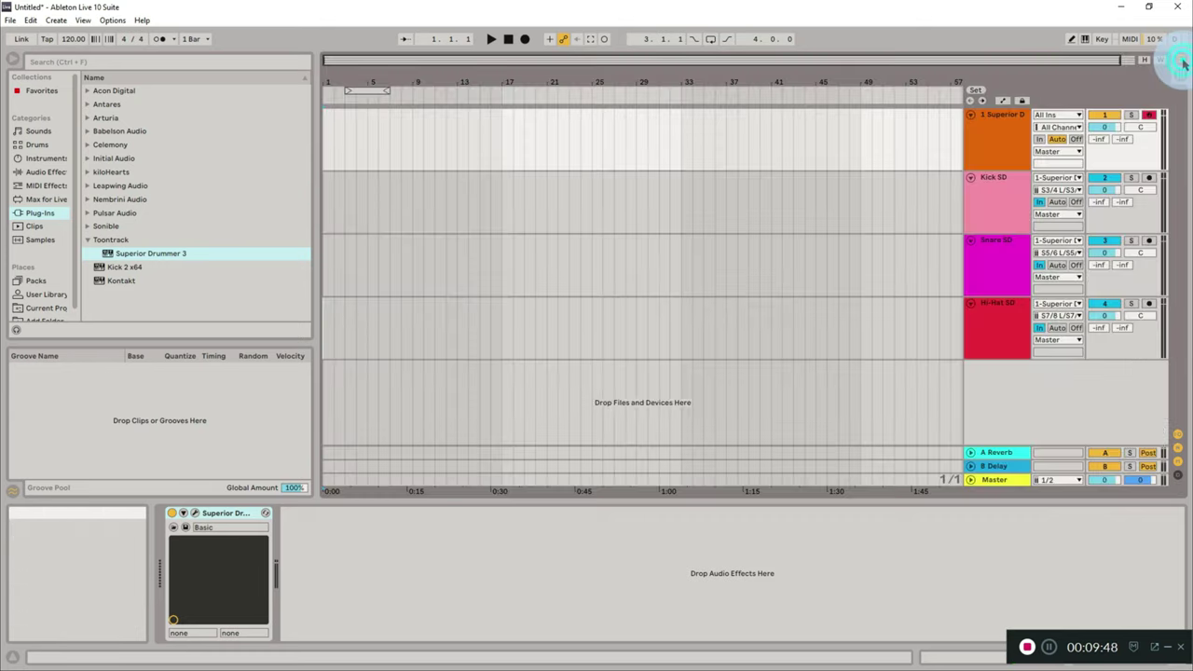
{"action": "left_click", "coordinate": [1149, 177]}
{"action": "left_click", "coordinate": [1149, 241]}
{"action": "left_click", "coordinate": [1150, 303]}
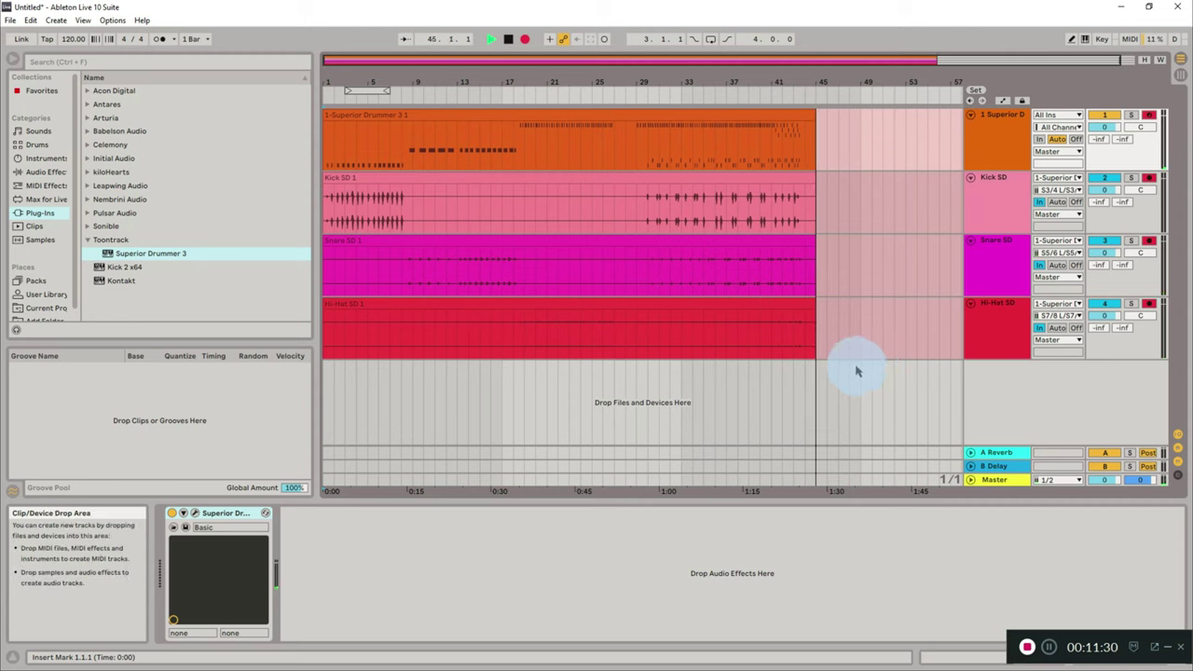
{"action": "key", "text": "space"}
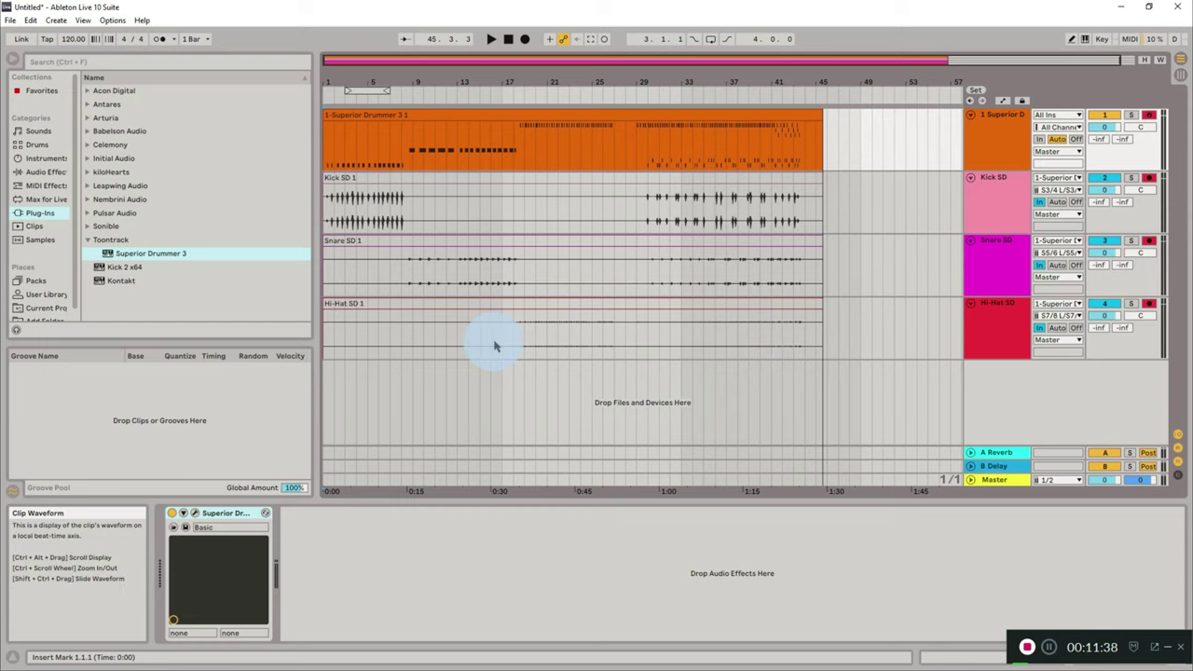
- Examine the recorded audio clips on the Kick SD, Snare SD and Hi-Hat SD tracks
{"action": "left_click", "coordinate": [575, 212]}
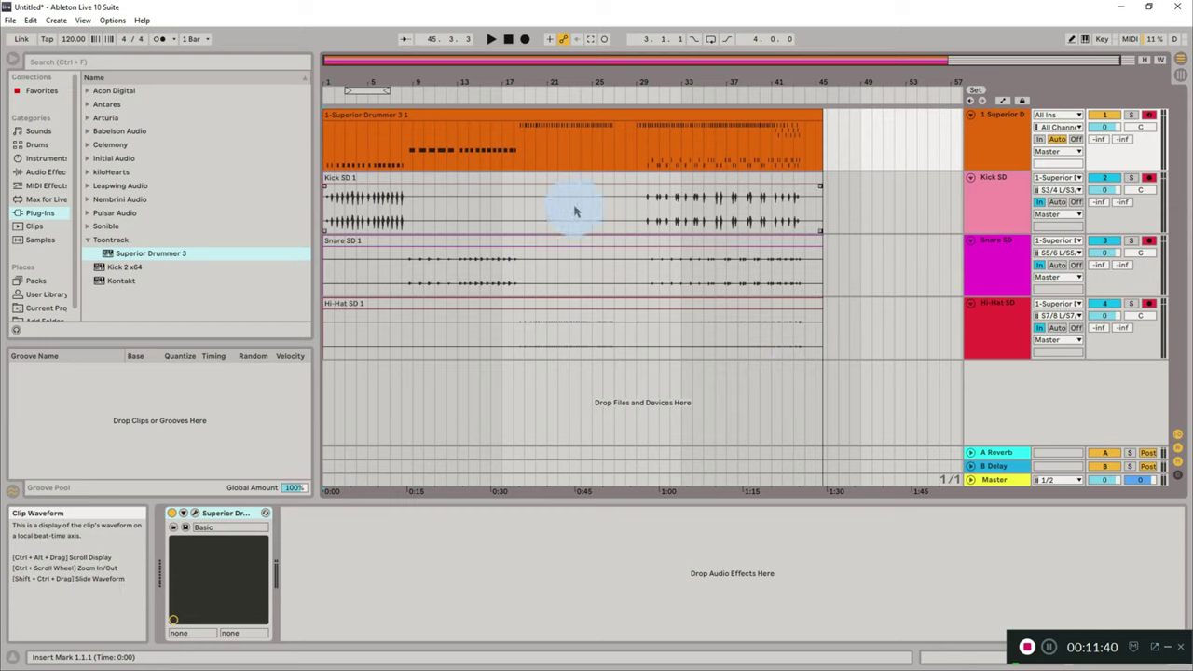
{"action": "left_click", "coordinate": [525, 231]}
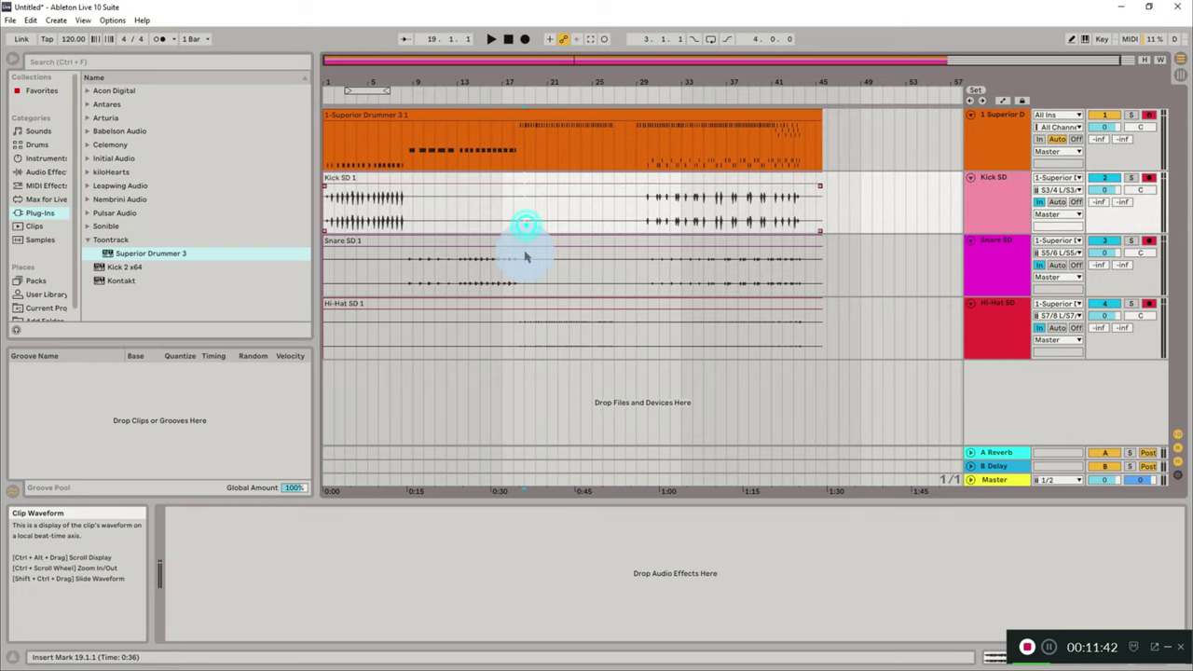
{"action": "left_click", "coordinate": [525, 275]}
{"action": "left_click", "coordinate": [518, 328]}
{"action": "left_click", "coordinate": [532, 259]}
{"action": "left_click", "coordinate": [533, 209]}
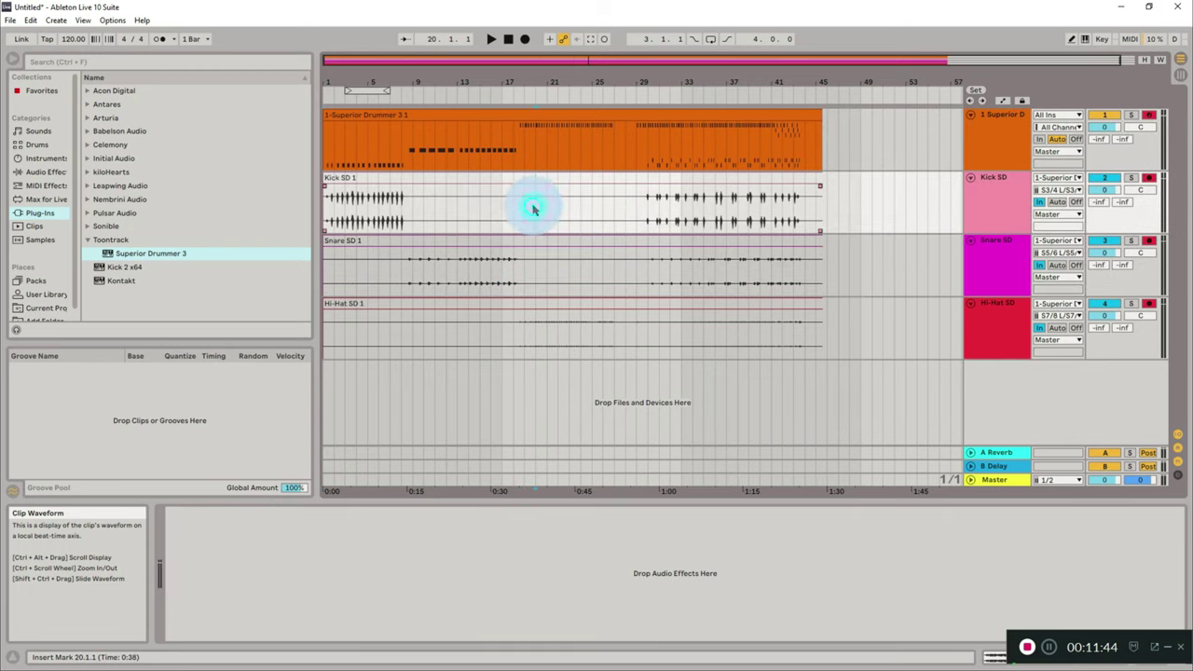
- Deactivate the Superior Drummer 3 device on the MIDI track
{"action": "left_click", "coordinate": [579, 141]}
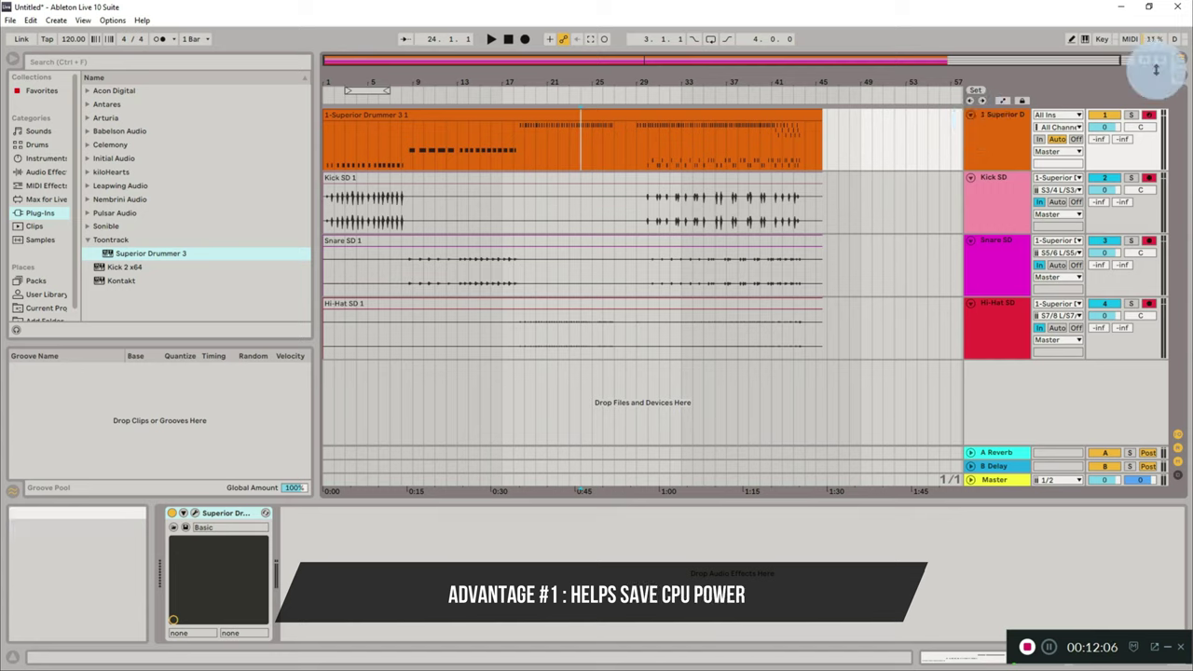
{"action": "right_click", "coordinate": [1004, 117]}
{"action": "left_click", "coordinate": [519, 586]}
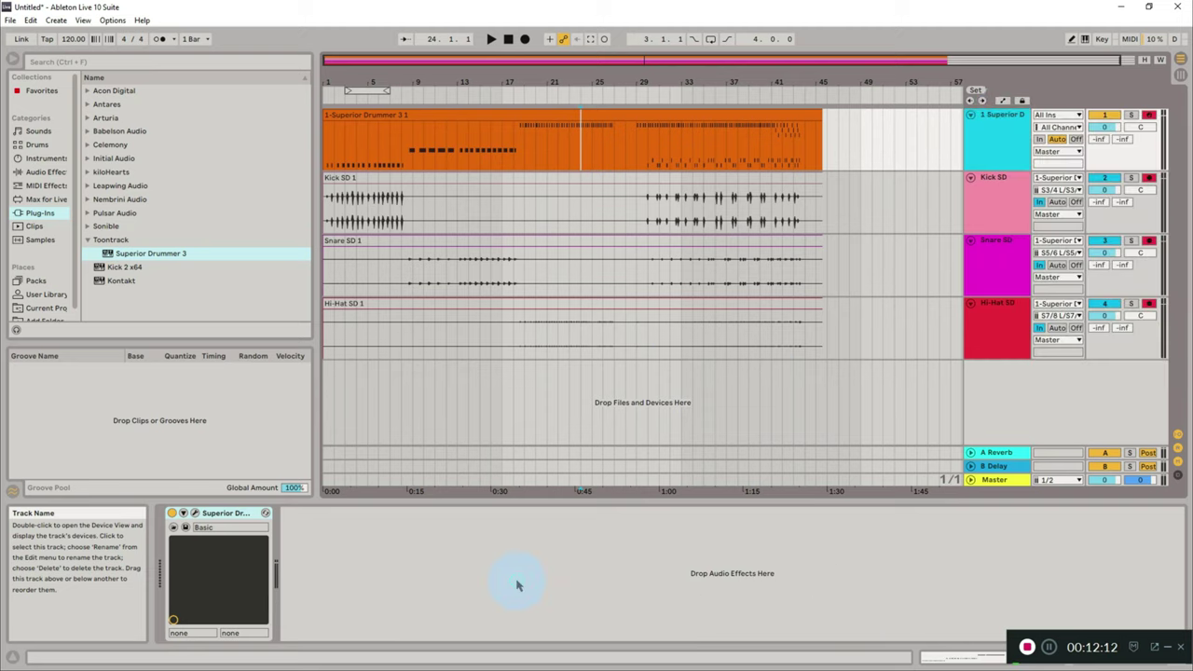
{"action": "left_click", "coordinate": [172, 513]}
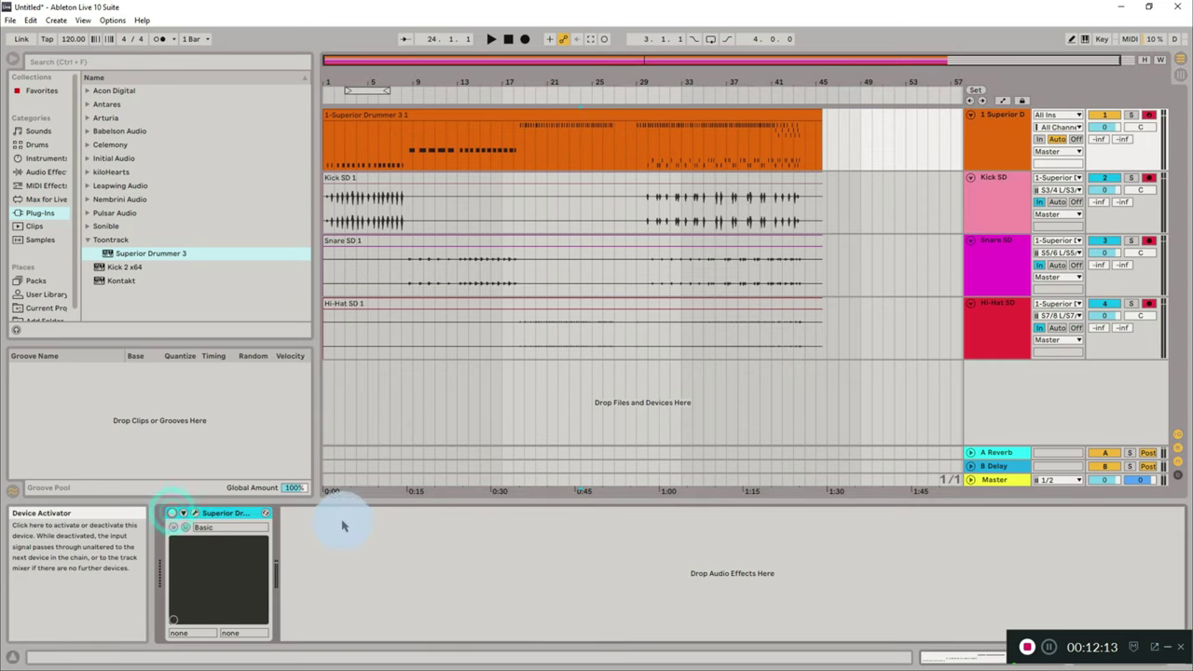
- Play the arrangement from bar 24, stop it, and restart playback from bar 29 with Superior Drummer 3 deactivated
{"action": "left_click", "coordinate": [213, 530]}
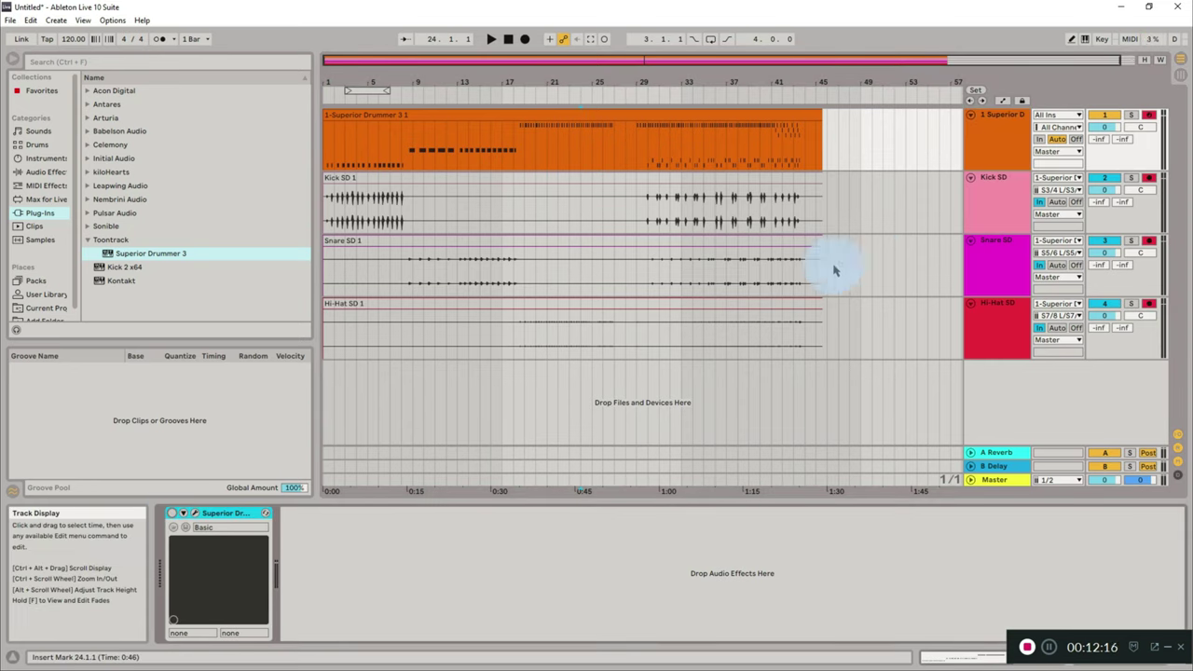
{"action": "left_click", "coordinate": [764, 244]}
{"action": "key", "text": "space"}
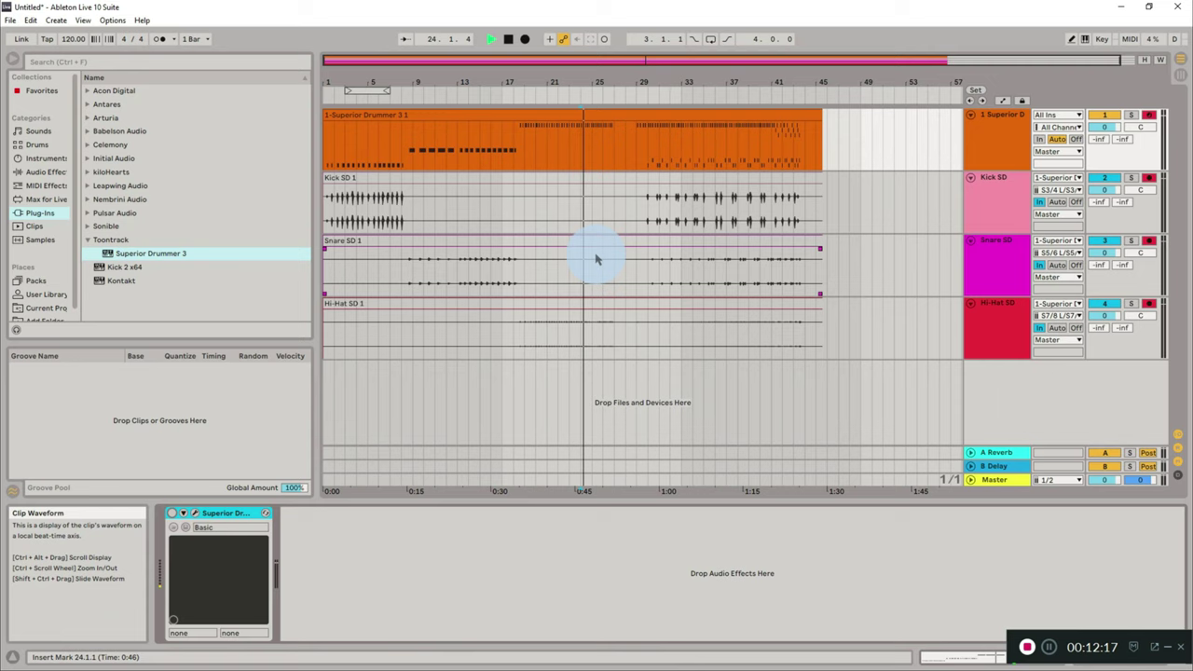
{"action": "left_click", "coordinate": [633, 176]}
{"action": "left_click", "coordinate": [640, 114]}
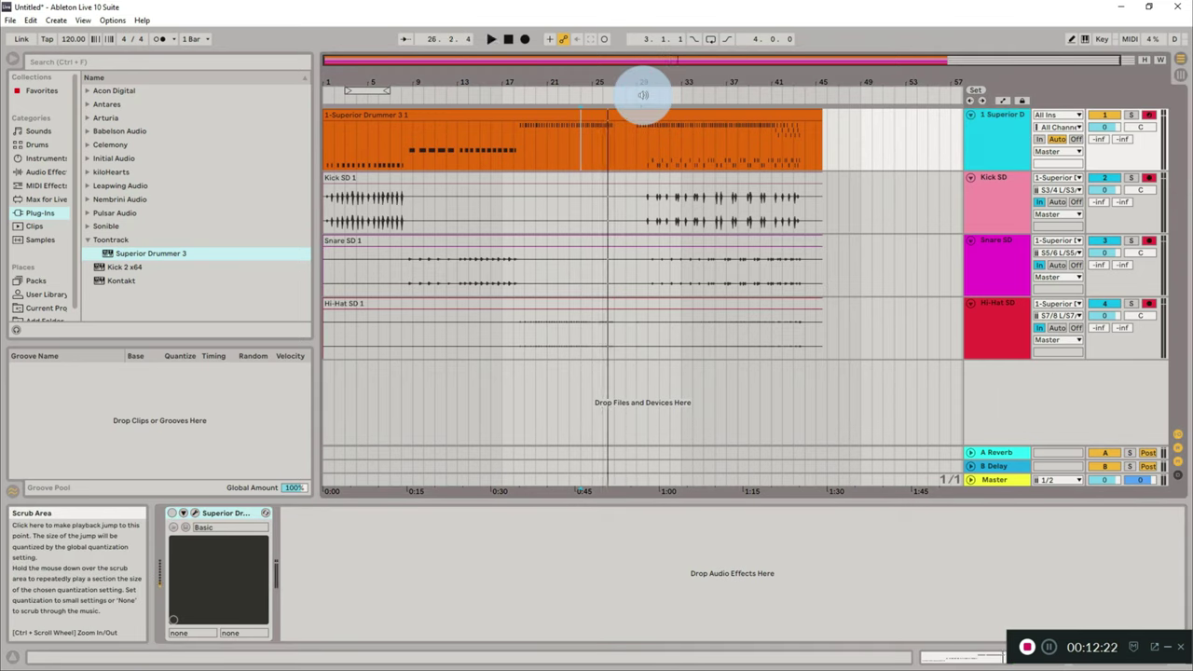
{"action": "key", "text": "space"}
{"action": "left_click", "coordinate": [642, 94]}
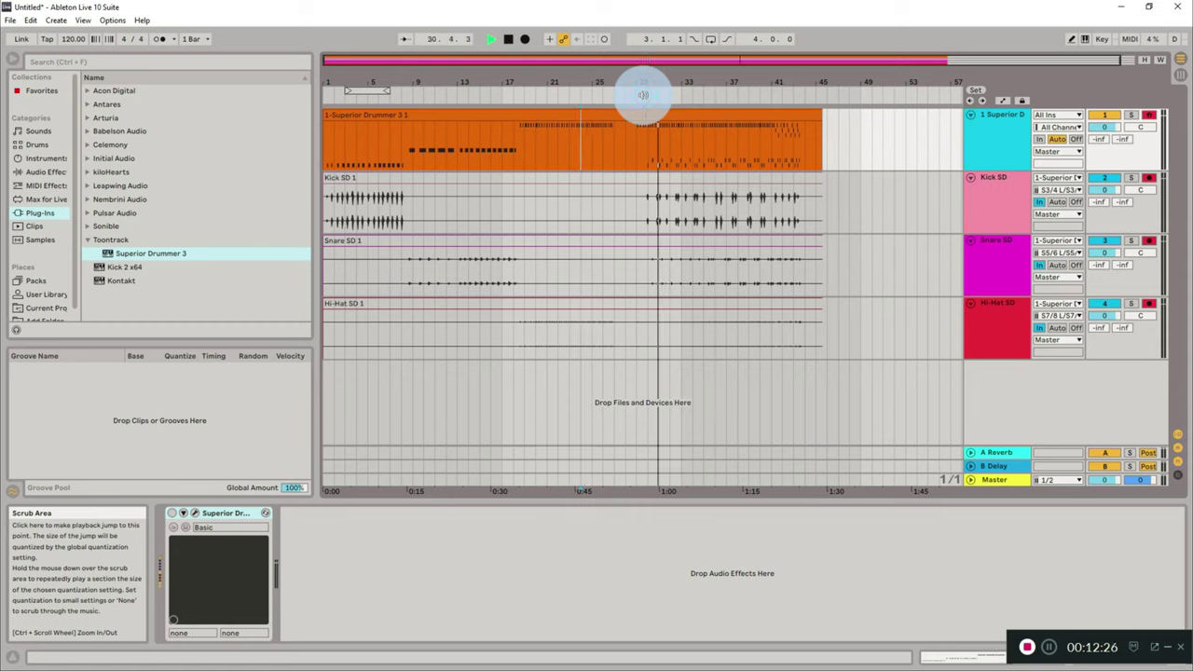
- Set input monitoring to Auto on the Kick SD, Snare SD and Hi-Hat SD tracks
{"action": "left_click", "coordinate": [1058, 203]}
{"action": "left_click", "coordinate": [1057, 266]}
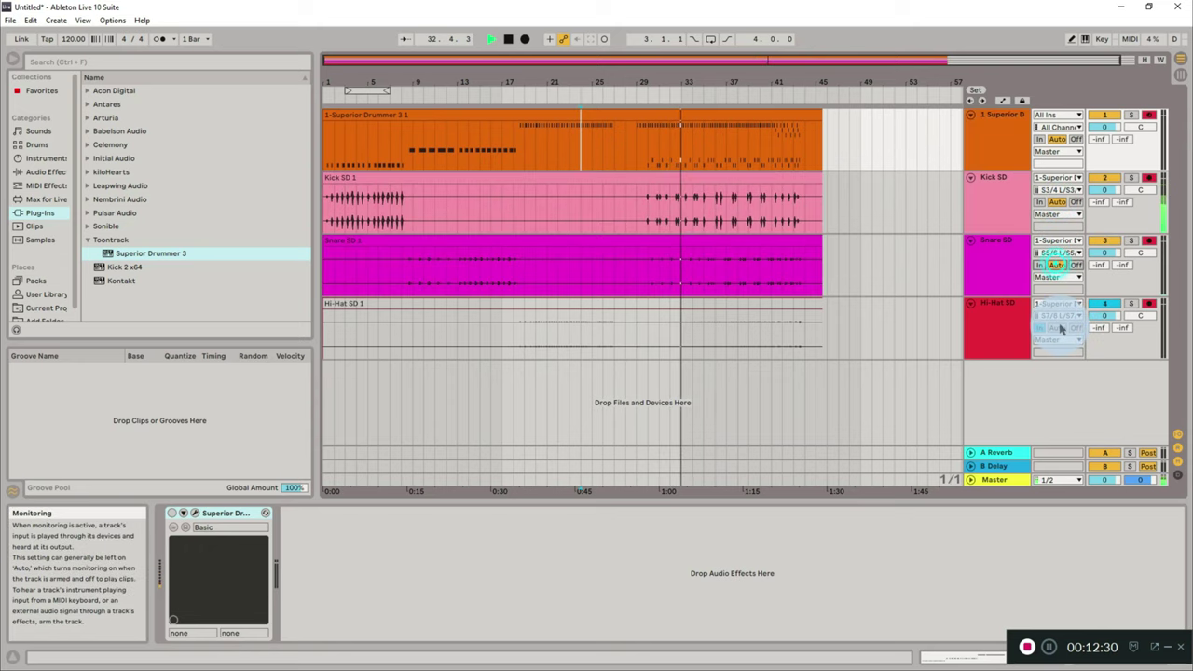
{"action": "left_click", "coordinate": [1057, 328]}
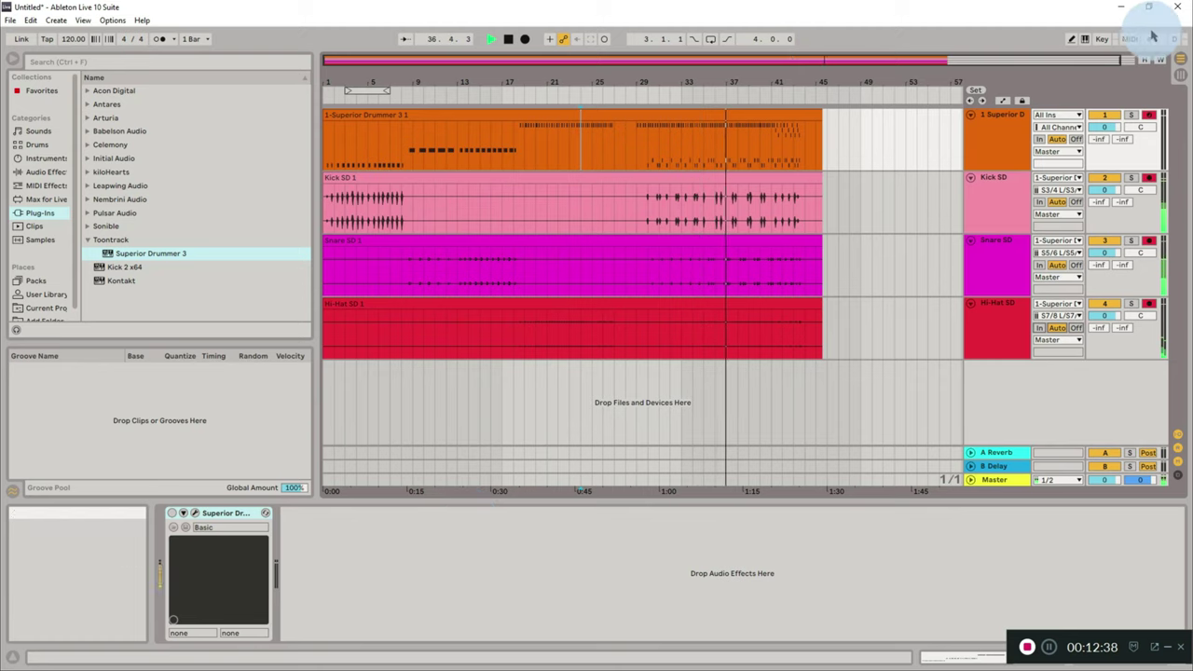
- Reactivate Superior Drummer 3 during playback to compare the CPU load, deactivate it again, and stop playback
{"action": "left_click", "coordinate": [176, 513]}
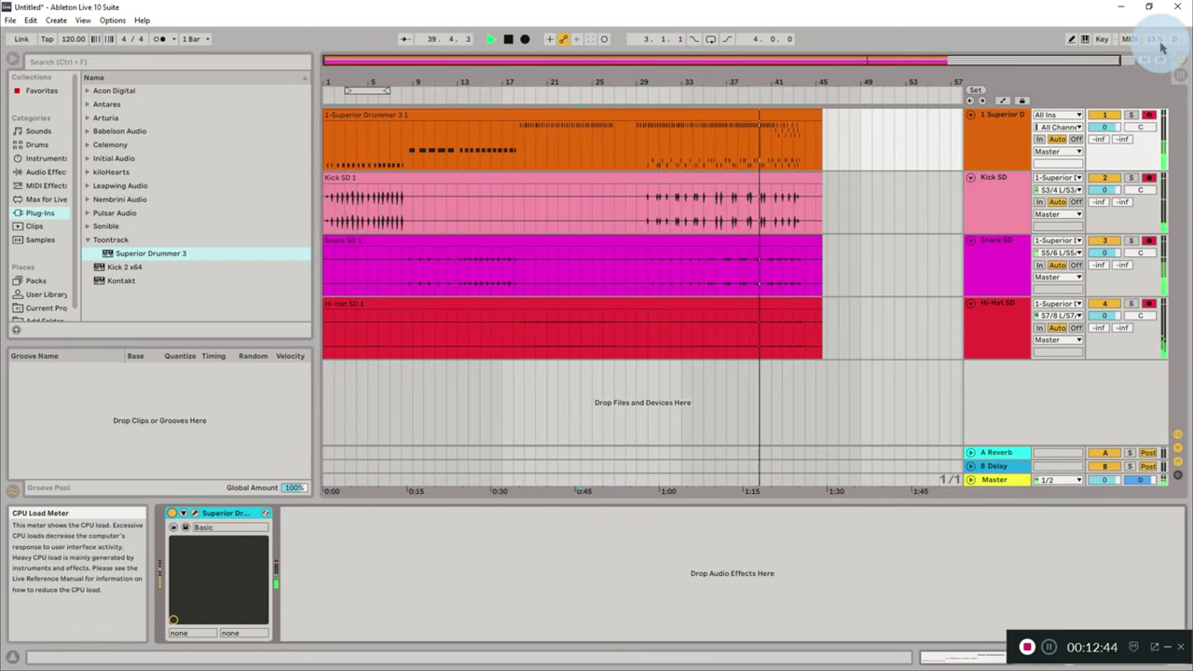
{"action": "left_click", "coordinate": [172, 514]}
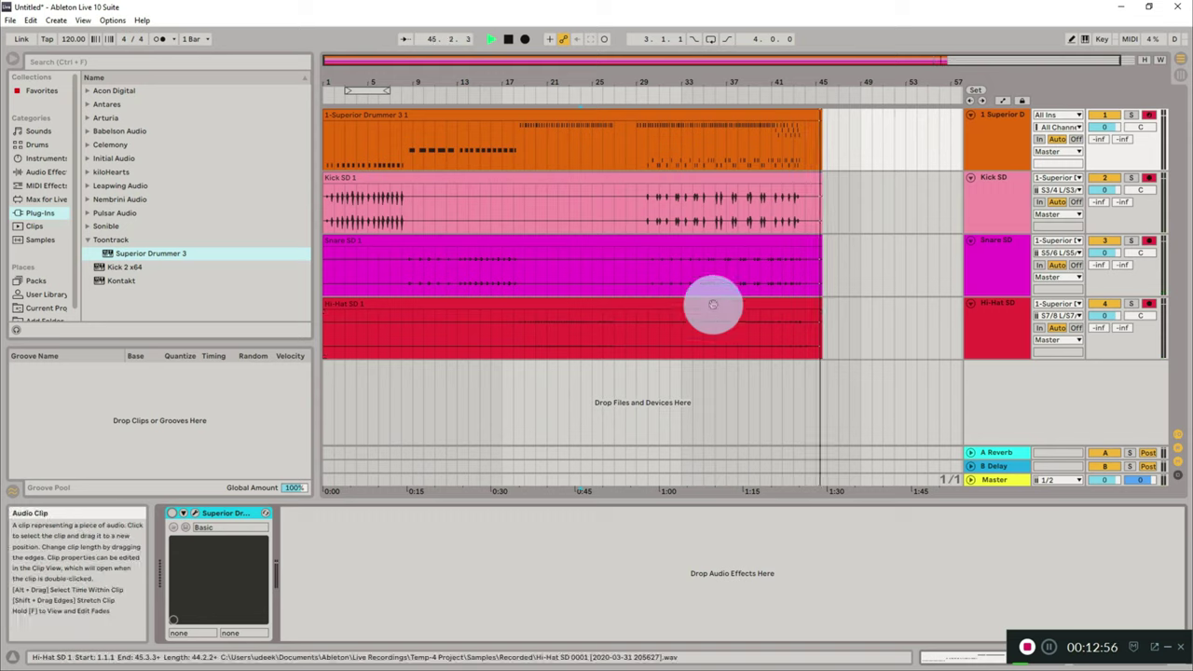
{"action": "key", "text": "space"}
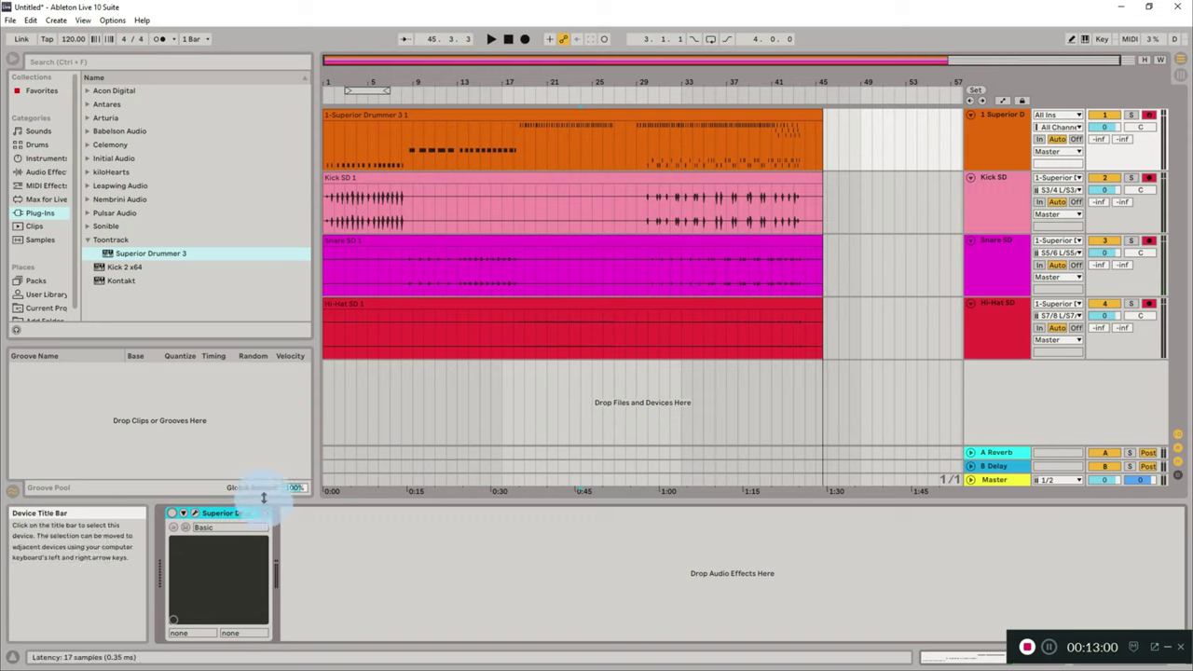
- Listen to the recorded kick, snare and hi-hat tracks from bar 29, and replay the section from the same bar
{"action": "left_click", "coordinate": [627, 89]}
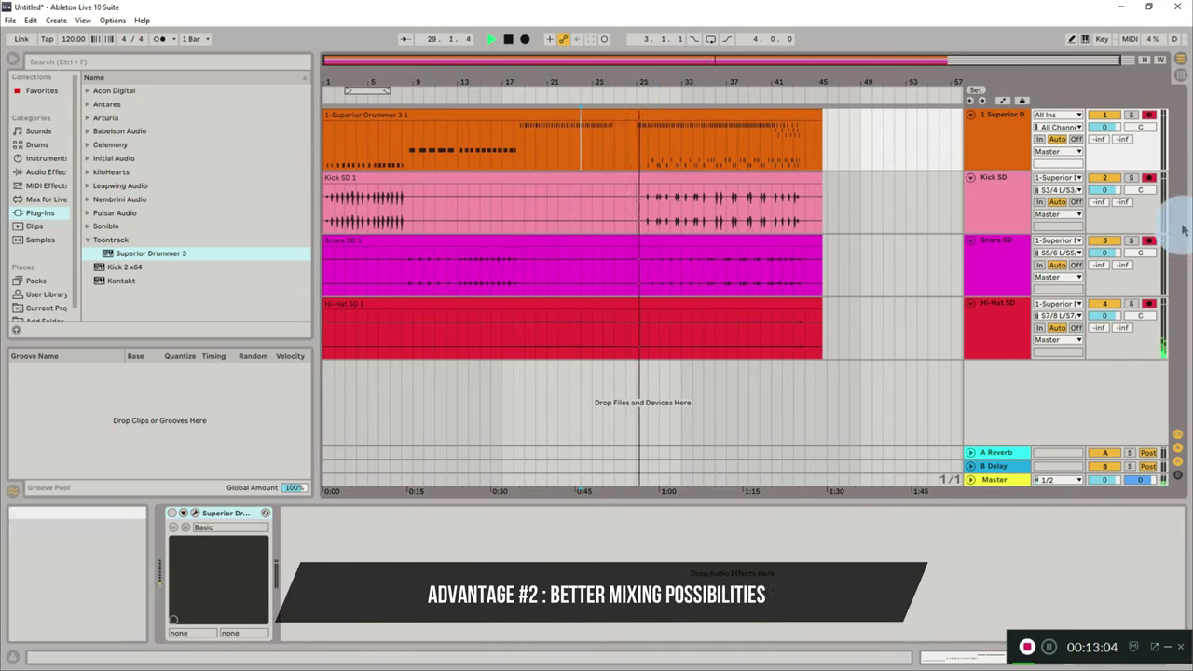
{"action": "left_click", "coordinate": [1108, 191]}
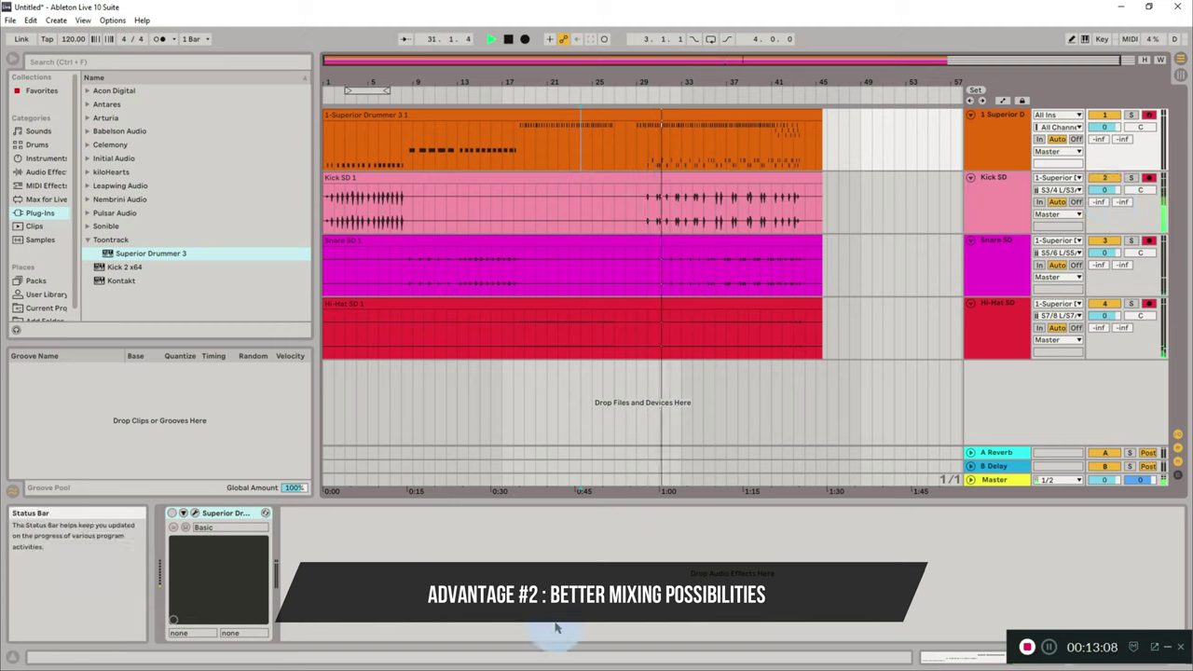
{"action": "left_click", "coordinate": [666, 413]}
{"action": "left_click", "coordinate": [794, 213]}
{"action": "left_click", "coordinate": [1010, 176]}
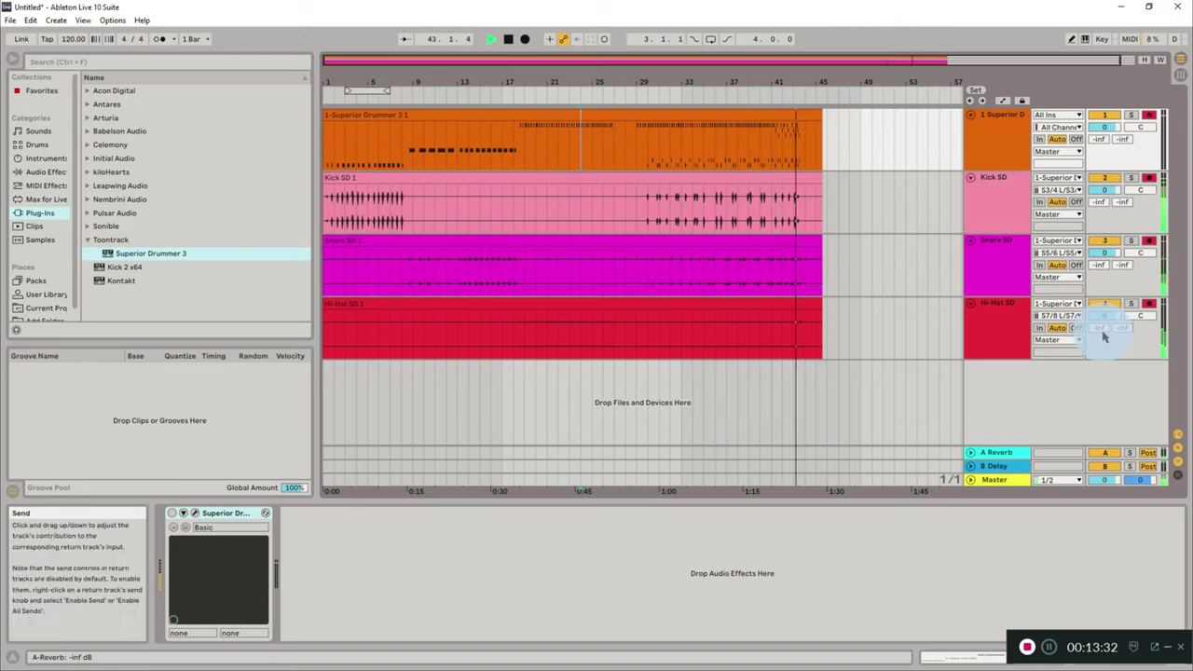
{"action": "left_click", "coordinate": [638, 87]}
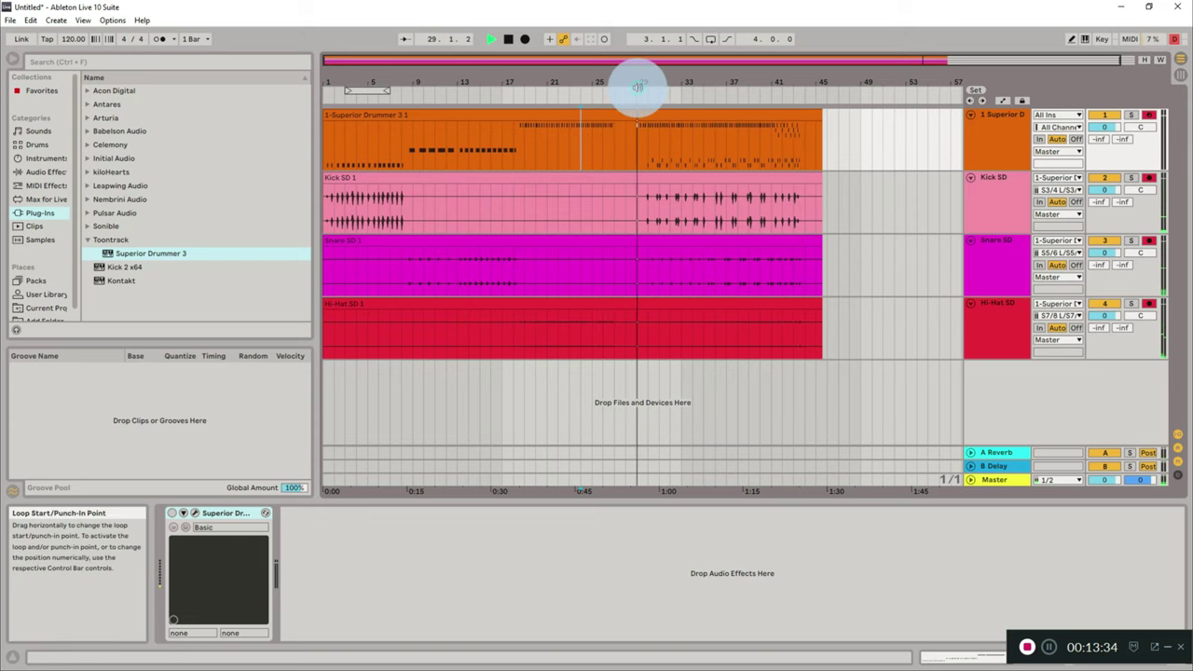
{"action": "left_click", "coordinate": [631, 77]}
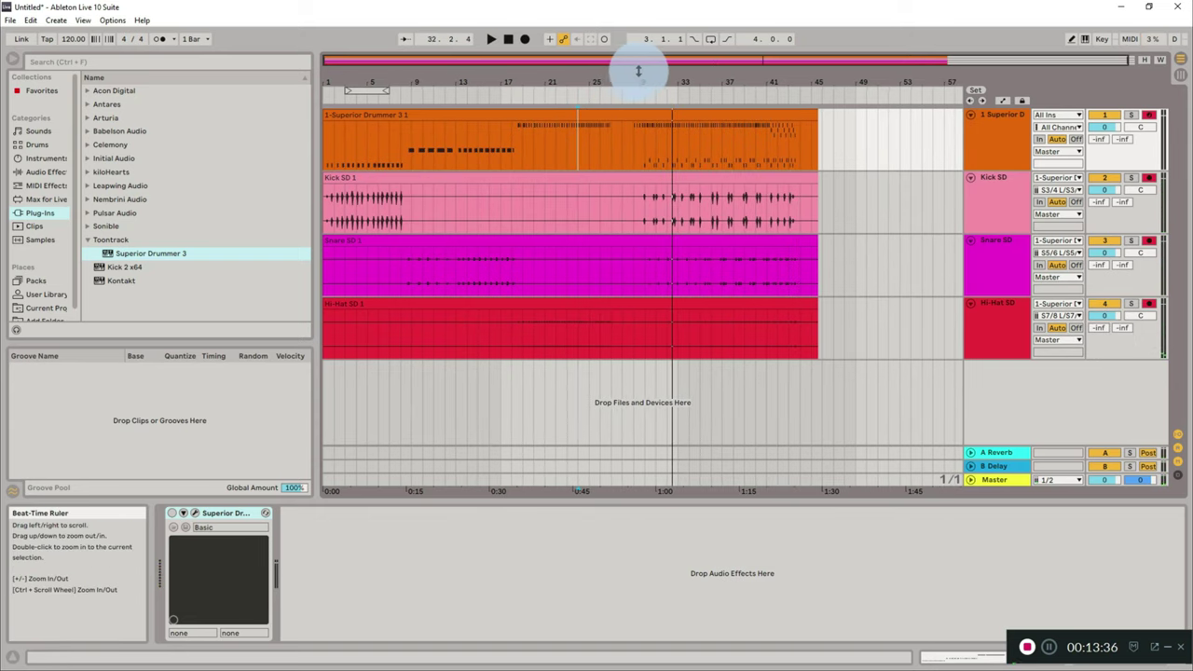
{"action": "left_click", "coordinate": [633, 96]}
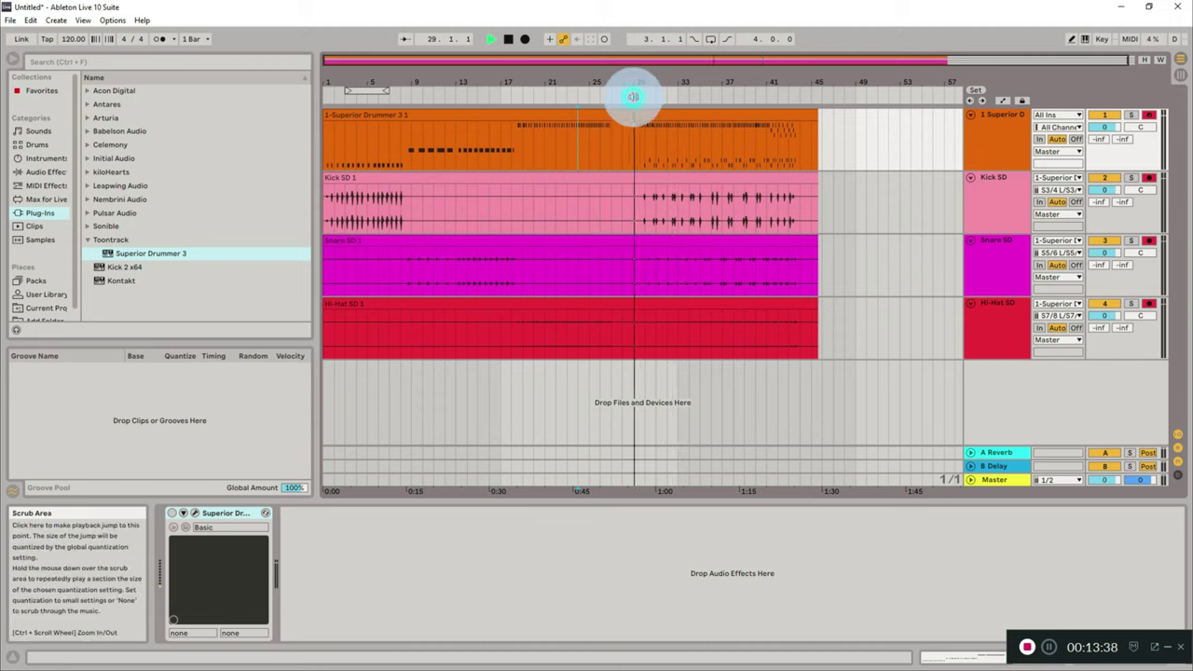
- Try the B Delay send on Hi-Hat SD at 0.0 dB during playback and return it to -inf
{"action": "left_click", "coordinate": [1134, 194]}
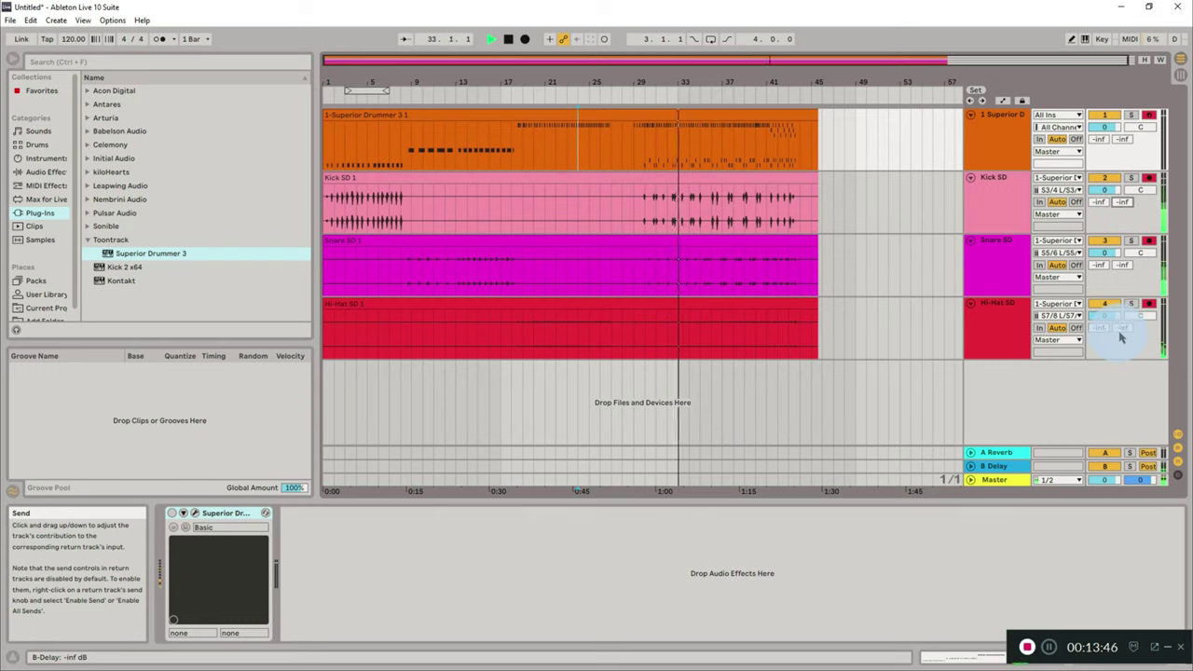
{"action": "left_click_drag", "start_coordinate": [1124, 334], "coordinate": [1123, 333]}
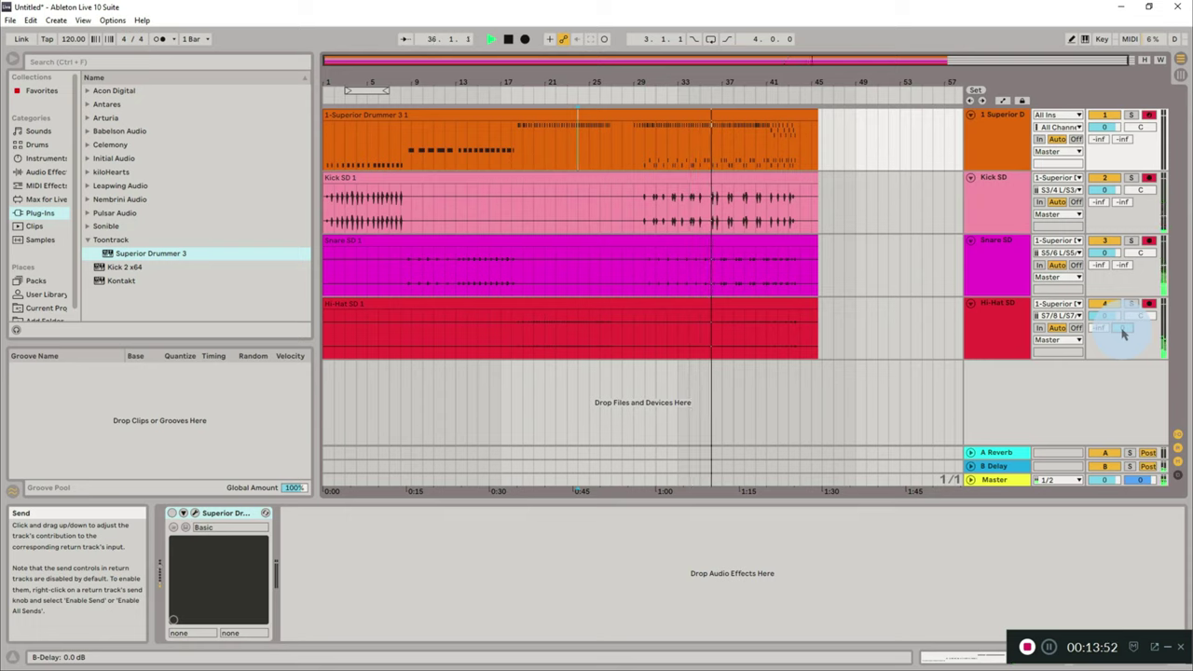
{"action": "left_click", "coordinate": [788, 349]}
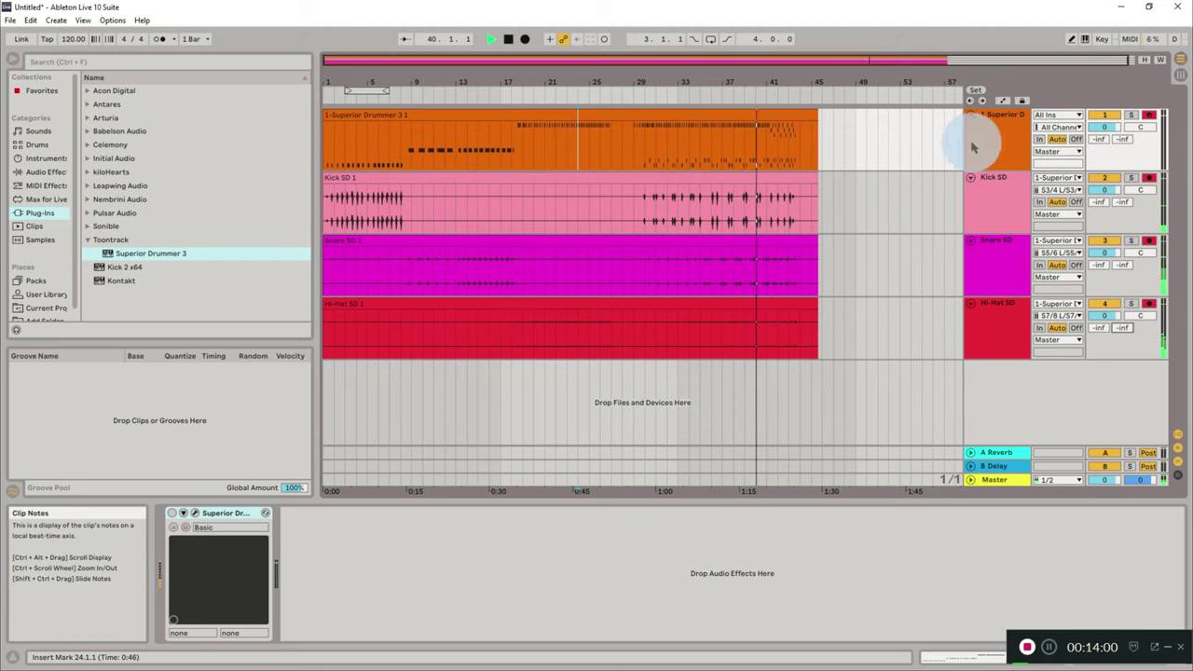
- Set the A Reverb send of the Superior Drummer MIDI track to -69.5 dB and stop playback
{"action": "left_click_drag", "start_coordinate": [1100, 139], "coordinate": [679, 351]}
{"action": "key", "text": "space"}
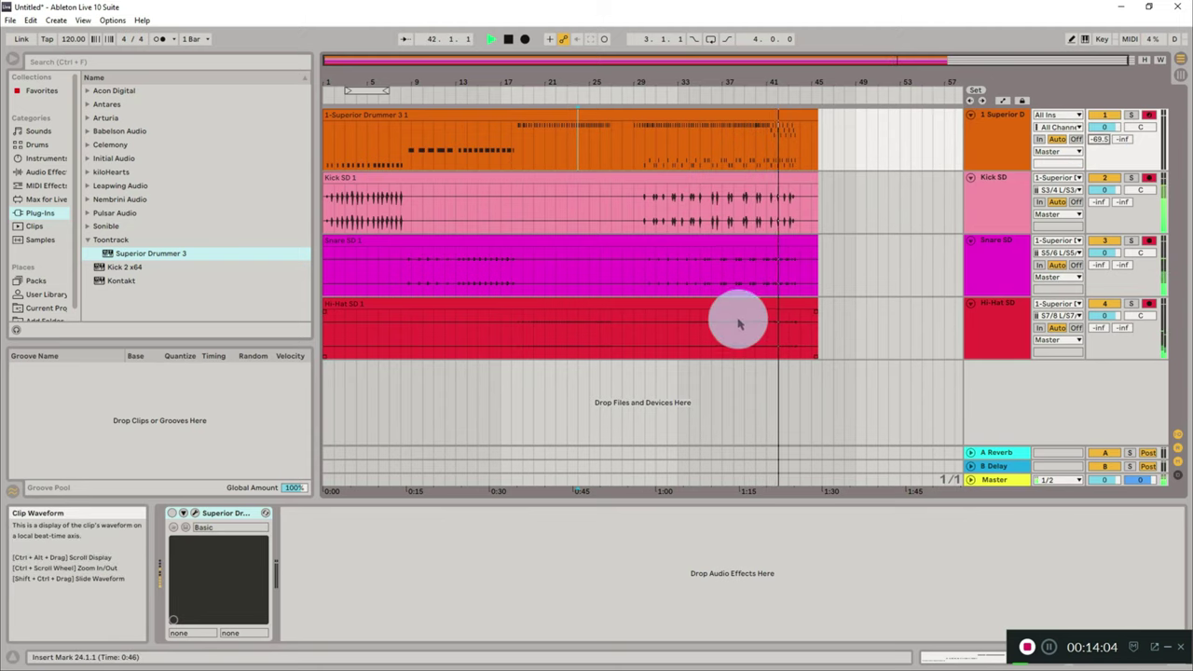
- Mute the Kick SD, Snare SD and Hi-Hat SD tracks and reactivate Superior Drummer 3 on the MIDI track
{"action": "left_click", "coordinate": [680, 215]}
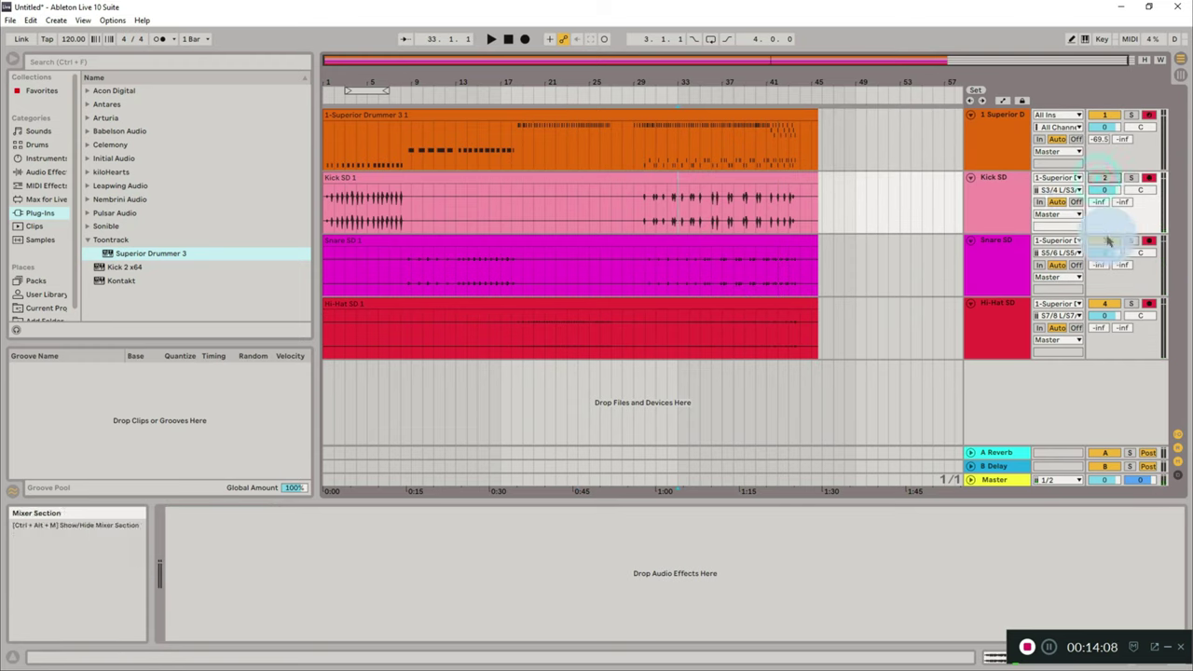
{"action": "left_click", "coordinate": [775, 121]}
{"action": "left_click", "coordinate": [172, 517]}
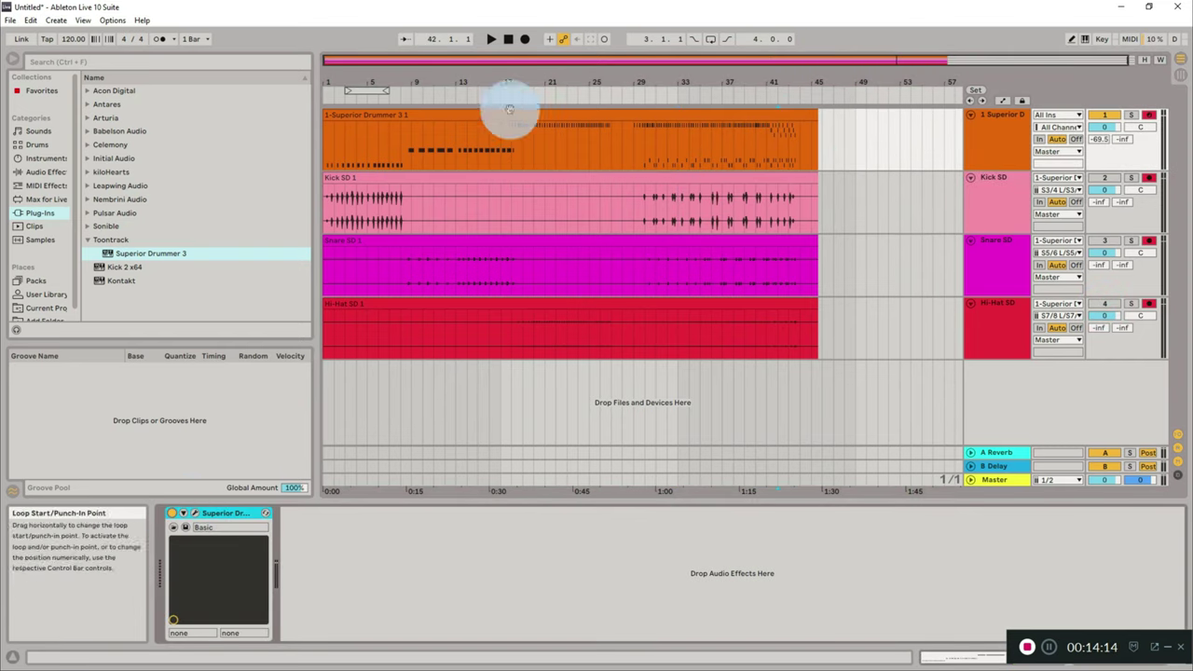
- Play the drums from bar 29 and adjust the A Reverb send on the Superior Drummer MIDI track
{"action": "left_click", "coordinate": [637, 92]}
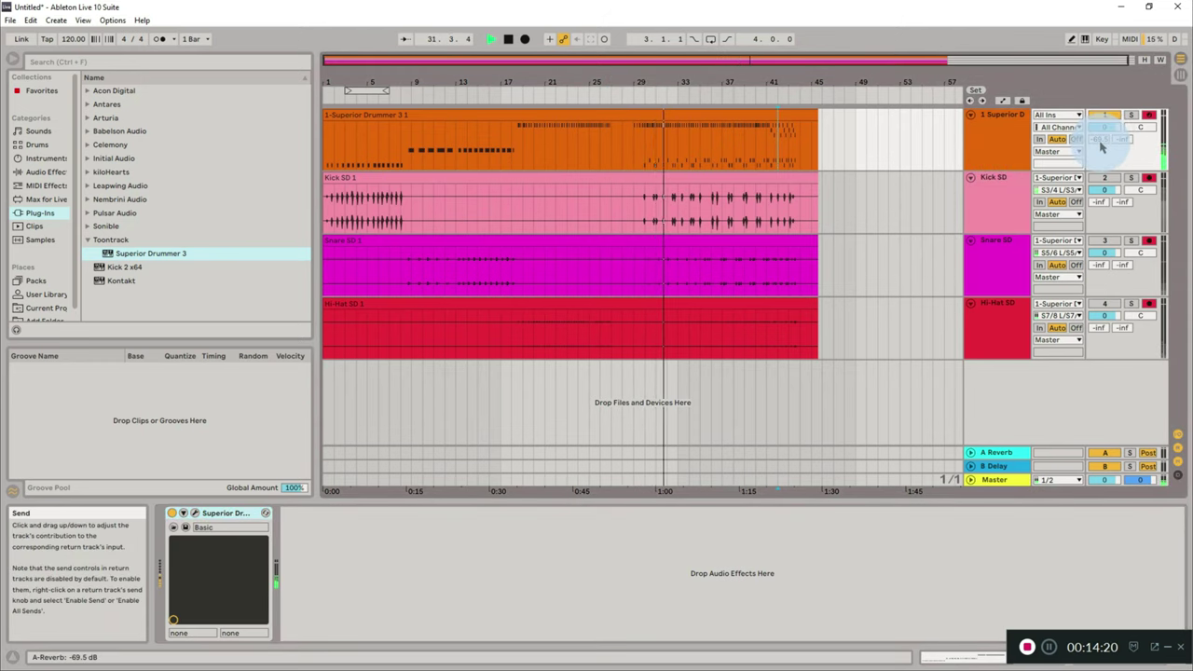
{"action": "left_click_drag", "start_coordinate": [1103, 144], "coordinate": [1103, 140]}
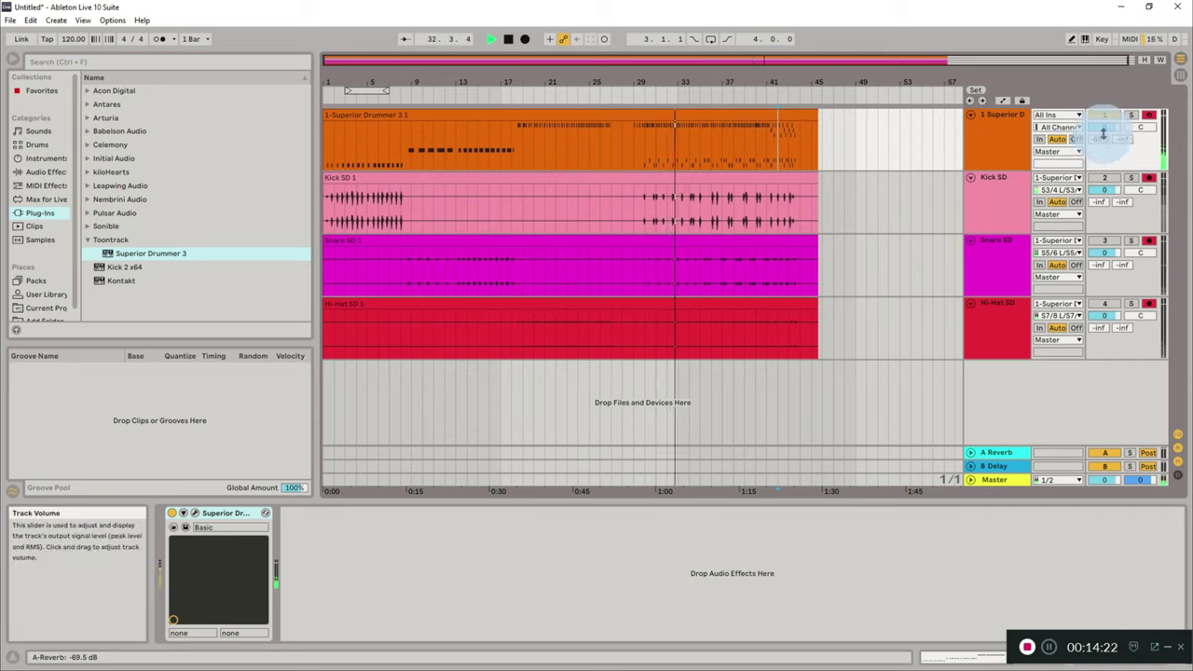